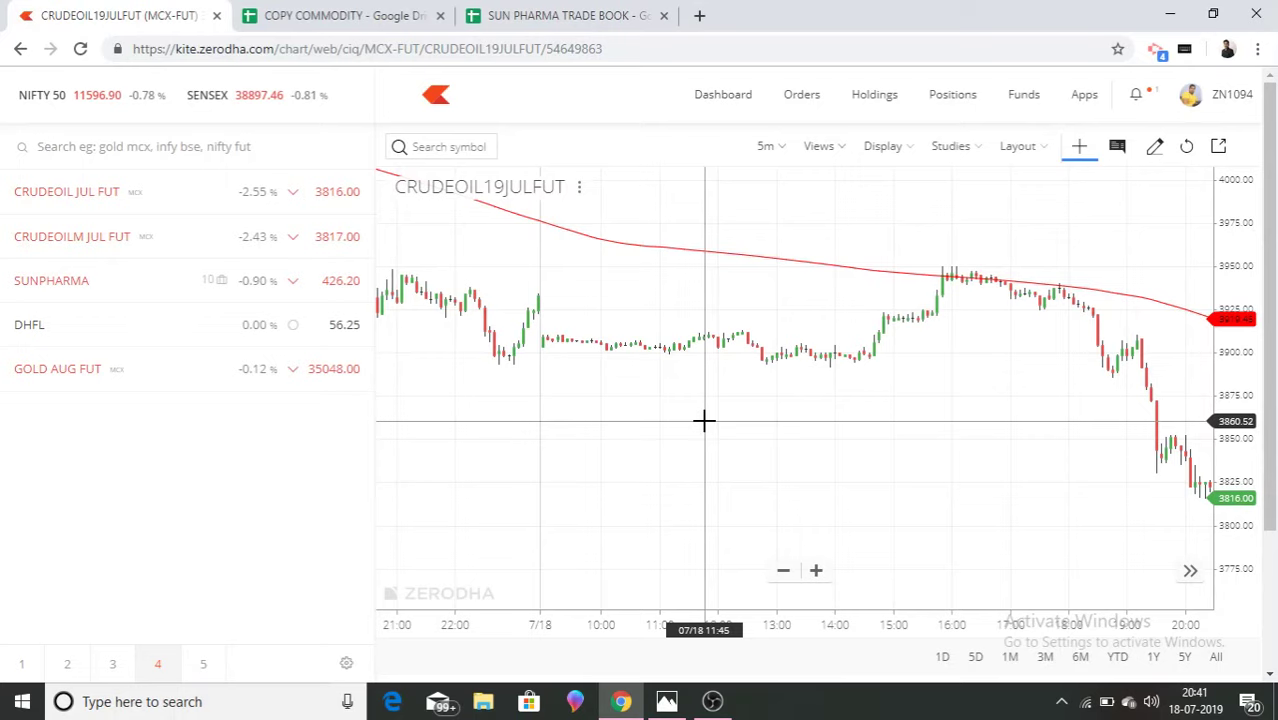
# Switch to the Photos app and compare the CRUDEOIL levels across the morning, afternoon and evening scanner screenshots.
pyautogui.click(648, 709)
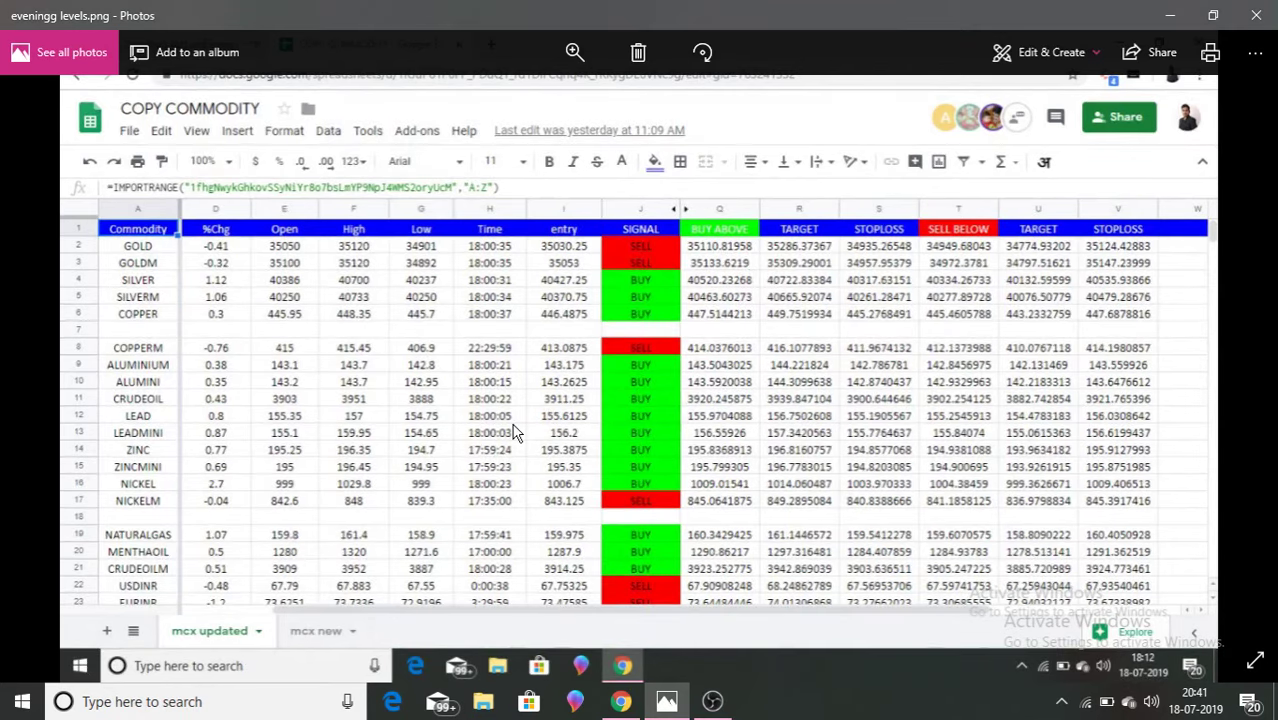
pyautogui.press('Right')
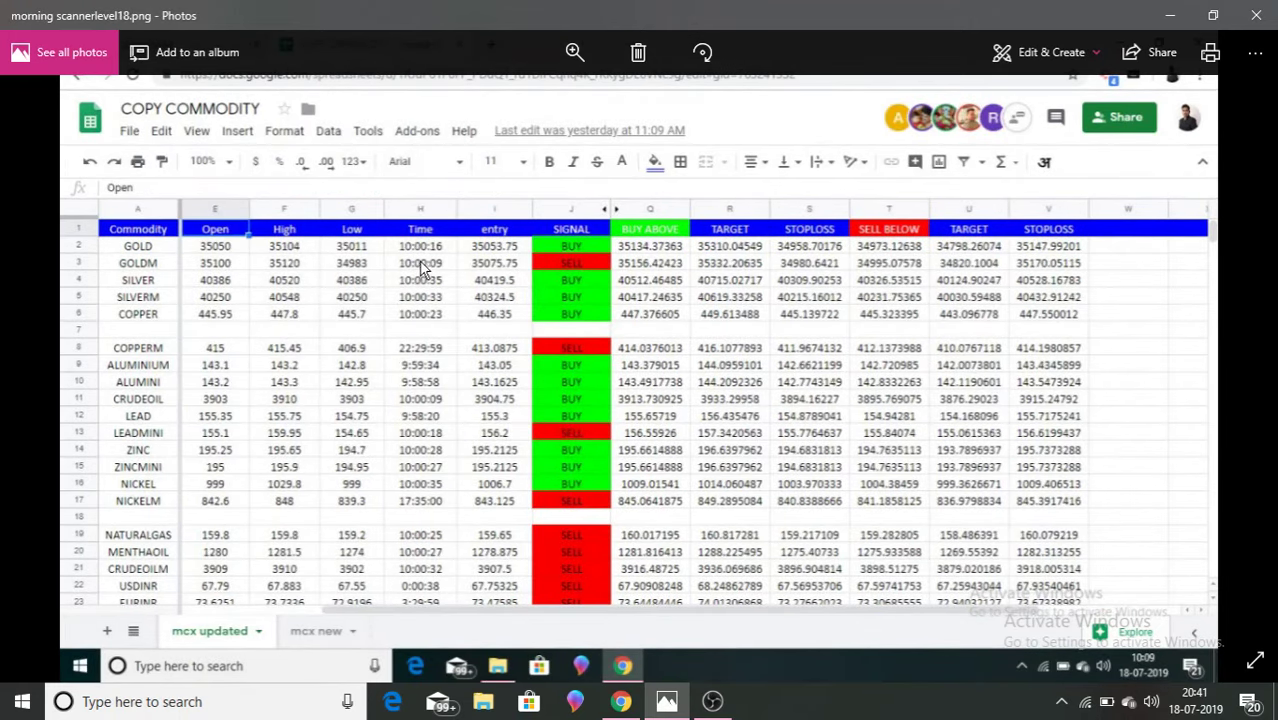
pyautogui.moveTo(80, 402)
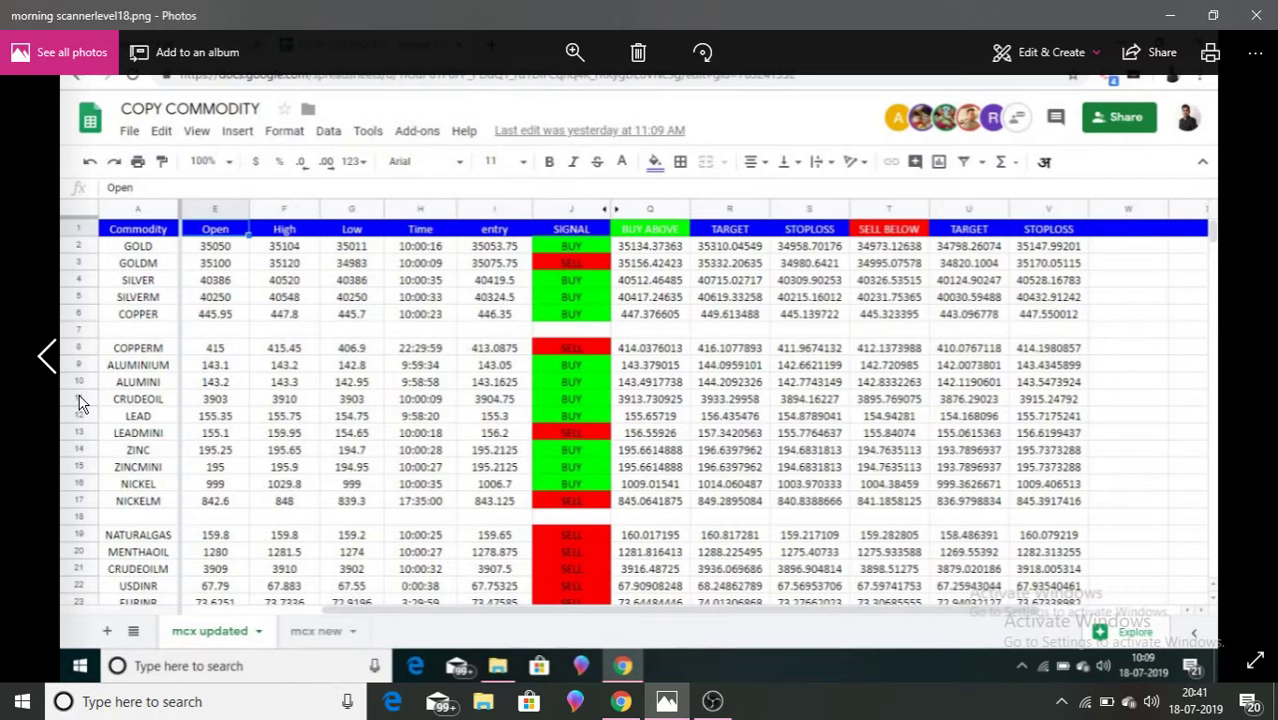
pyautogui.press('Left')
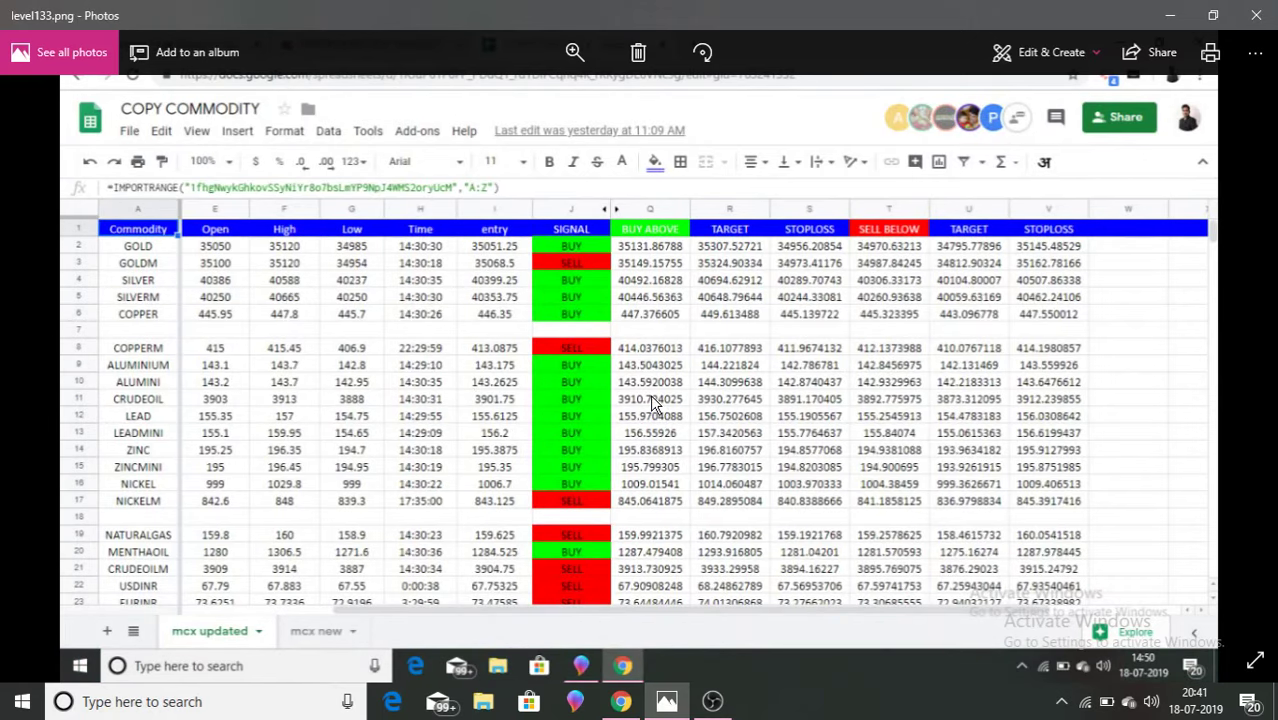
pyautogui.press('Left')
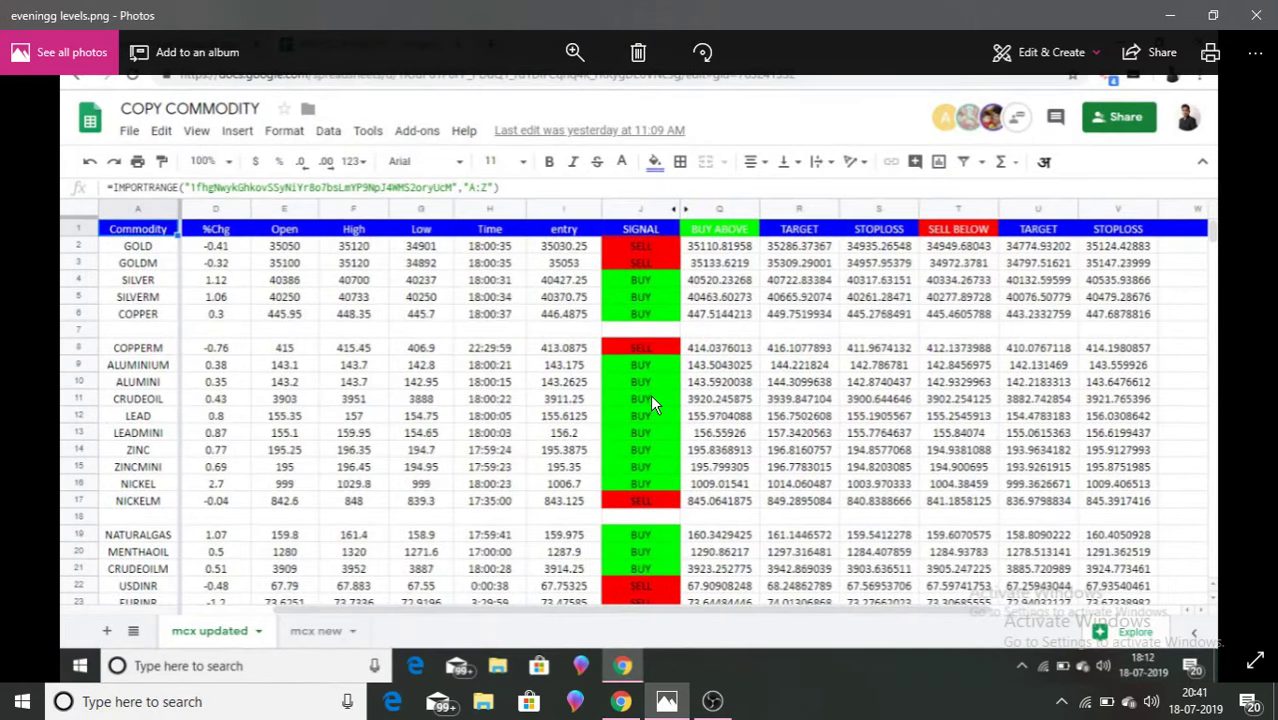
pyautogui.press('Right')
pyautogui.press('Right')
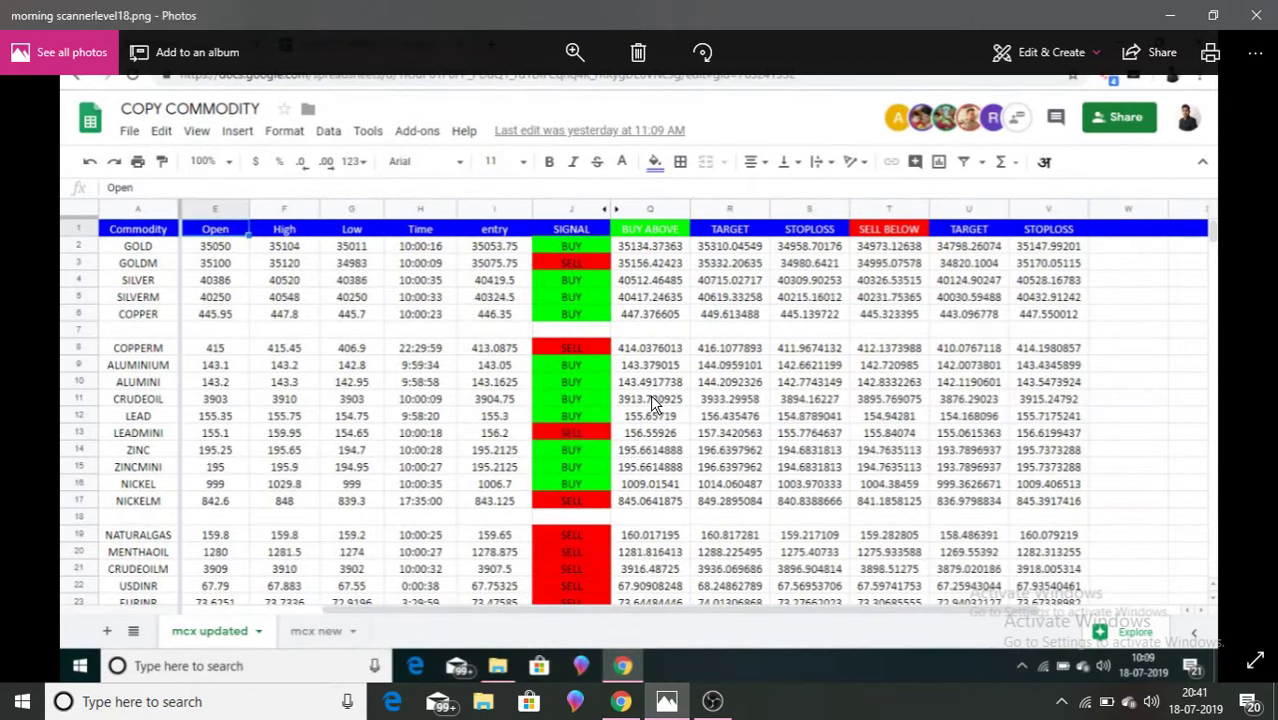
pyautogui.press('Right')
pyautogui.press('Left')
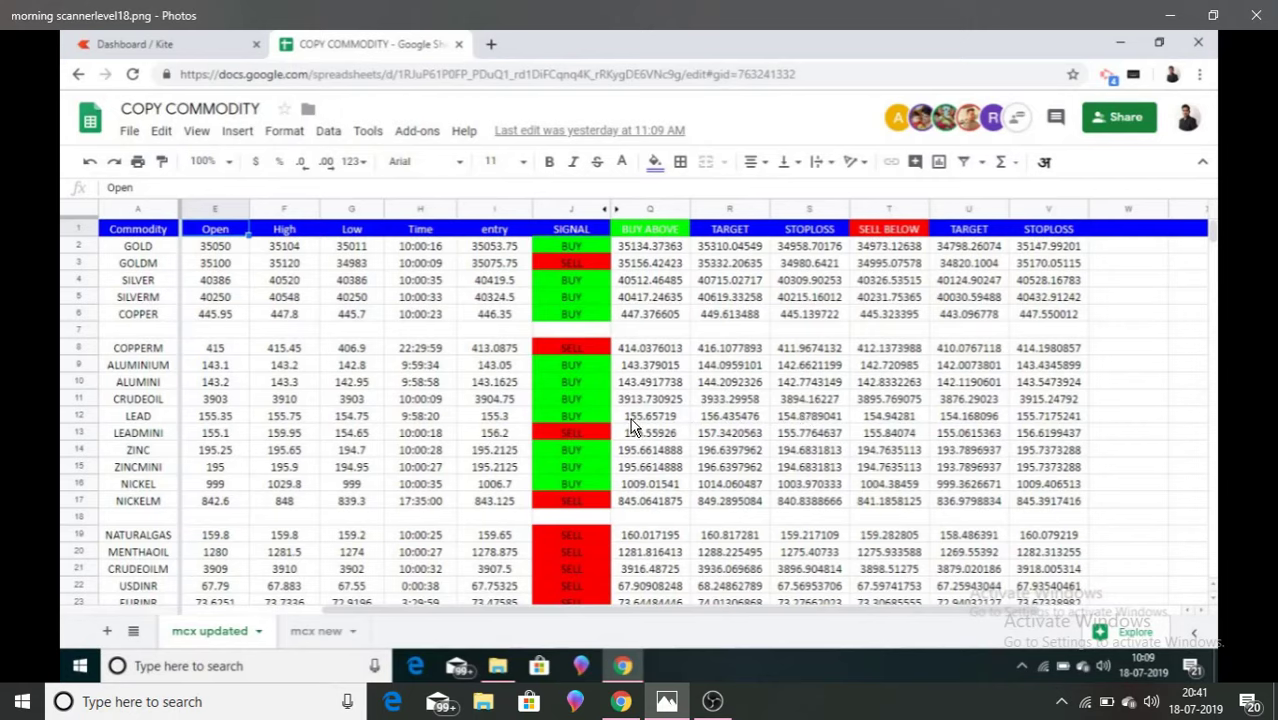
# Return to the CRUDEOIL19JULFUT chart in the browser and draw a horizontal line at the buy-above level, about 3913.37.
pyautogui.click(623, 706)
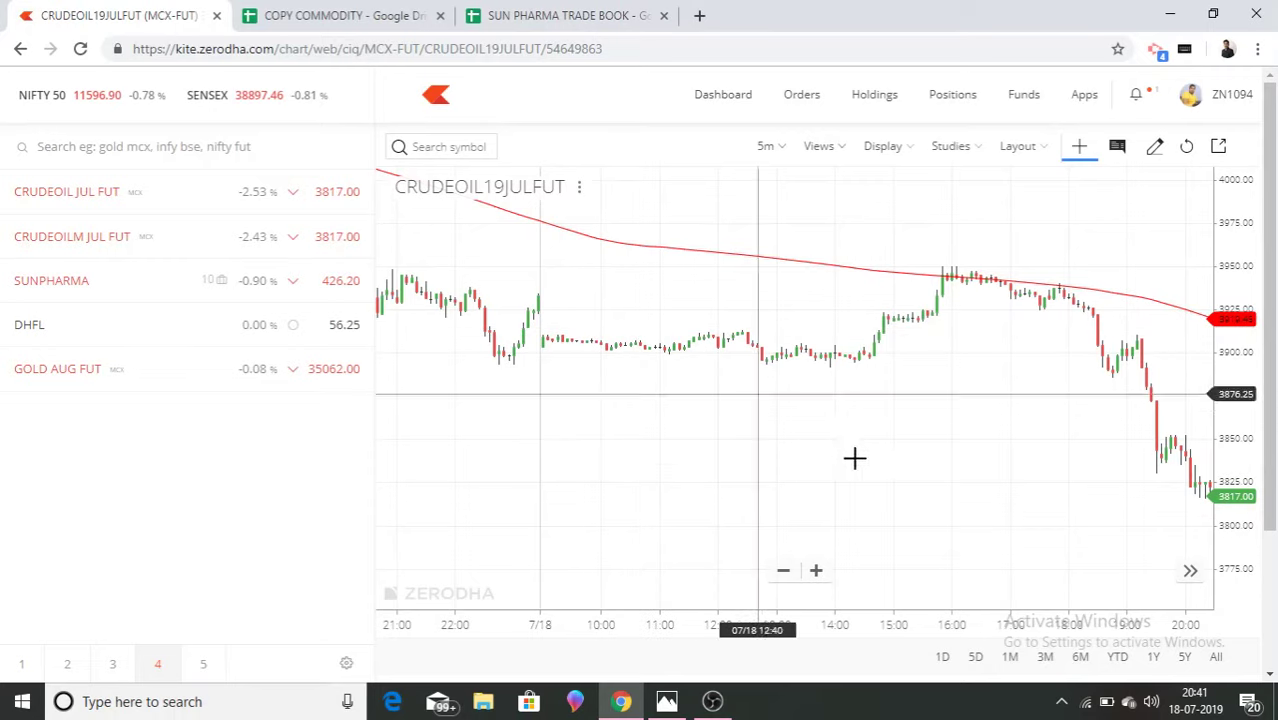
pyautogui.click(1154, 147)
pyautogui.click(456, 186)
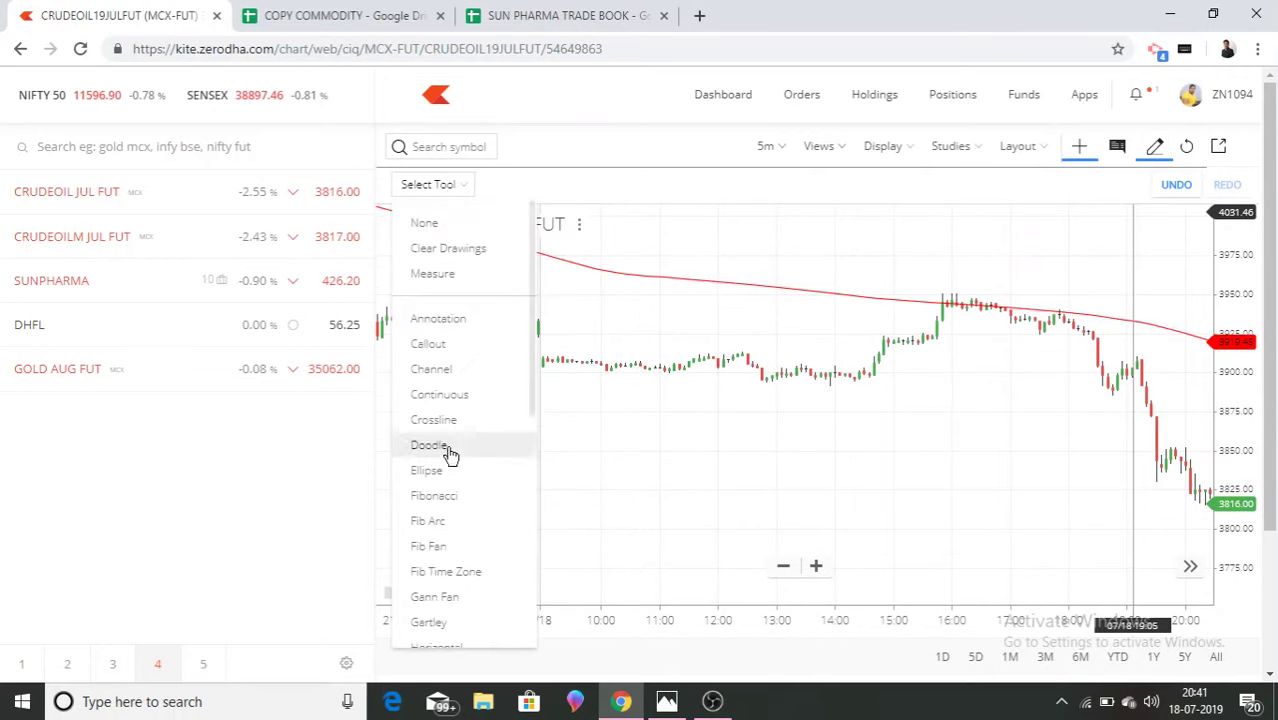
pyautogui.click(456, 647)
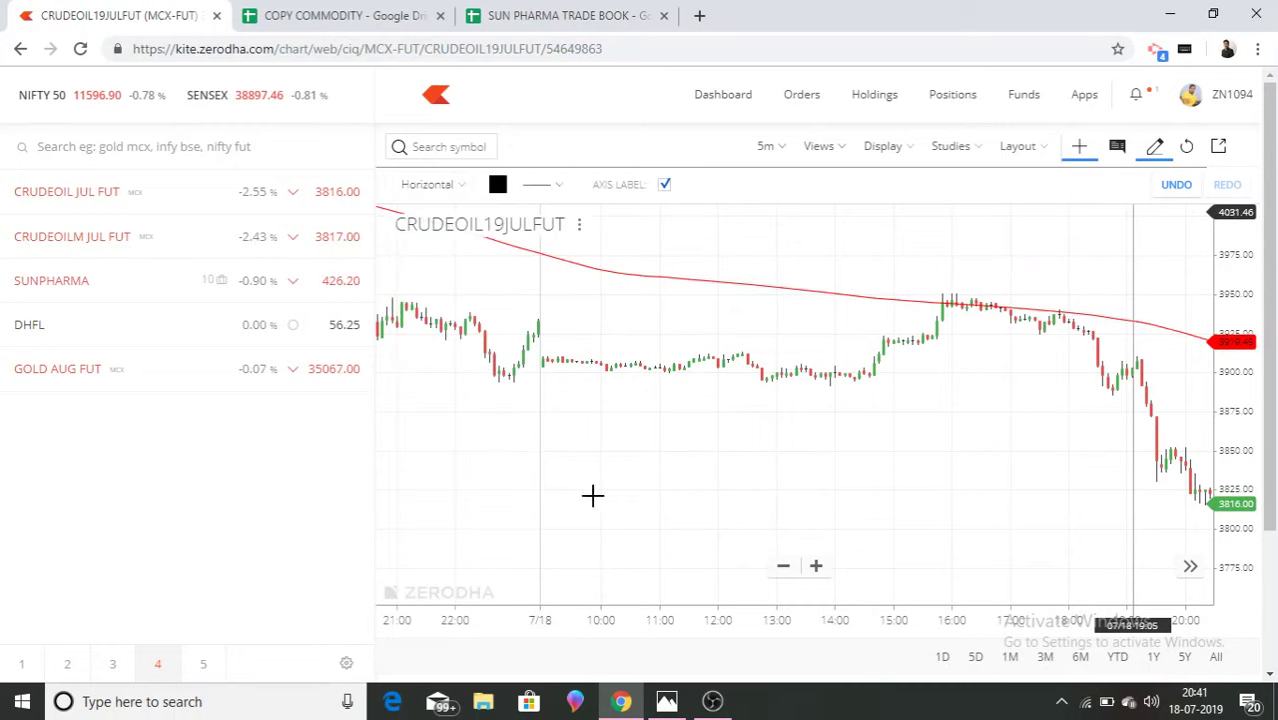
pyautogui.click(767, 349)
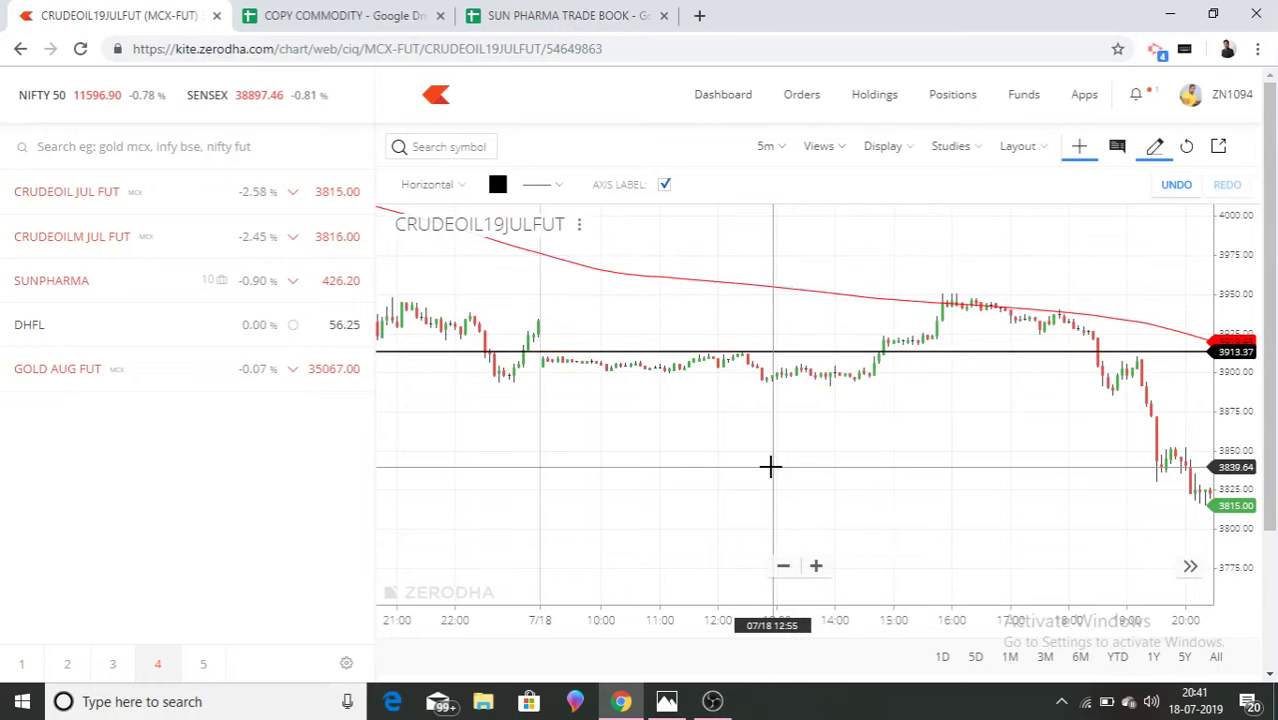
# Draw a second horizontal line on the chart at the sell-below level, about 3894.84.
pyautogui.moveTo(1232, 549); pyautogui.dragTo(1220, 291)
pyautogui.moveTo(702, 437)
pyautogui.mouseDown()
pyautogui.moveTo(707, 531)
pyautogui.moveTo(696, 509)
pyautogui.moveTo(770, 423)
pyautogui.mouseUp()
pyautogui.click(748, 406)
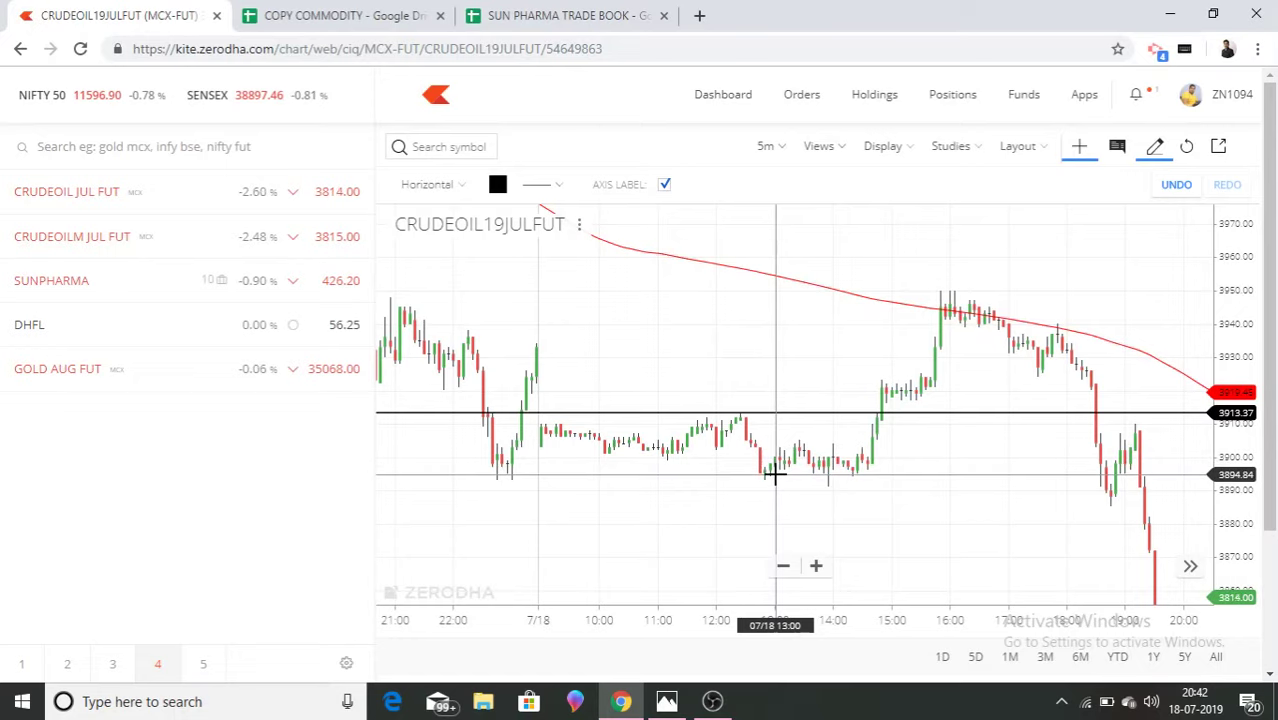
pyautogui.click(774, 476)
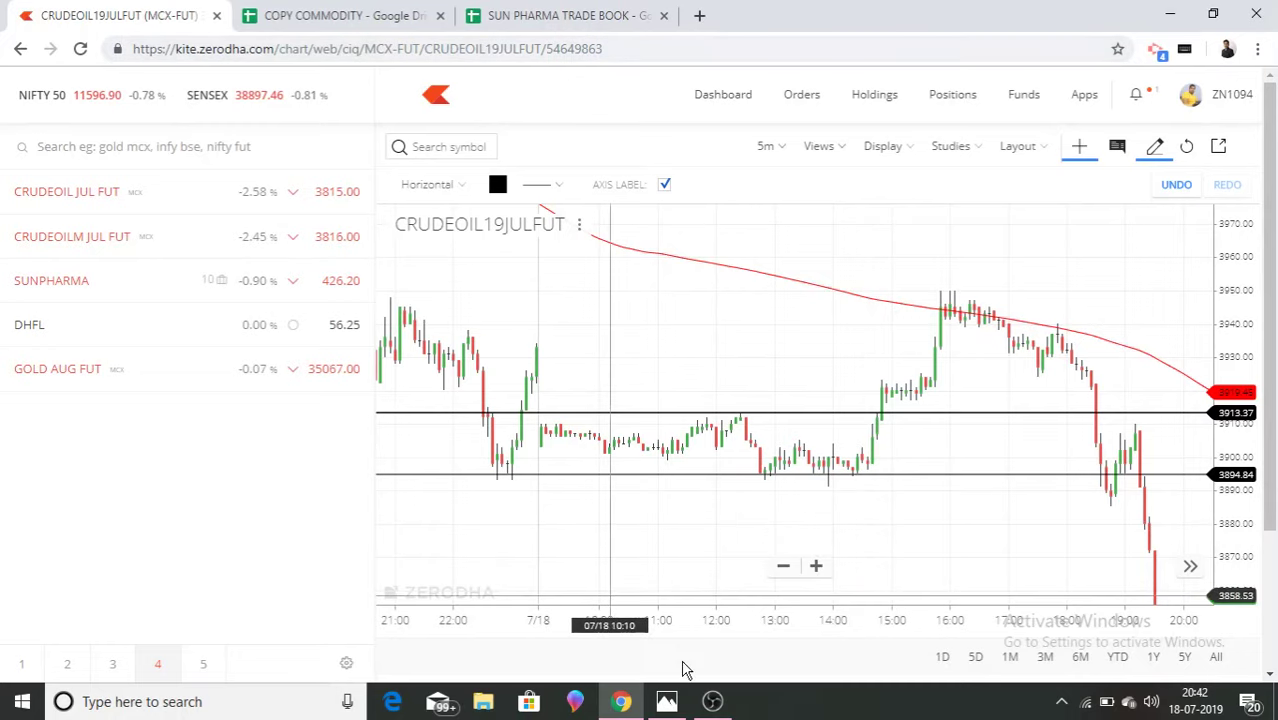
# Recheck the CRUDEOIL row in the morning scanner screenshot and replace the chart's lower horizontal line with one at about 3895.40.
pyautogui.click(664, 701)
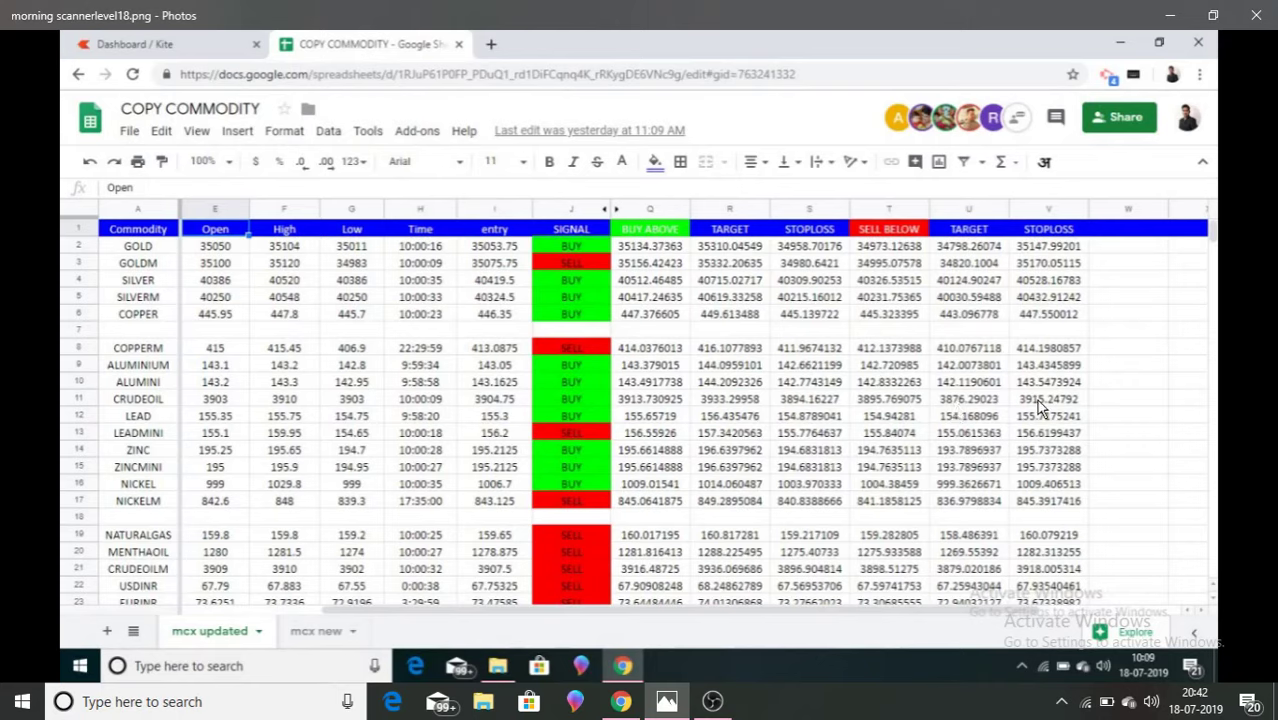
pyautogui.click(621, 705)
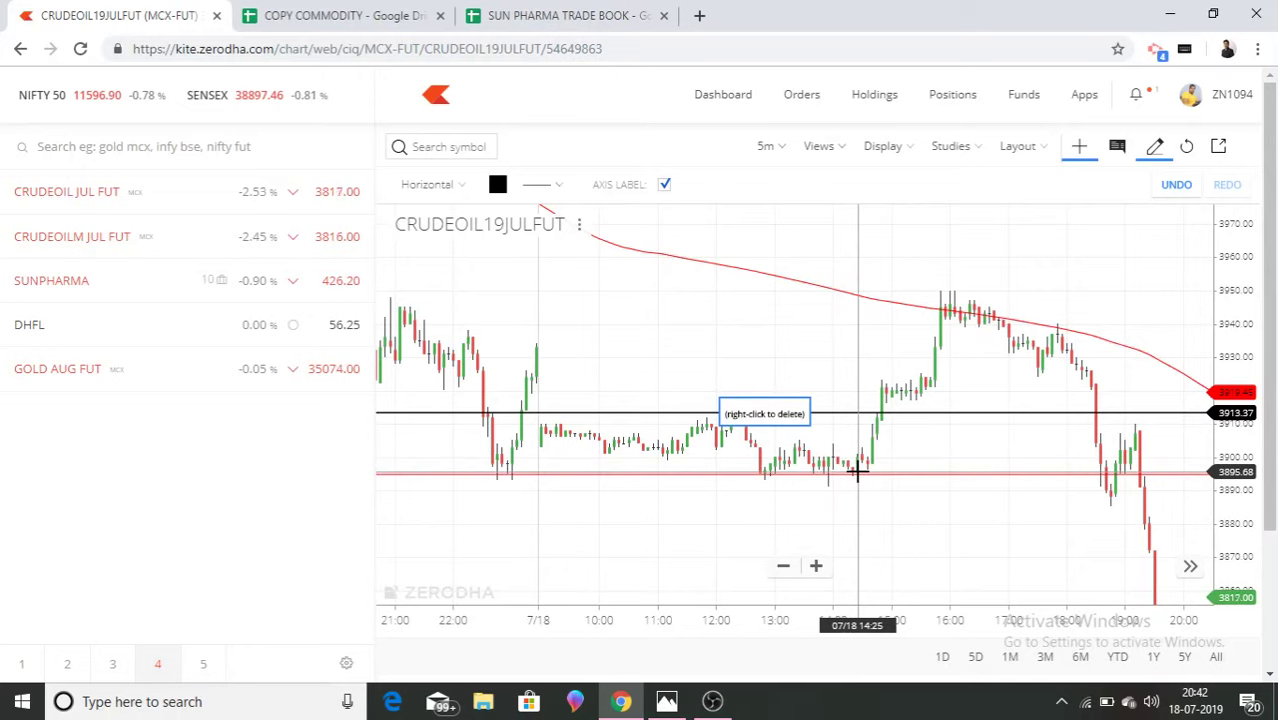
pyautogui.click(856, 471)
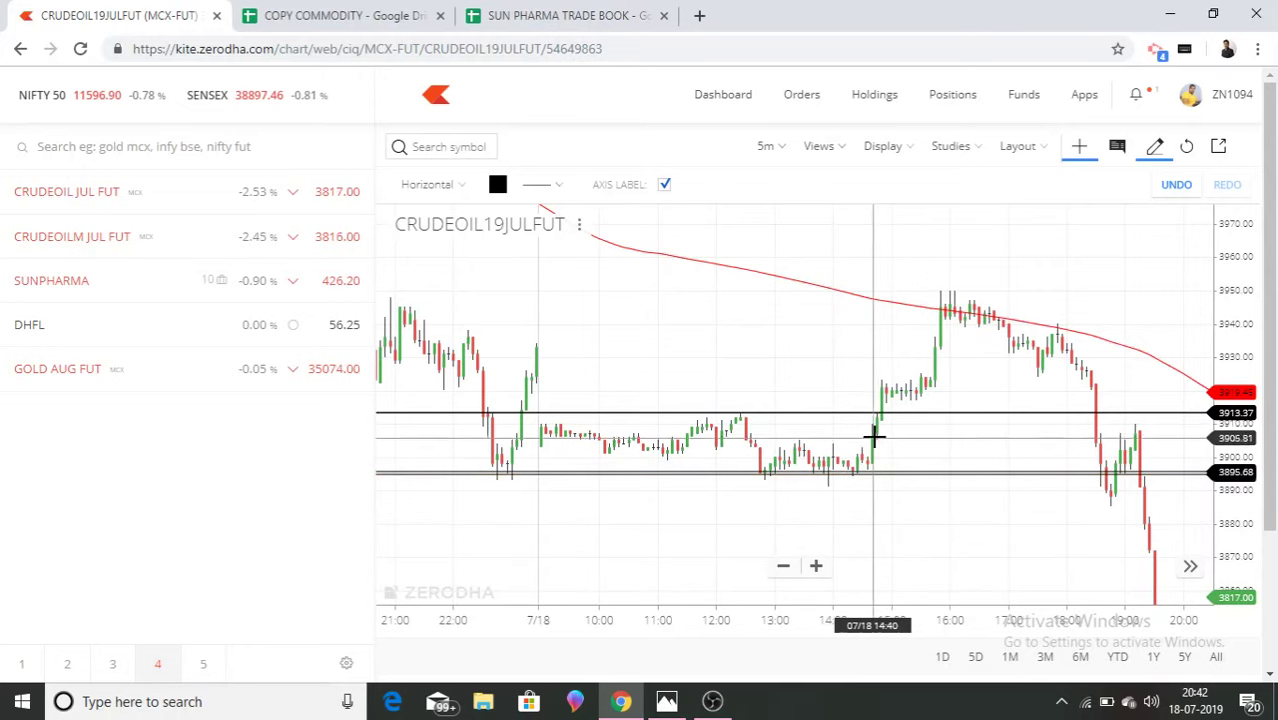
pyautogui.rightClick(937, 468)
pyautogui.click(938, 471)
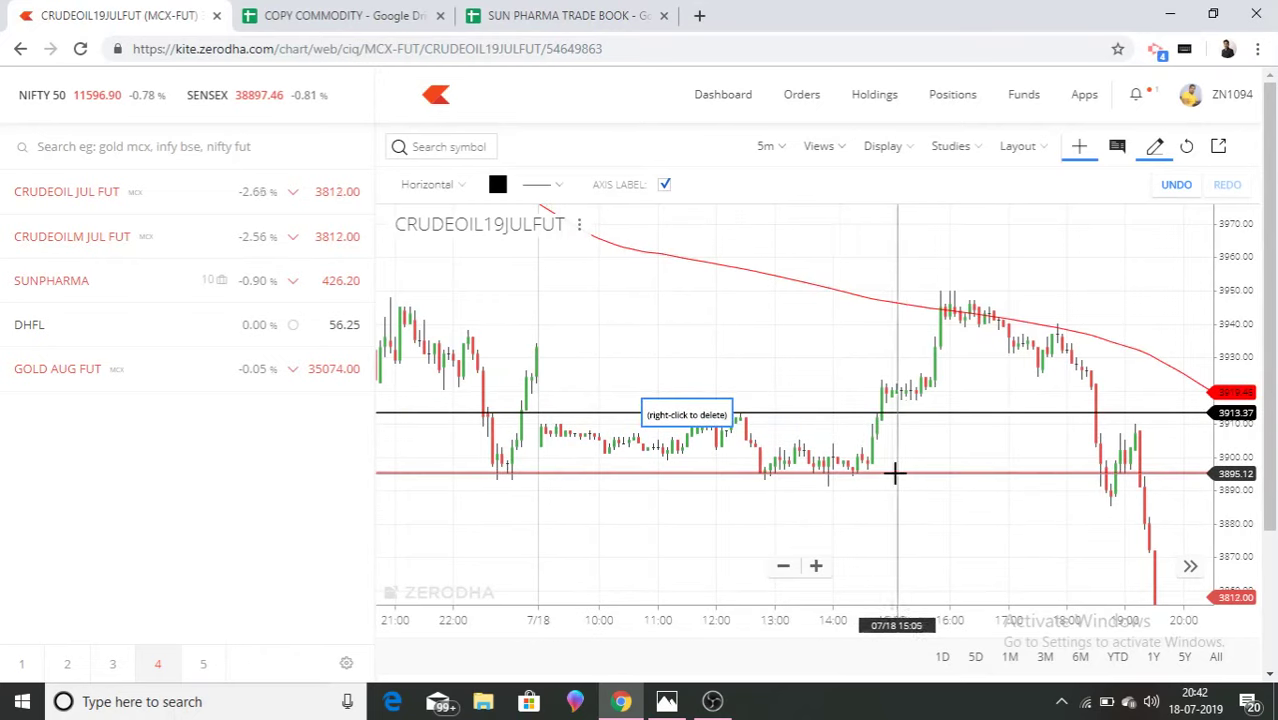
# Try to circle the high near 12:20 at the 3913.37 line with an ellipse, and delete that ellipse.
pyautogui.click(816, 566)
pyautogui.moveTo(818, 567); pyautogui.dragTo(890, 229)
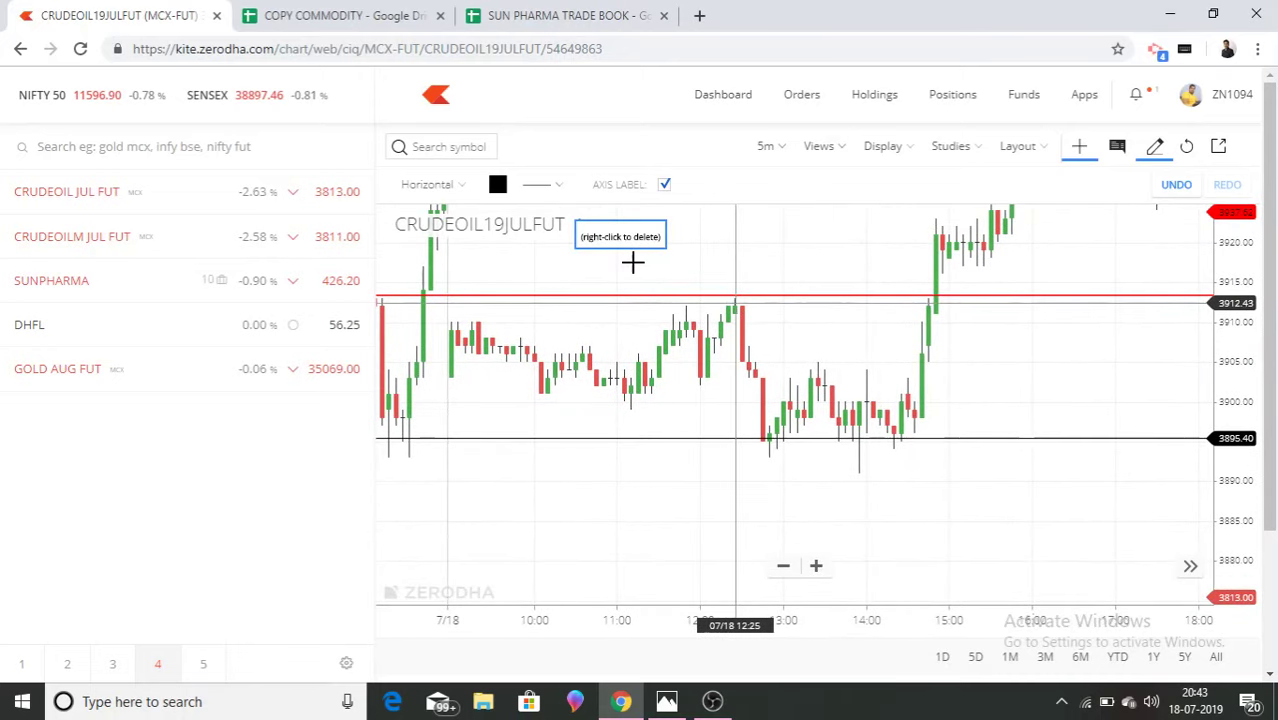
pyautogui.click(445, 188)
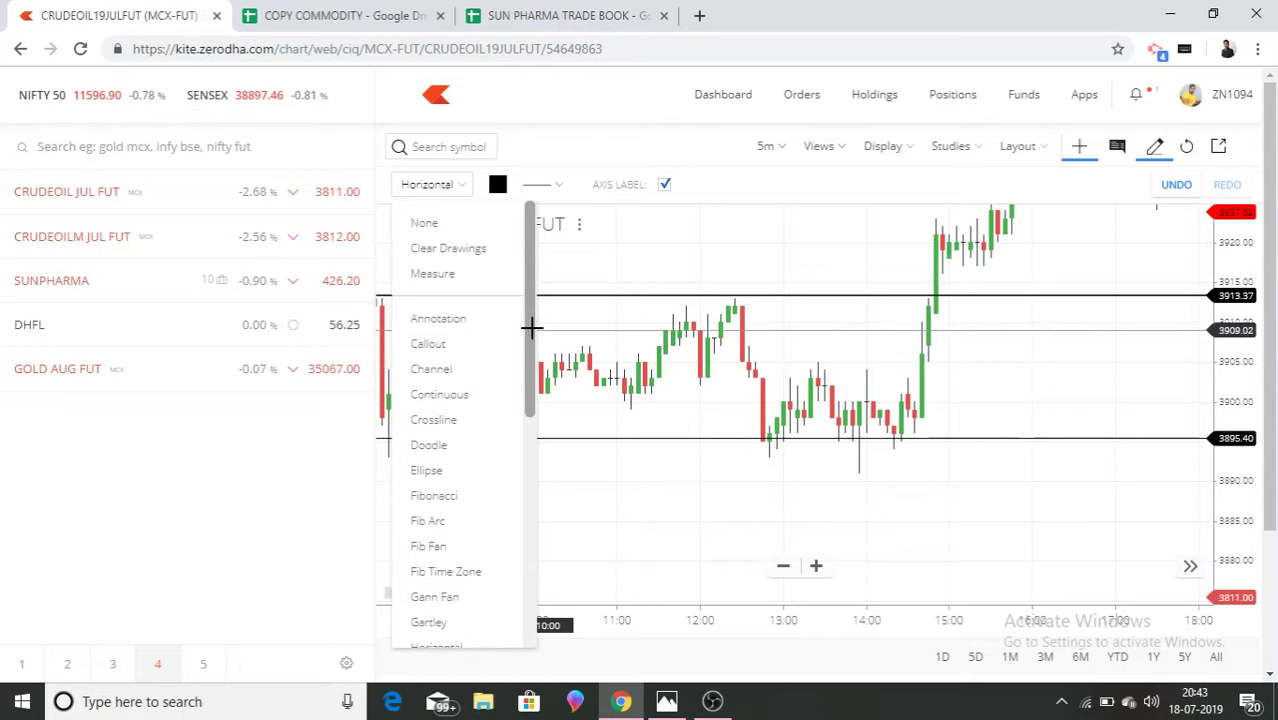
pyautogui.click(432, 470)
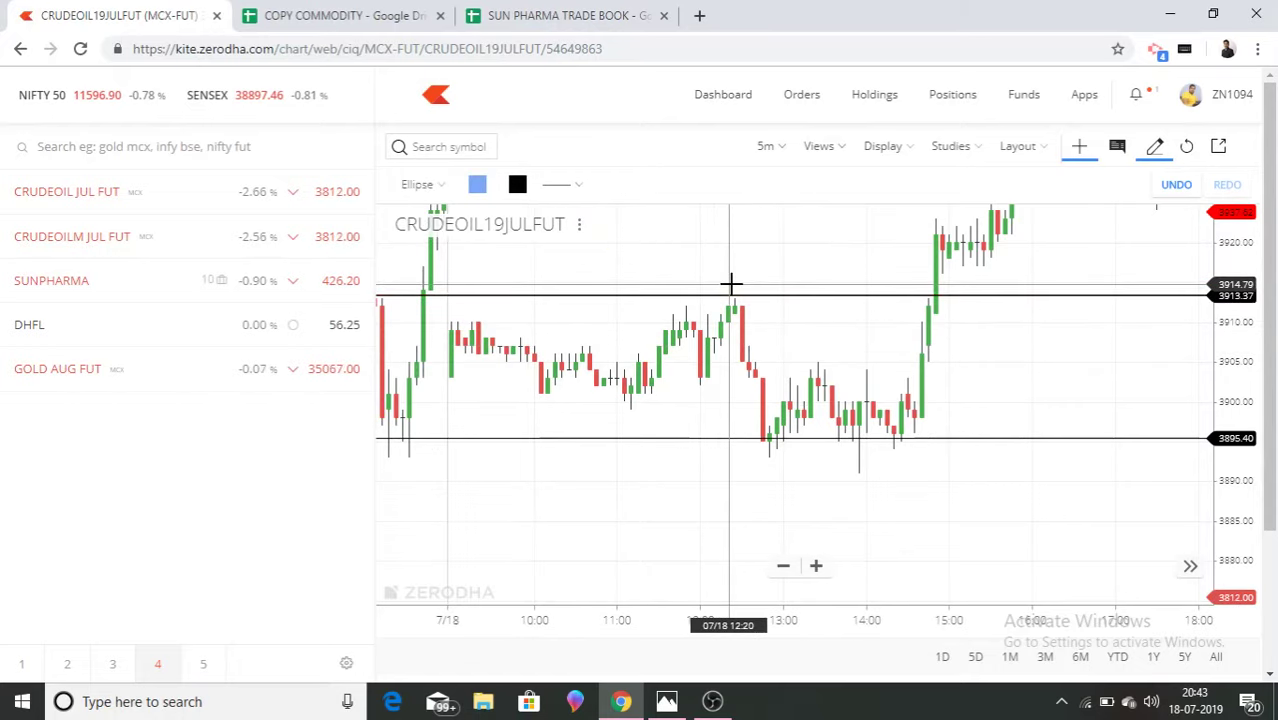
pyautogui.moveTo(730, 285); pyautogui.dragTo(745, 300)
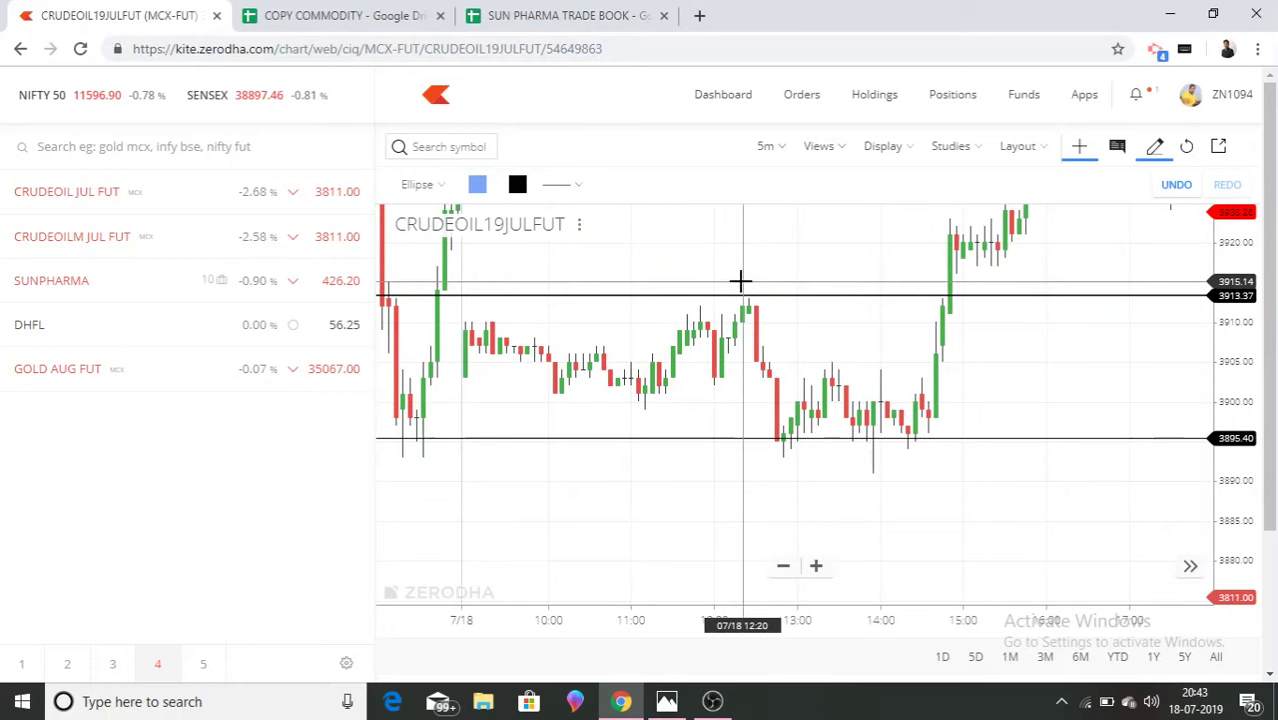
pyautogui.click(741, 281)
pyautogui.click(763, 308)
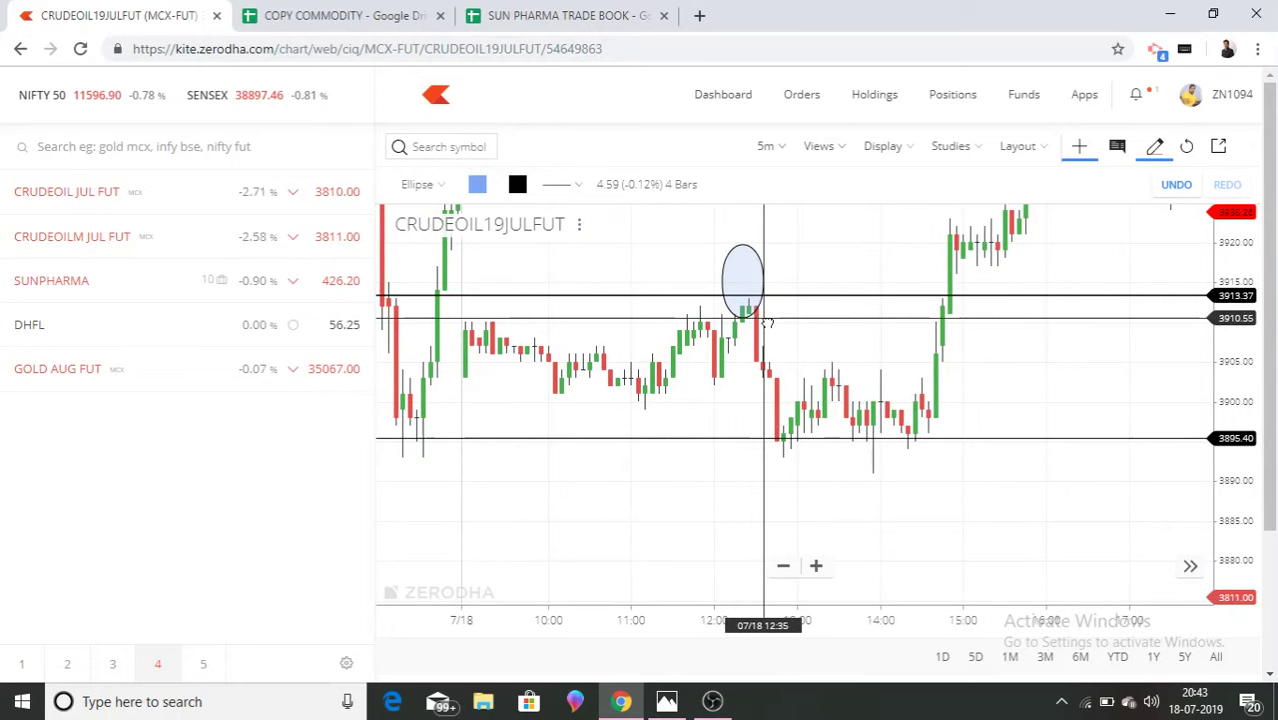
pyautogui.moveTo(741, 244); pyautogui.dragTo(759, 246)
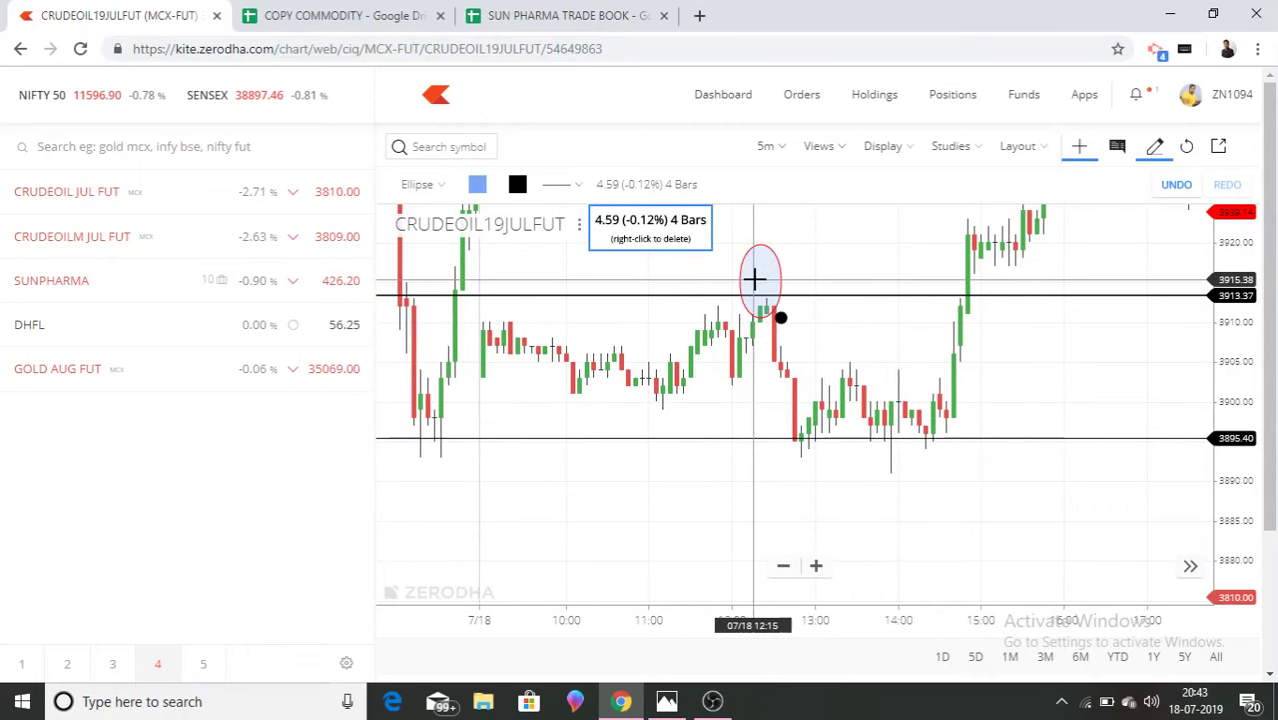
pyautogui.rightClick(751, 244)
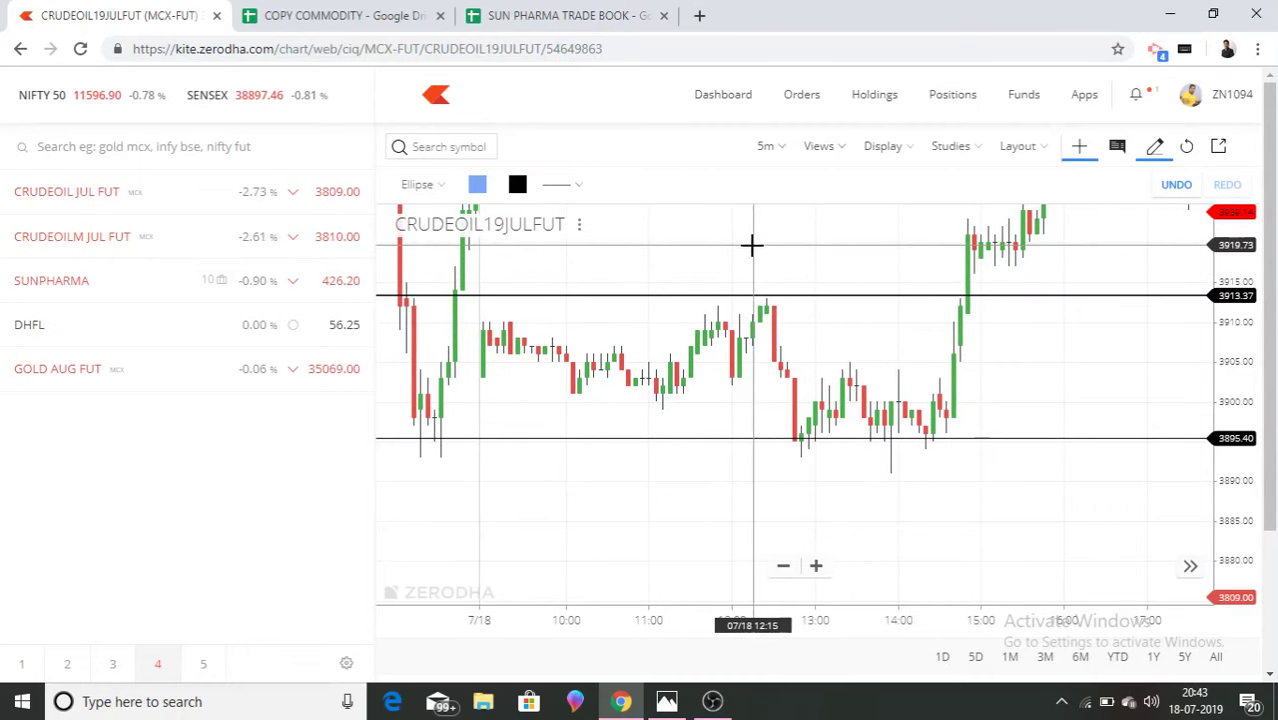
# Draw a new ellipse over the midday high at the 3913.37 line and narrow it around the peak candles.
pyautogui.moveTo(753, 287); pyautogui.dragTo(782, 295)
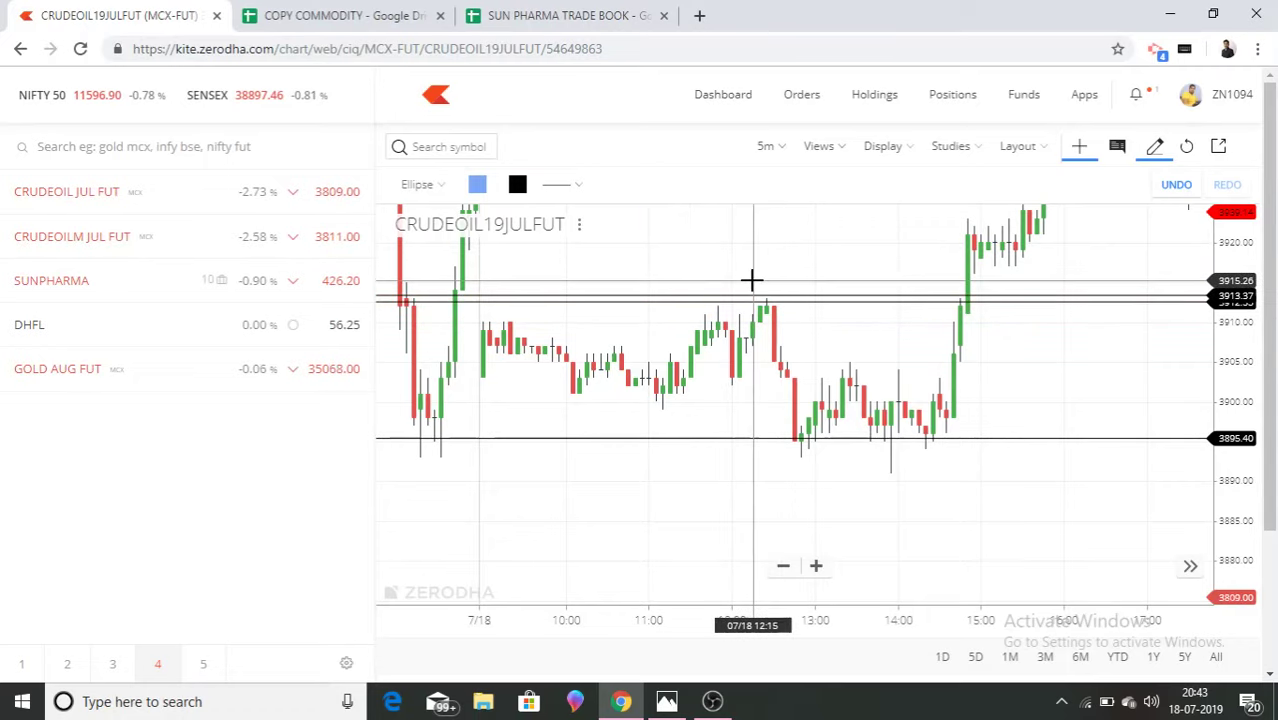
pyautogui.click(751, 278)
pyautogui.click(797, 319)
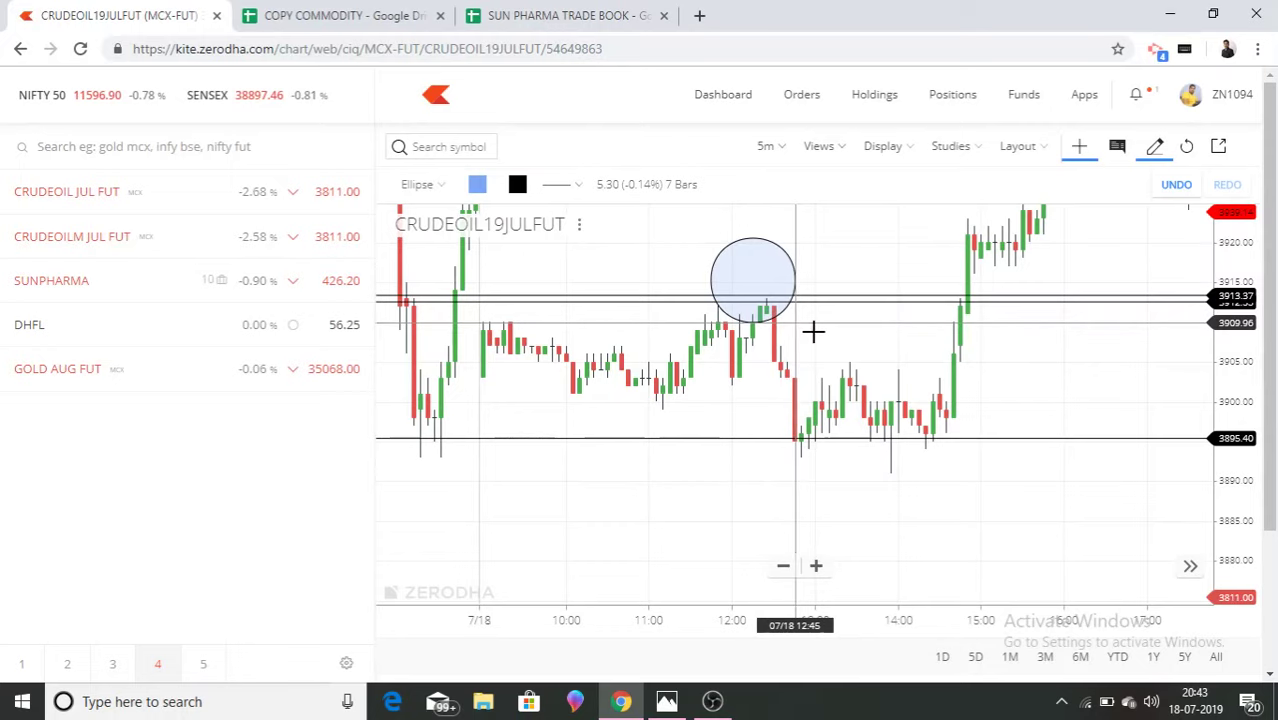
pyautogui.moveTo(766, 234); pyautogui.dragTo(788, 268)
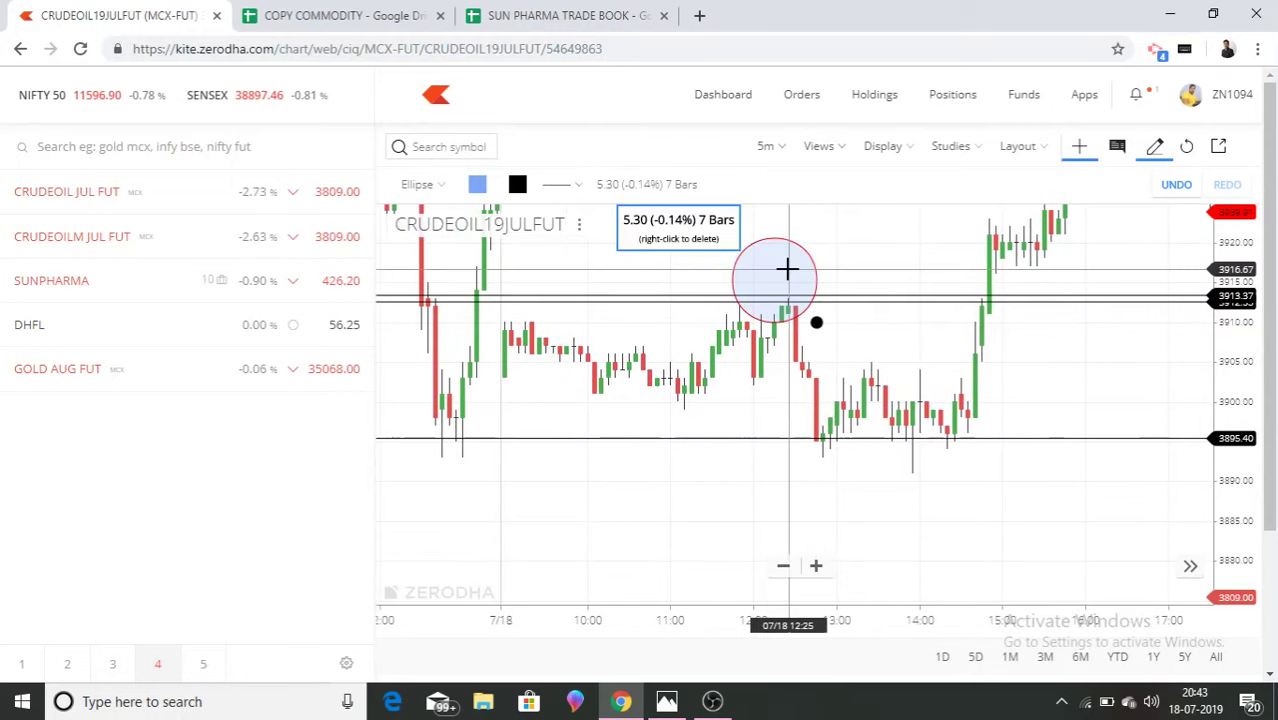
pyautogui.moveTo(818, 323); pyautogui.dragTo(797, 321)
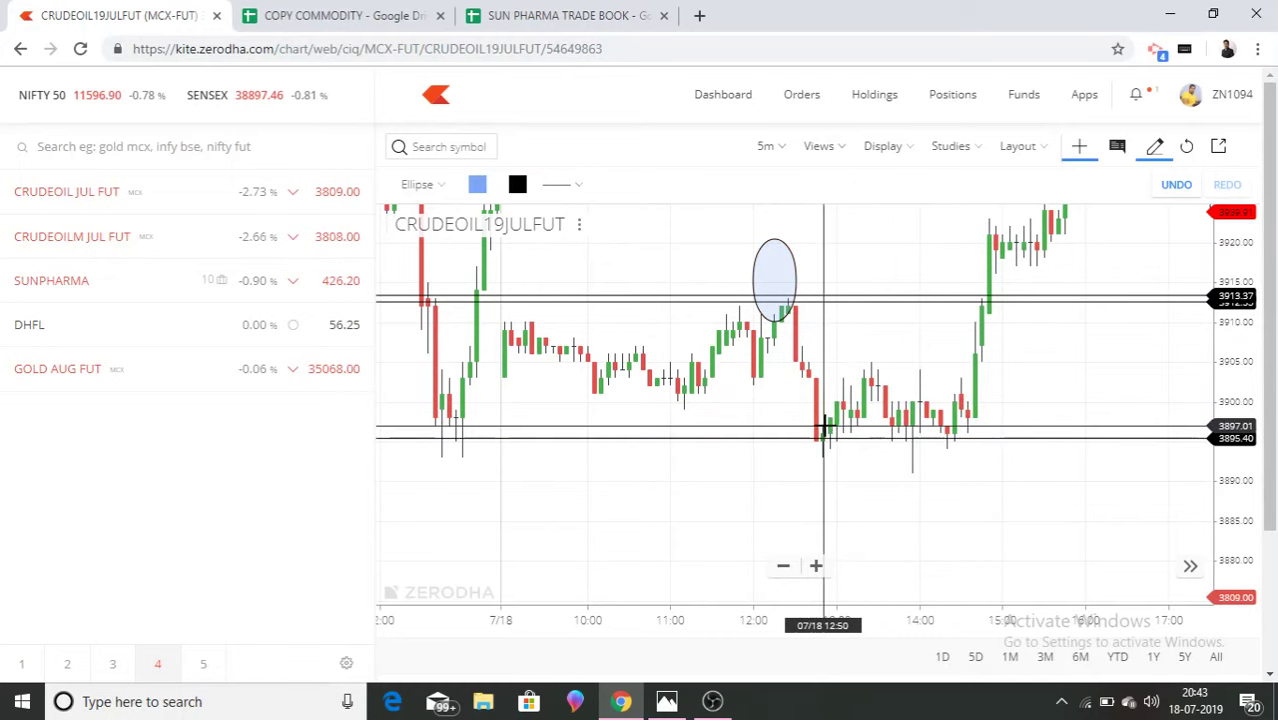
# Circle the two groups of lows along the 3895.40 line with ellipses, and delete all ellipses from the chart.
pyautogui.click(823, 426)
pyautogui.click(864, 458)
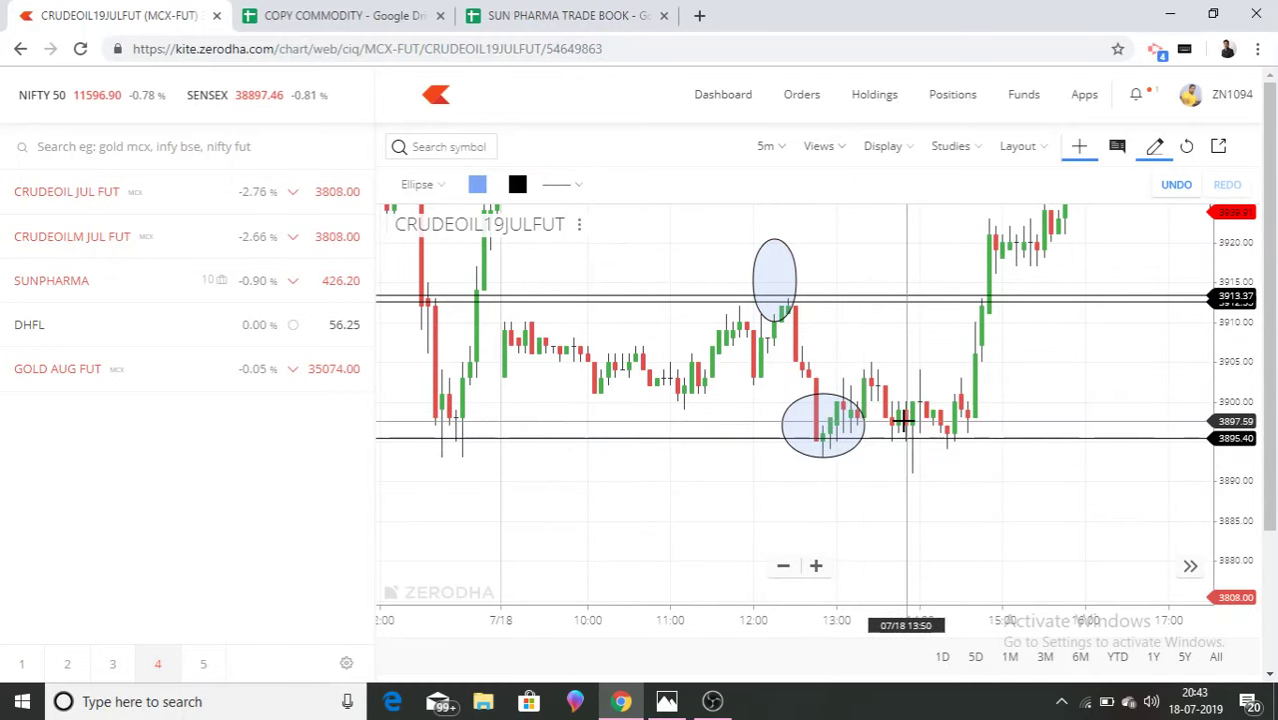
pyautogui.moveTo(904, 451)
pyautogui.mouseDown()
pyautogui.moveTo(941, 452)
pyautogui.moveTo(882, 442)
pyautogui.moveTo(917, 440)
pyautogui.moveTo(907, 434)
pyautogui.mouseUp()
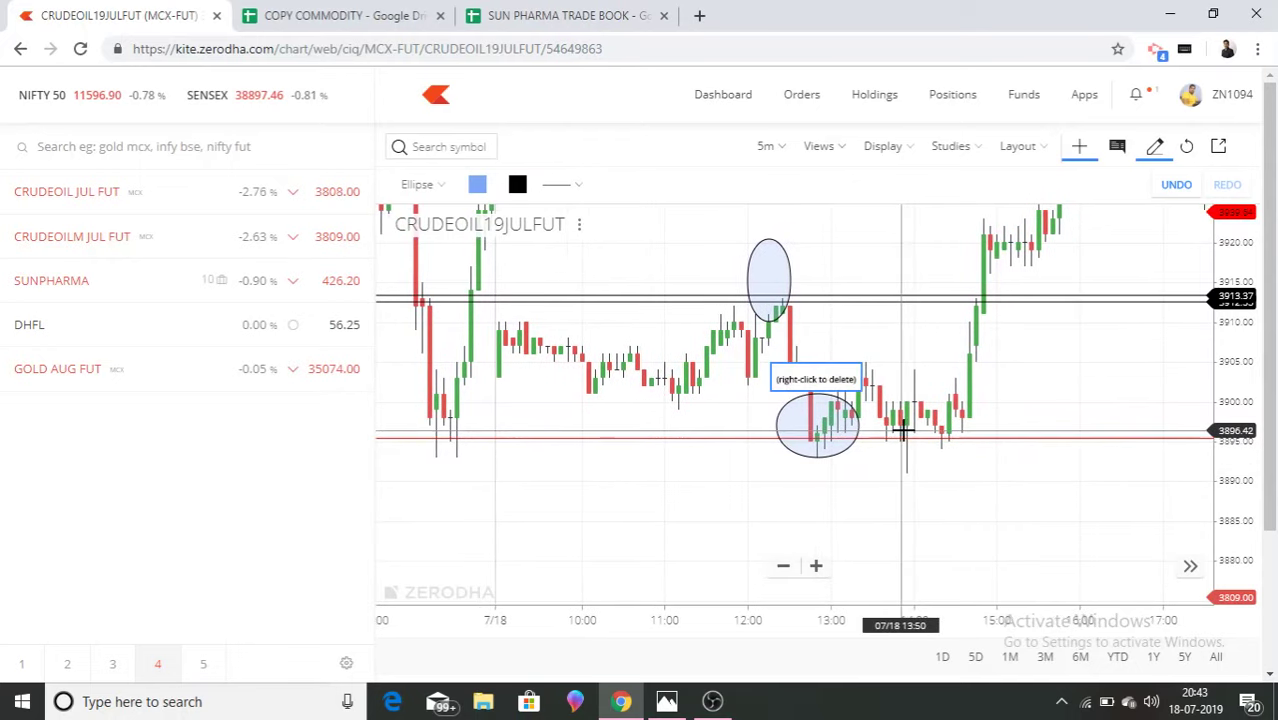
pyautogui.click(903, 432)
pyautogui.click(972, 455)
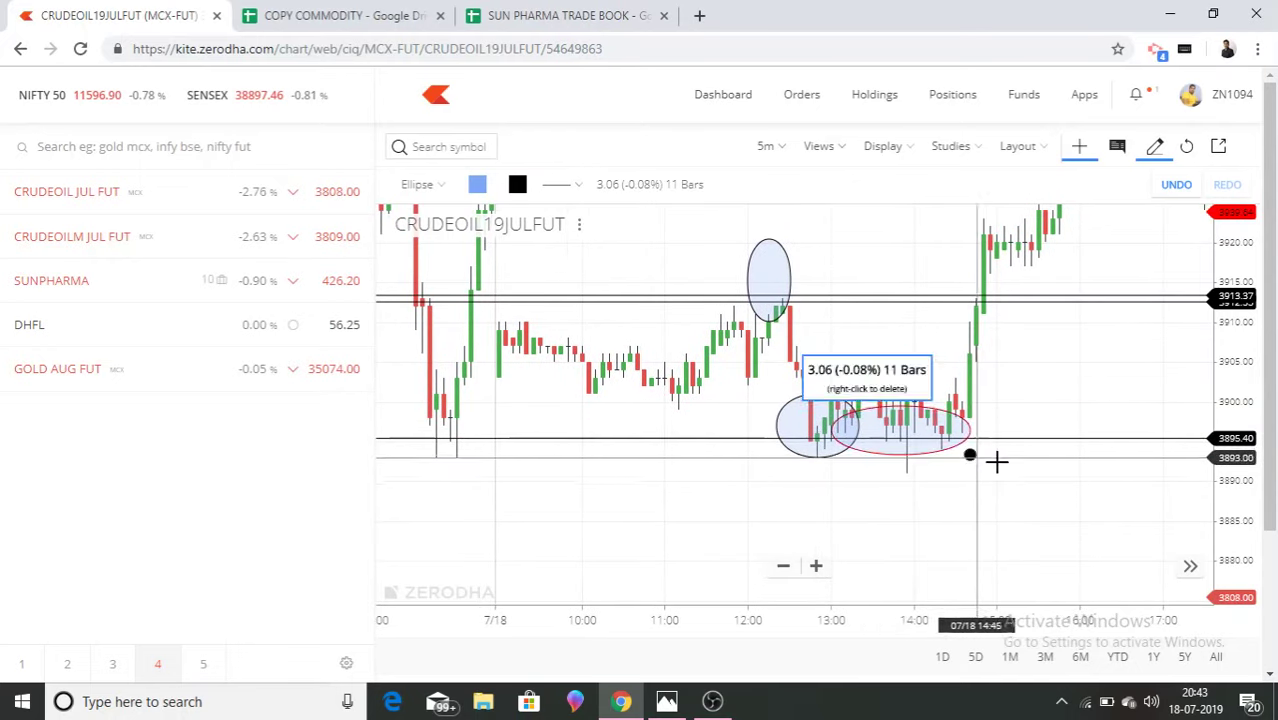
pyautogui.rightClick(852, 406)
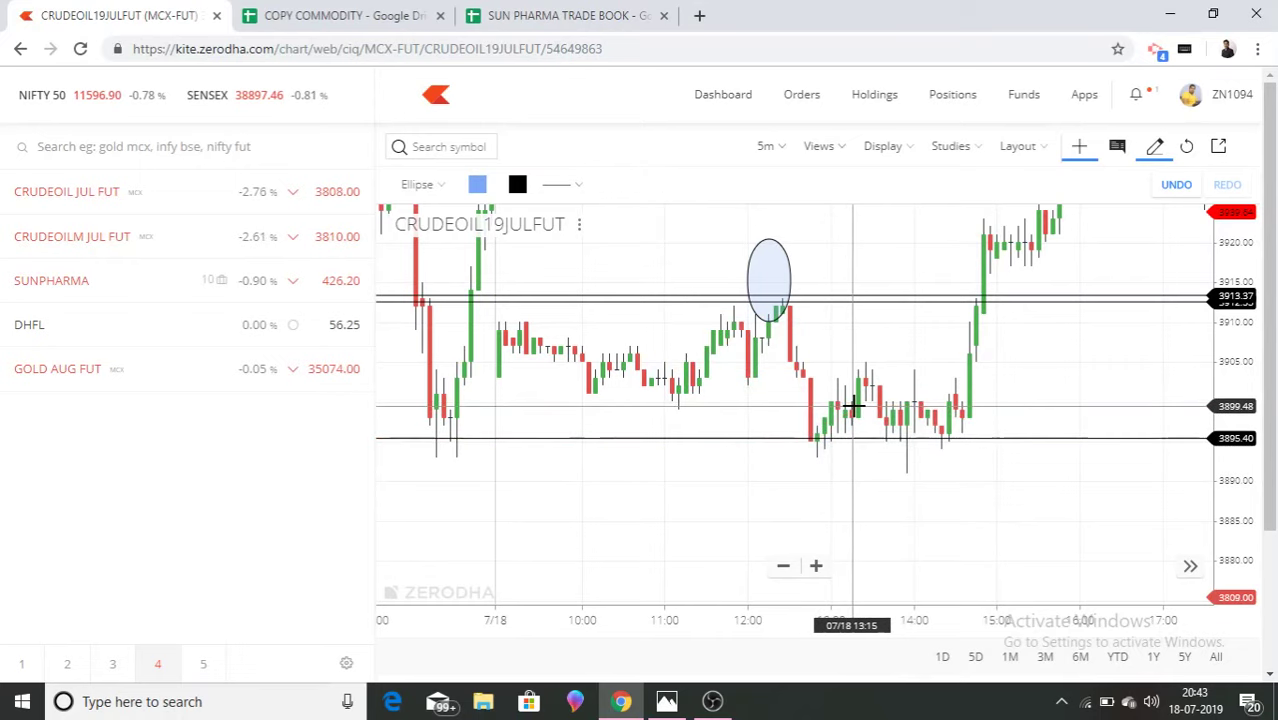
pyautogui.rightClick(782, 247)
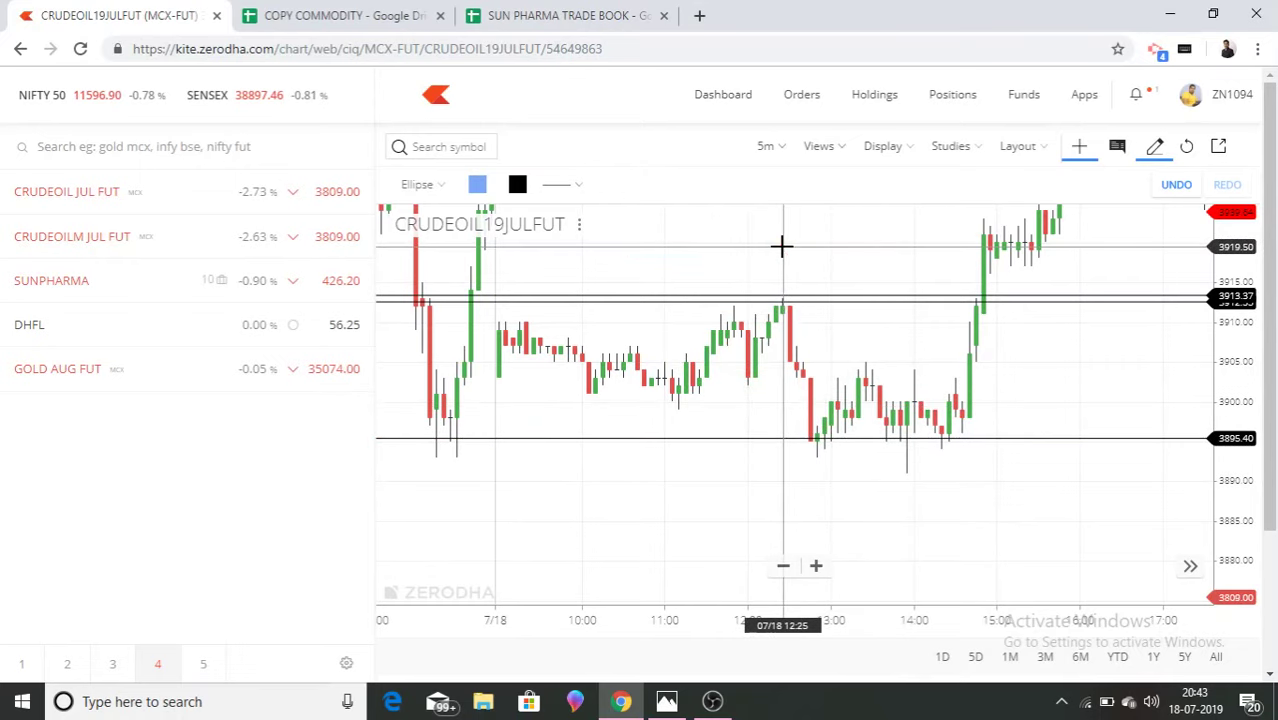
# Open the SUN PHARMA TRADE BOOK spreadsheet and select the first 18/07/2019 row in the DATA BOOK sheet.
pyautogui.click(583, 12)
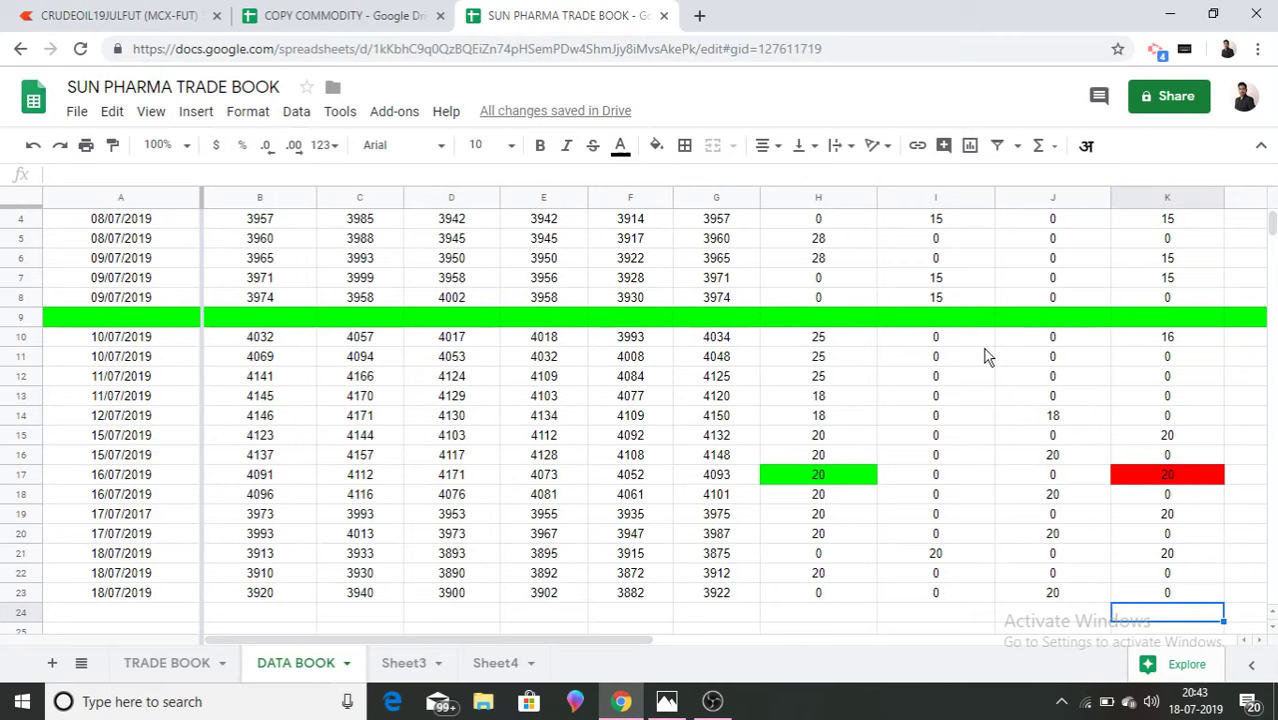
pyautogui.click(16, 553)
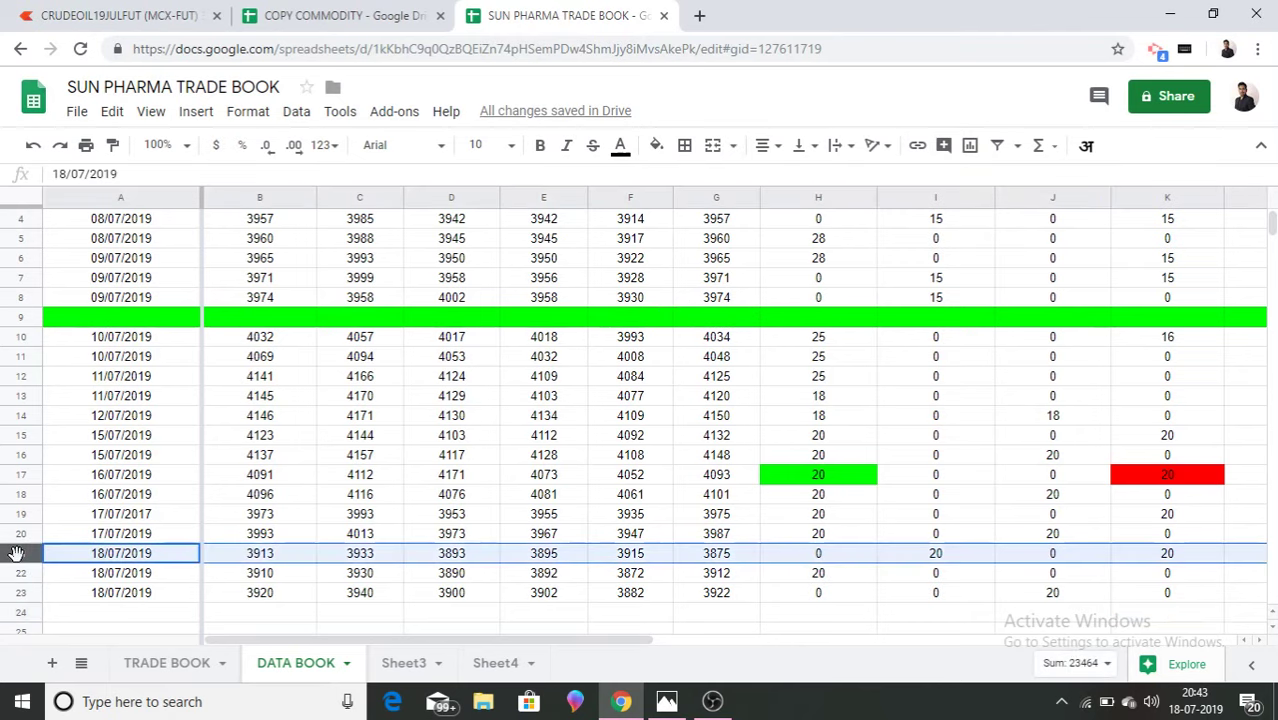
# Check the buying and selling stop-loss entries of the first 18/07/2019 row against the column headings of the DATA BOOK sheet.
pyautogui.click(934, 556)
pyautogui.click(1169, 563)
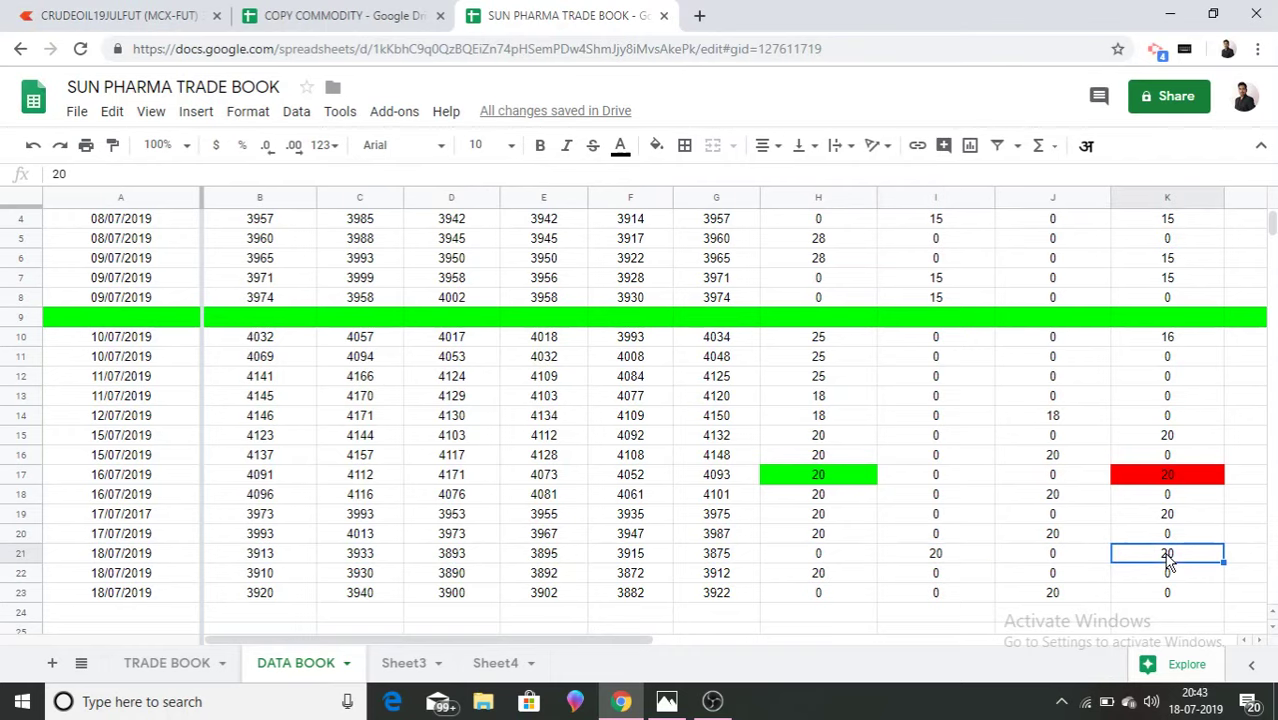
pyautogui.press('Up')
pyautogui.press('Up')
pyautogui.press('Up')
pyautogui.press('Up')
pyautogui.press('Up')
pyautogui.press('Up')
pyautogui.press('Up')
pyautogui.press('Up')
pyautogui.press('Up')
pyautogui.press('Up')
pyautogui.press('Up')
pyautogui.press('Up')
pyautogui.press('Up')
pyautogui.press('Up')
pyautogui.press('Up')
pyautogui.press('Up')
pyautogui.press('Up')
pyautogui.press('Up')
pyautogui.press('Up')
pyautogui.press('Up')
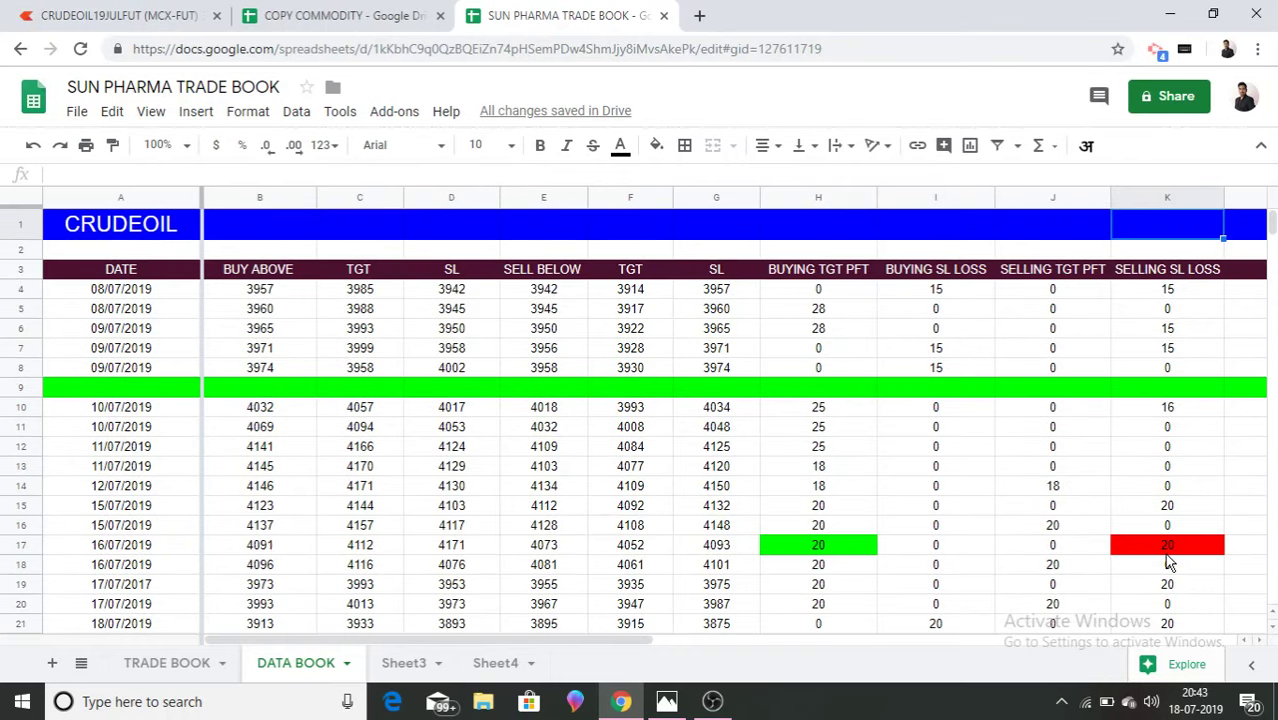
pyautogui.press('Down')
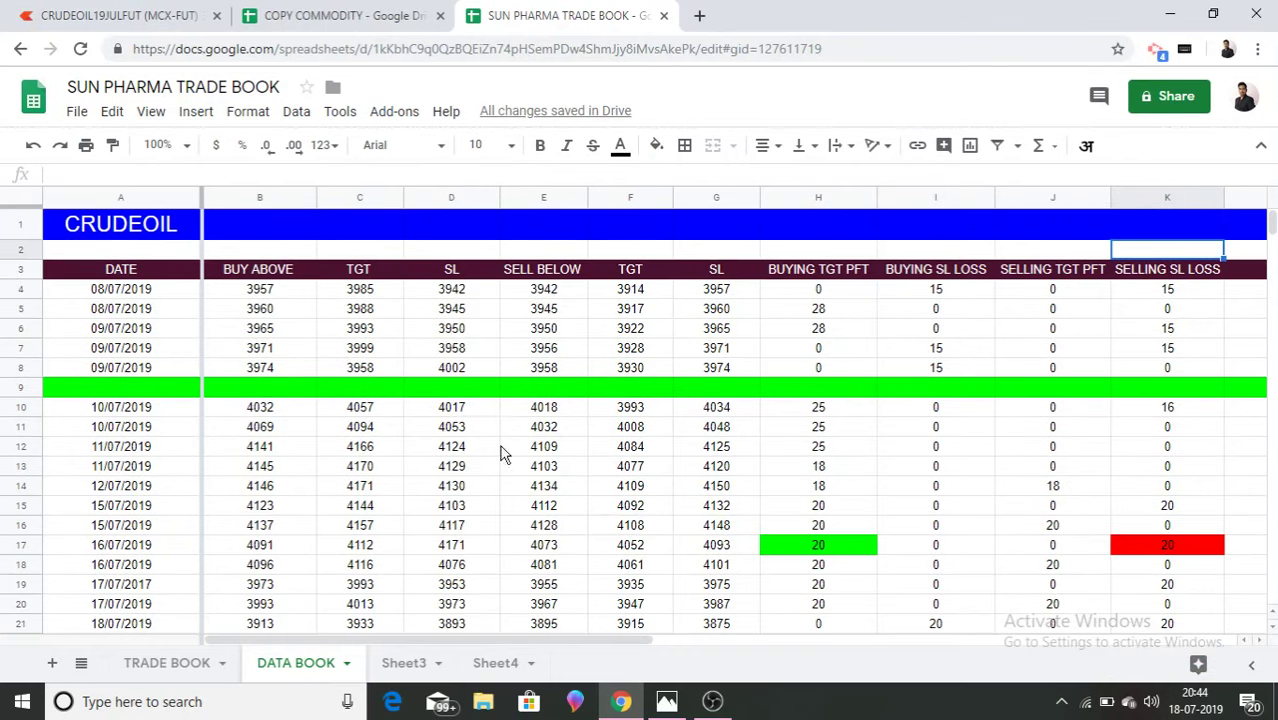
# Freeze the DATA BOOK sheet up to row 3, so the header stays in place over the 18/07/2019 entries.
pyautogui.click(22, 271)
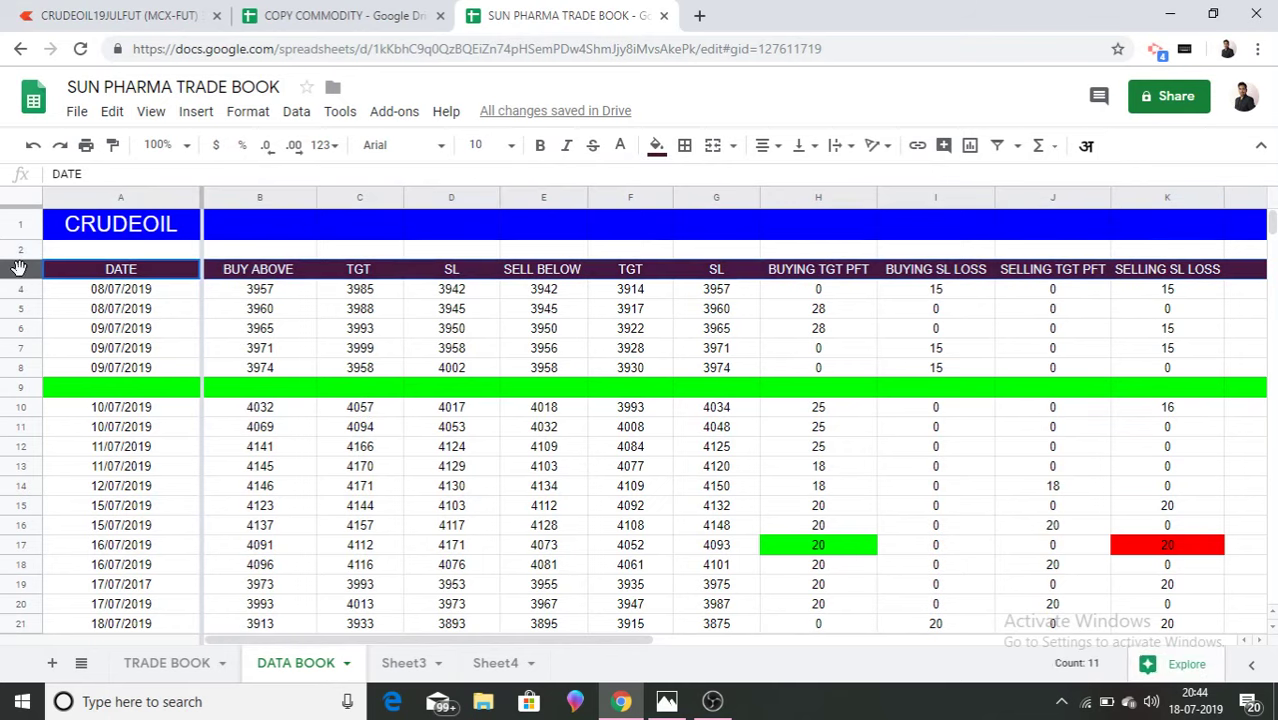
pyautogui.click(152, 113)
pyautogui.moveTo(196, 111)
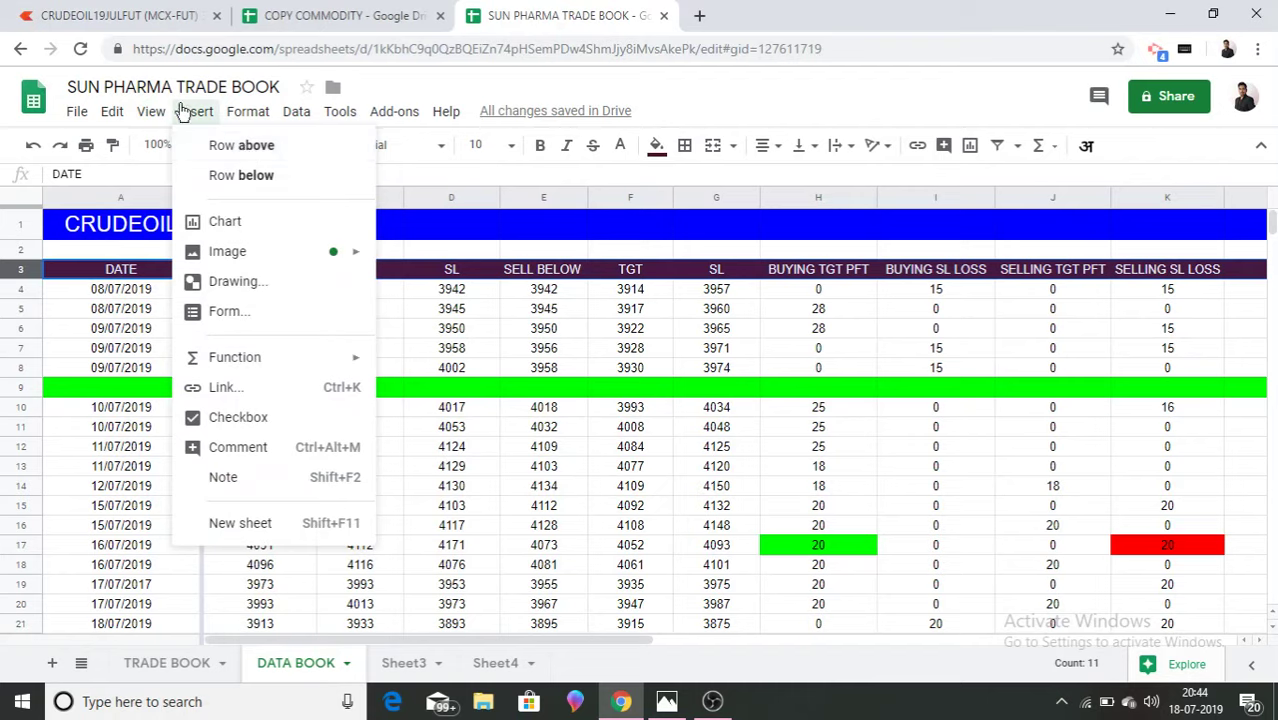
pyautogui.moveTo(151, 111)
pyautogui.moveTo(207, 158)
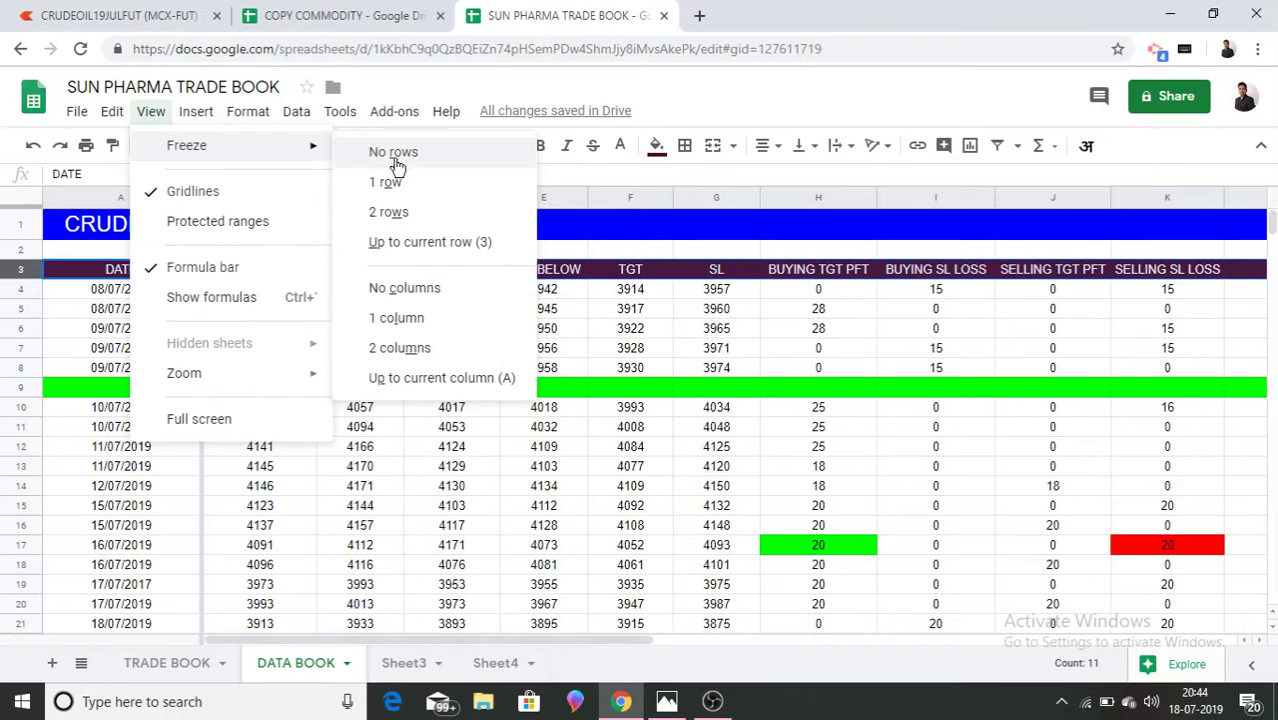
pyautogui.click(436, 242)
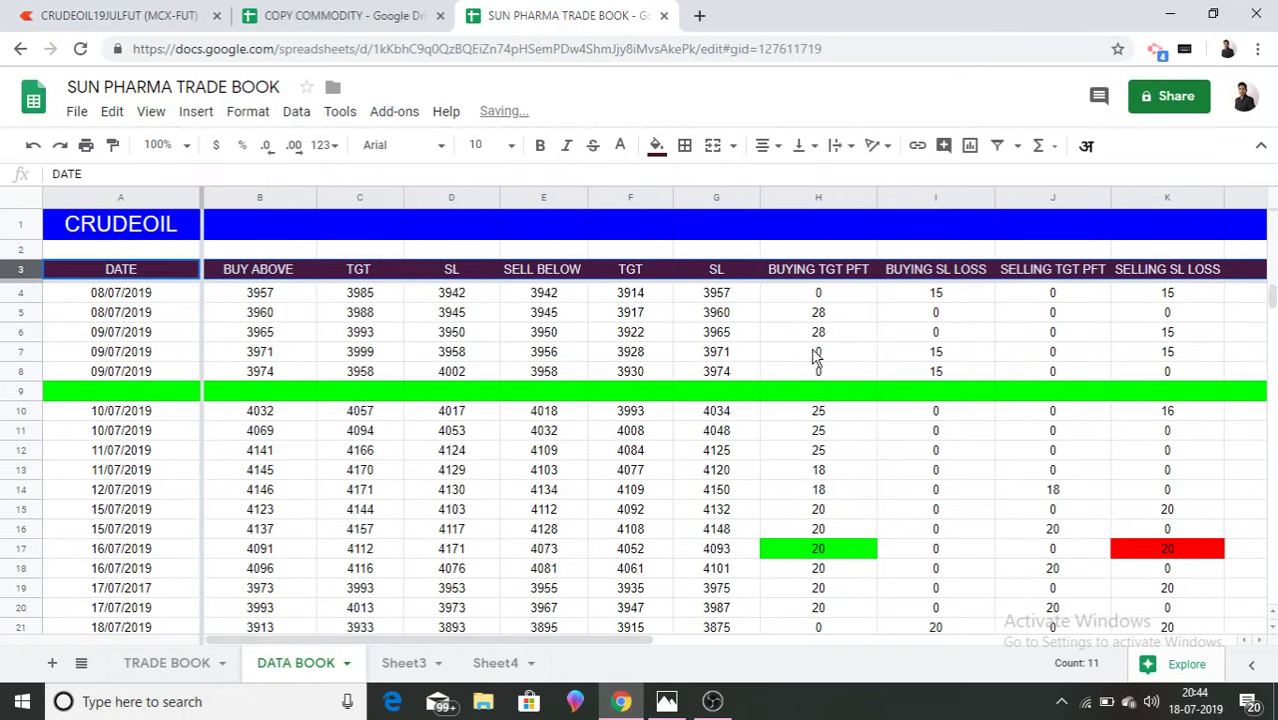
pyautogui.scroll(-8, 1272, 297)
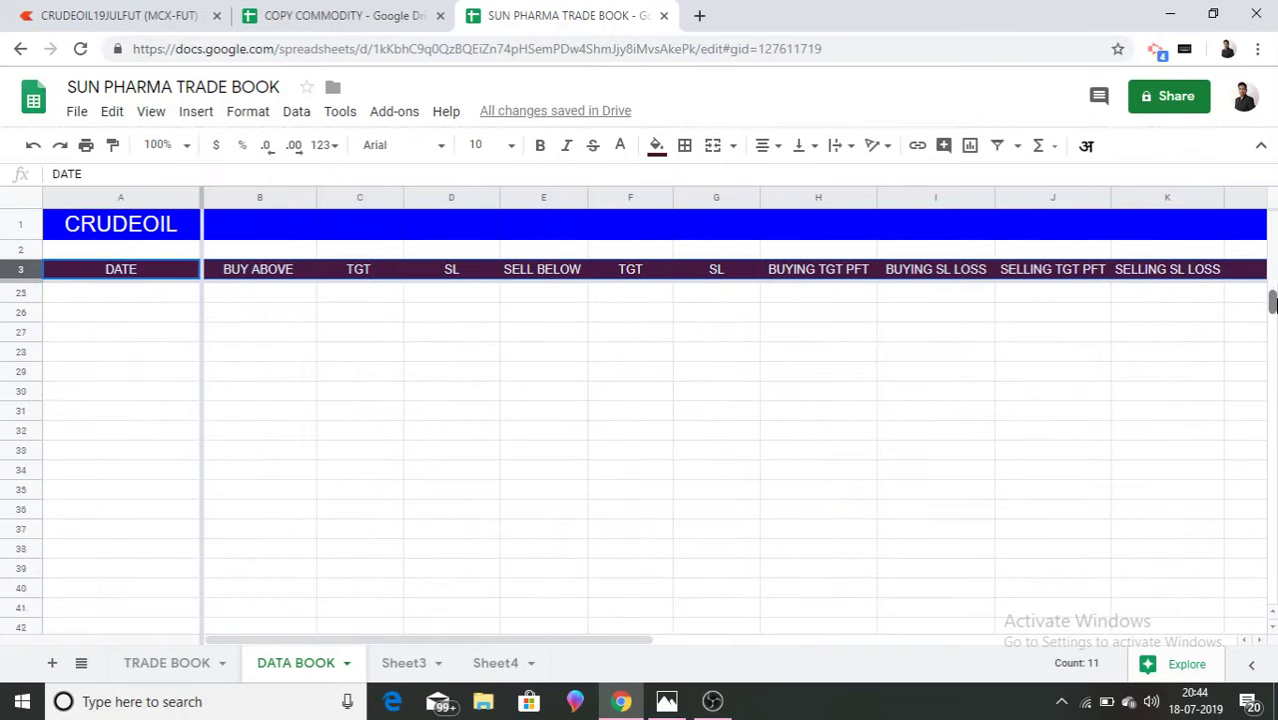
pyautogui.scroll(6, 1272, 297)
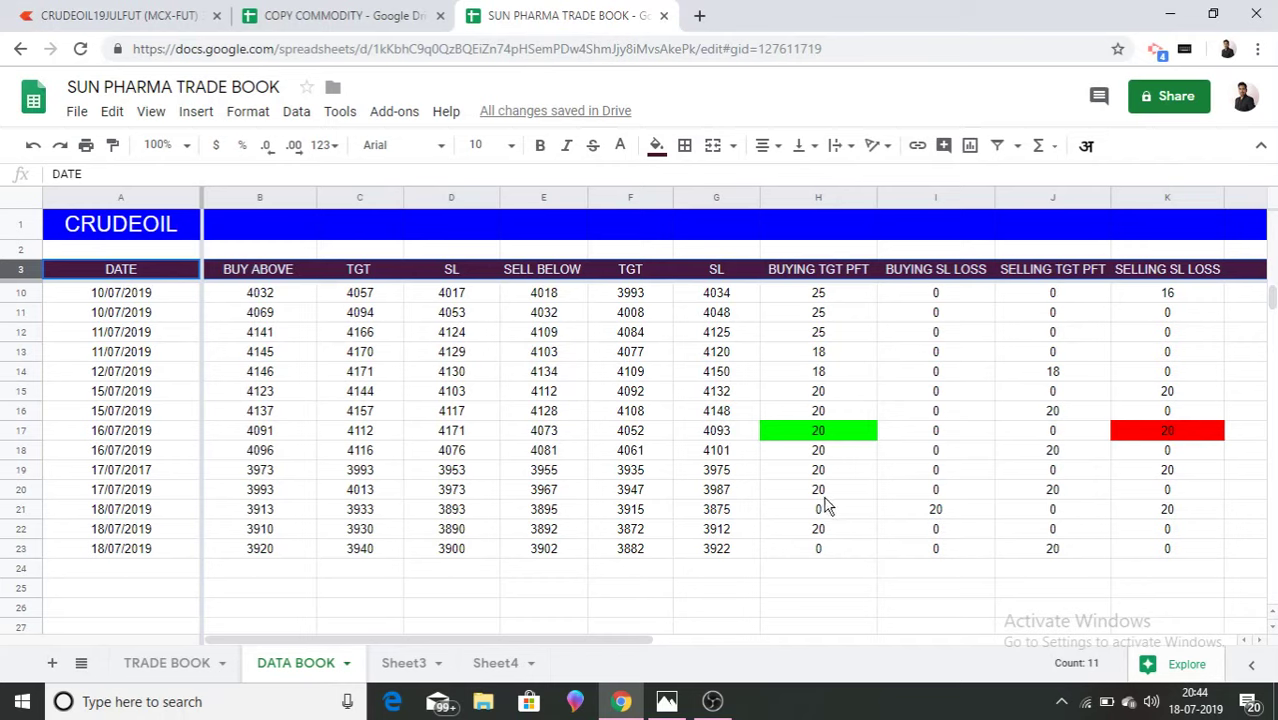
# Select the first 18/07/2019 row, review the saved morning scanner, chart and level133.png screenshots in Photos, and return to the trade book.
pyautogui.click(22, 509)
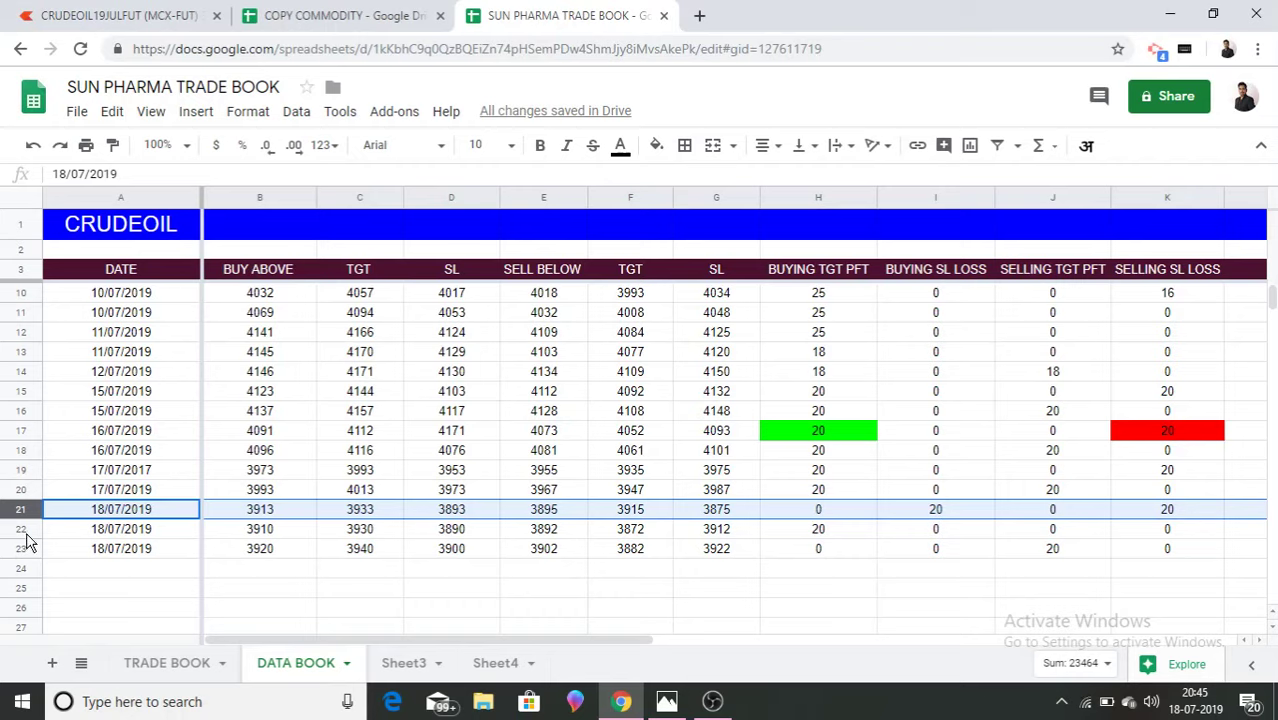
pyautogui.click(712, 701)
pyautogui.click(666, 701)
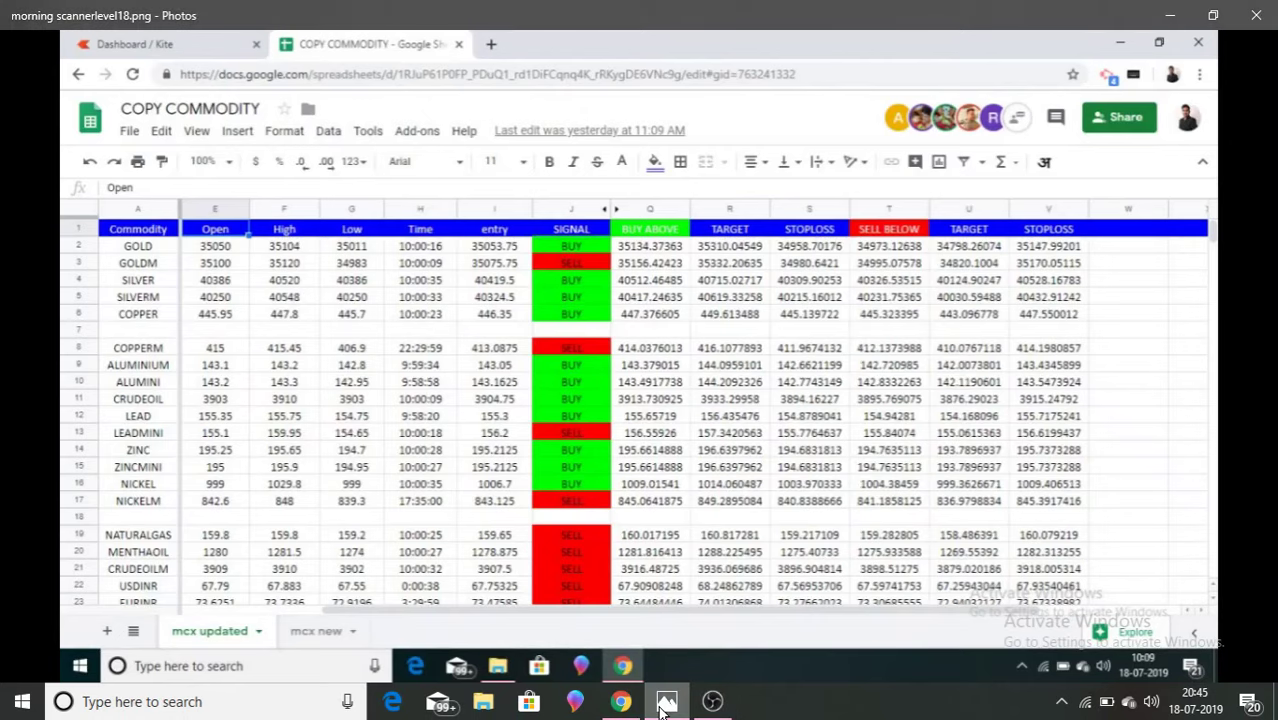
pyautogui.press('Right')
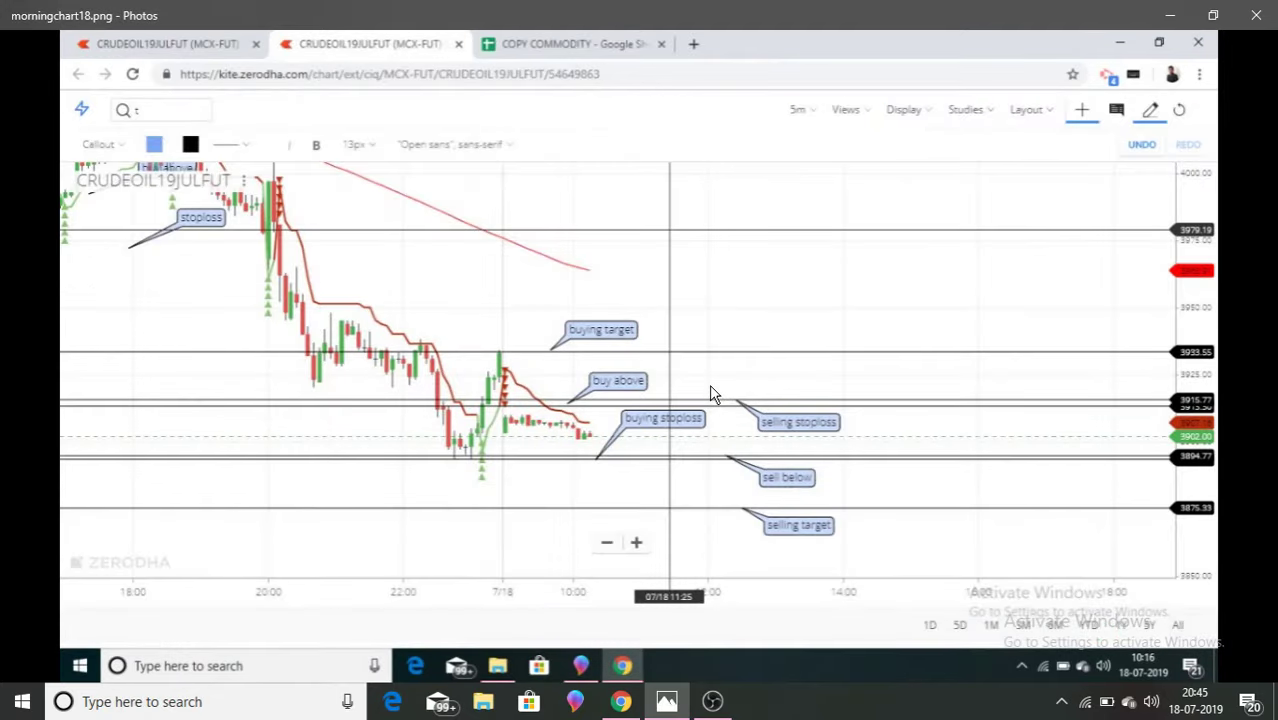
pyautogui.press('Right')
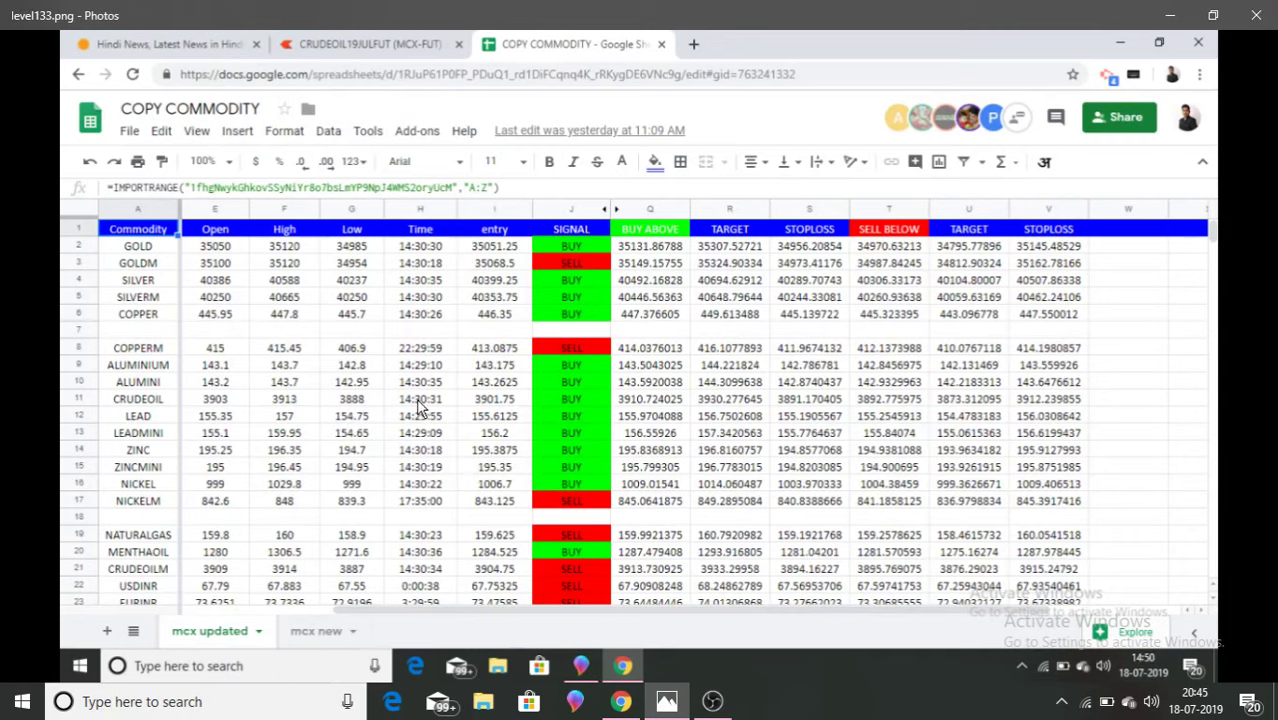
pyautogui.click(663, 400)
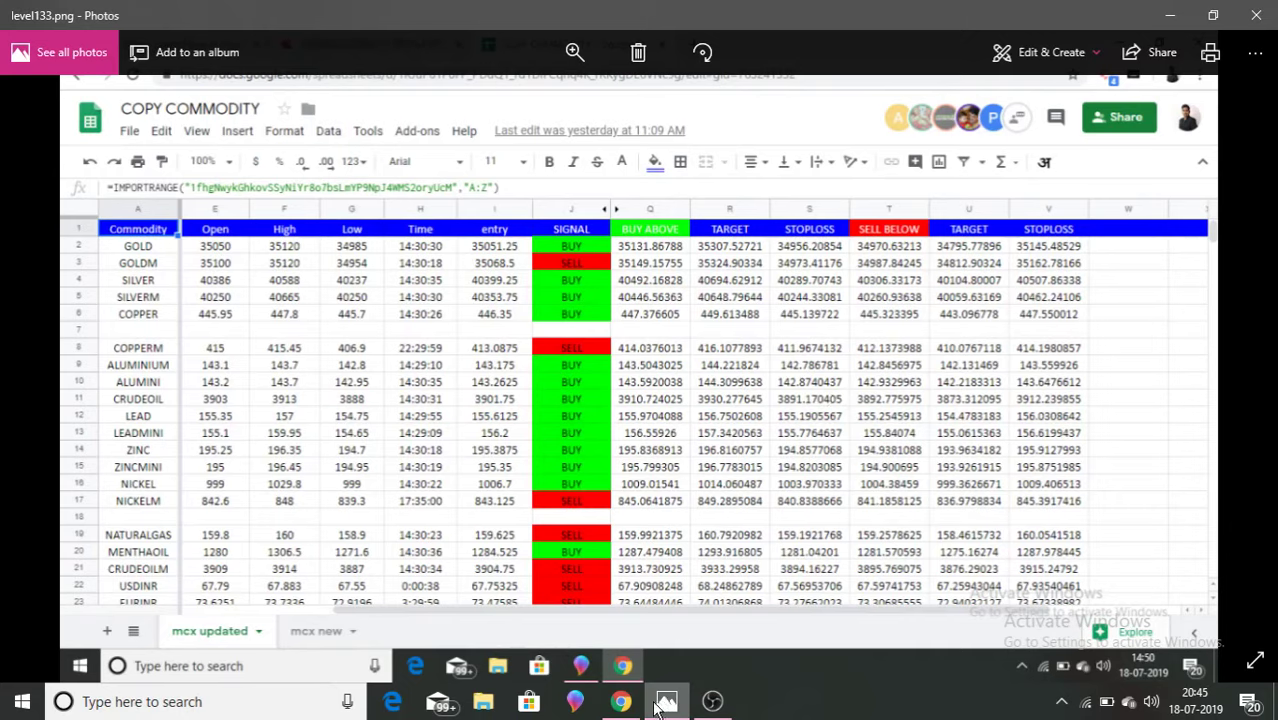
pyautogui.hotkey('alt', 'Tab')
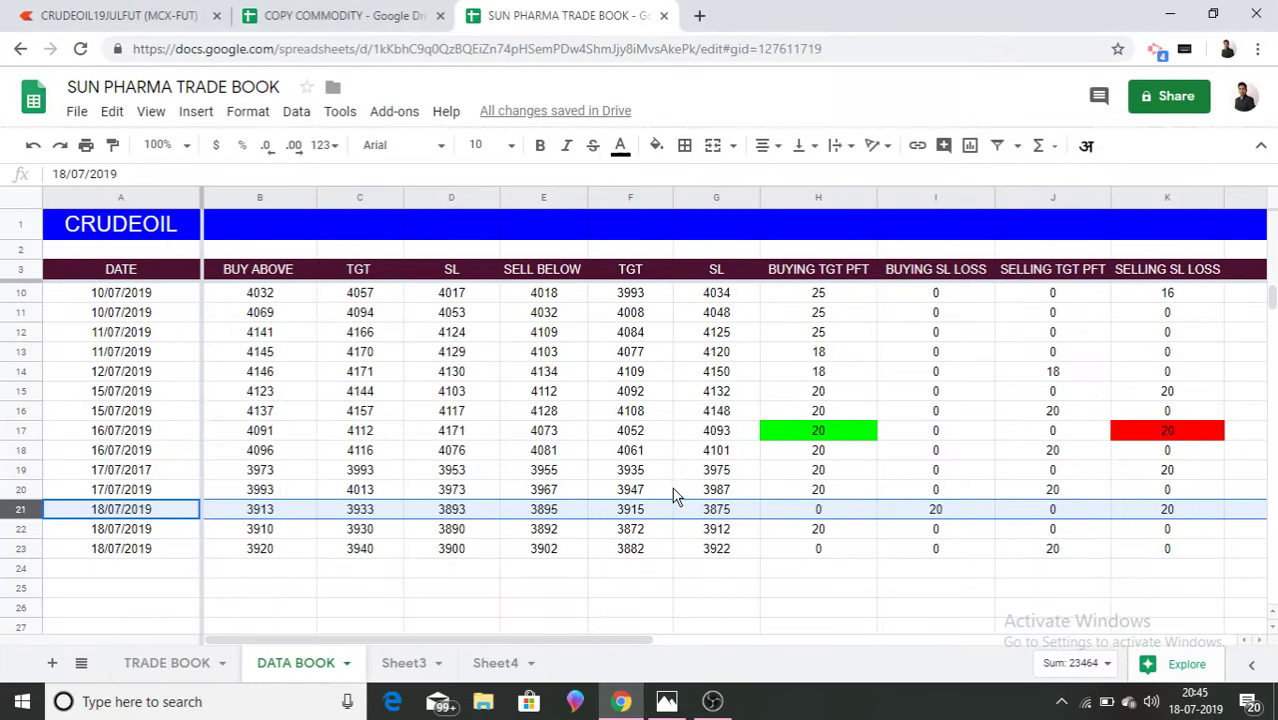
# Review the second 18/07/2019 row in the trade book, and delete the 3913.37 line from the CRUDEOIL19JULFUT chart.
pyautogui.click(271, 532)
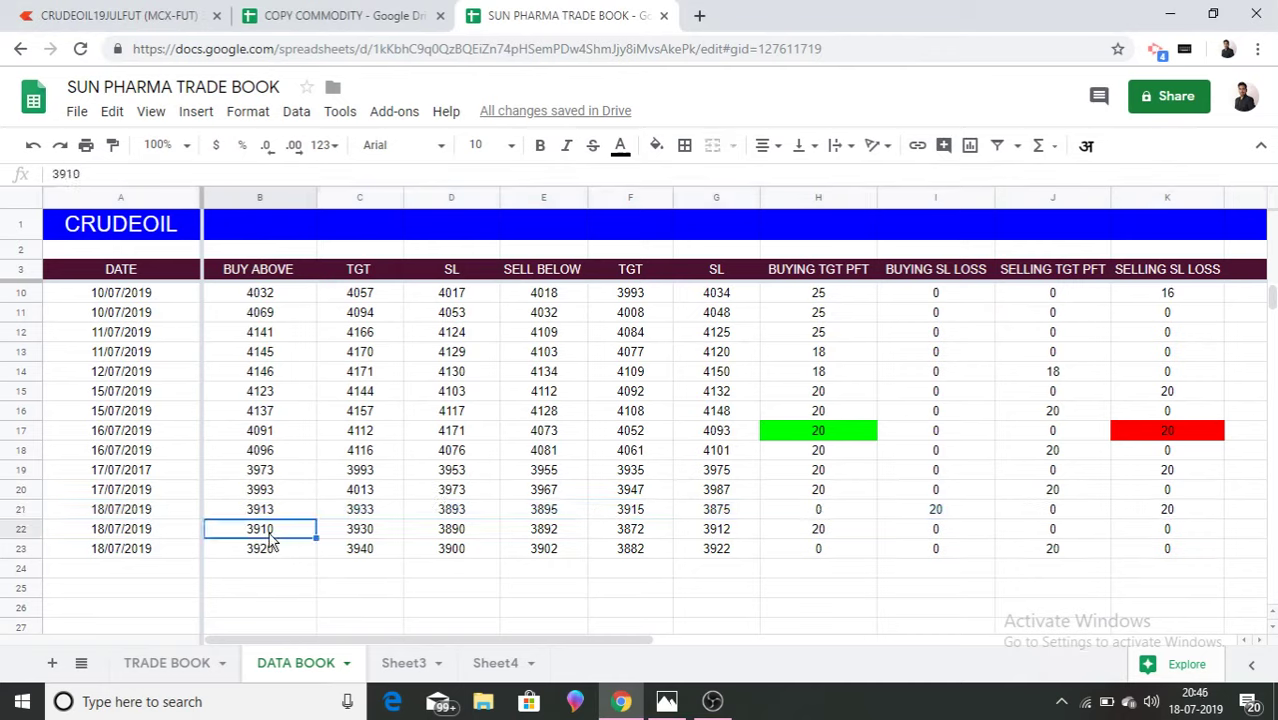
pyautogui.click(16, 533)
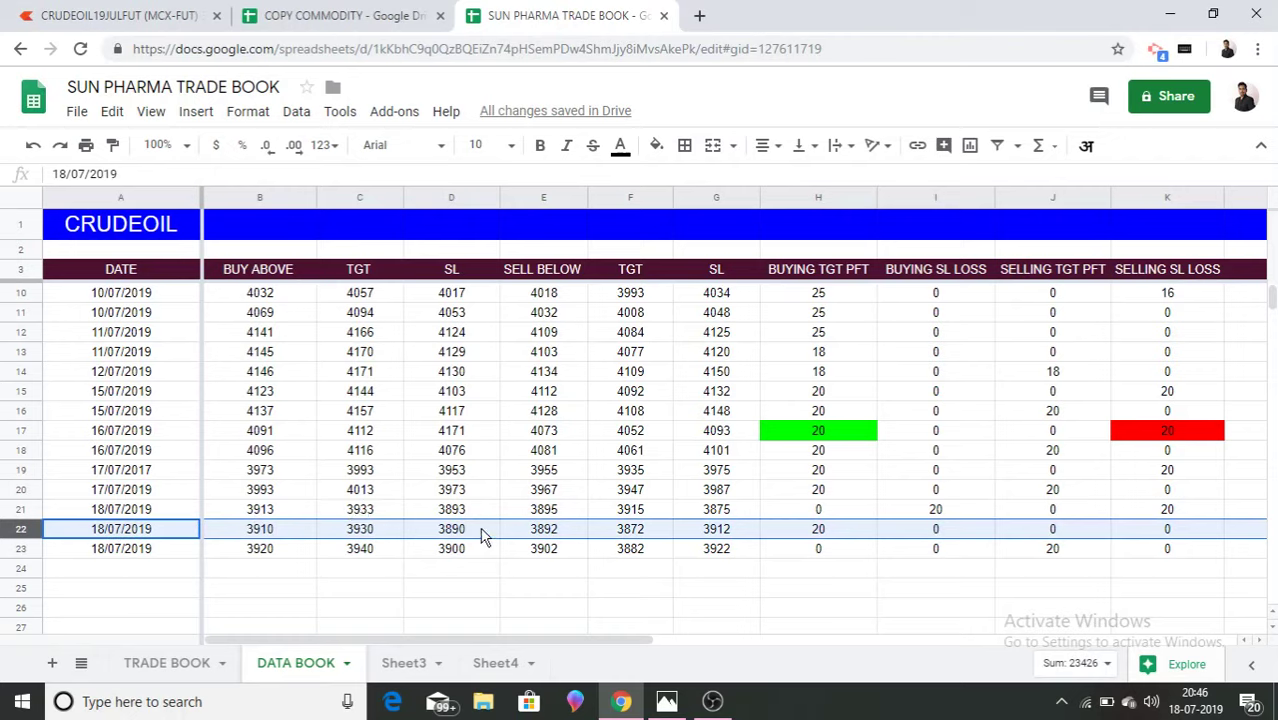
pyautogui.moveTo(714, 557); pyautogui.dragTo(633, 578)
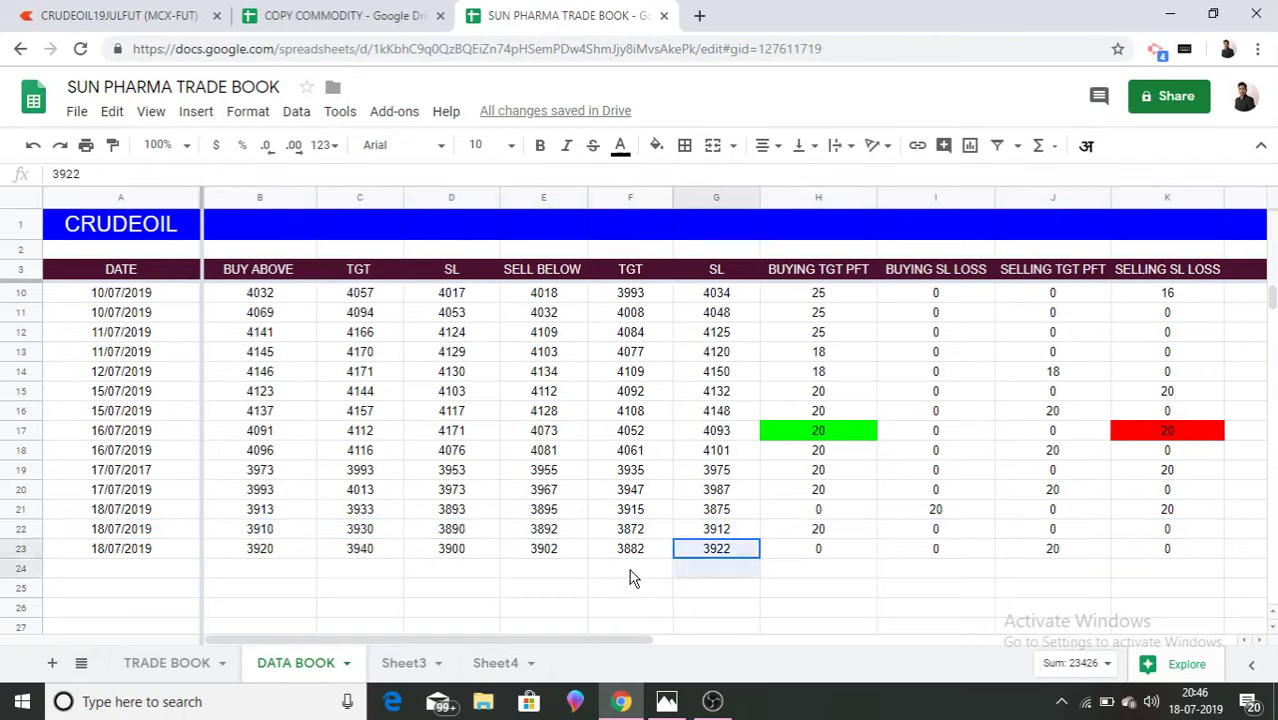
pyautogui.click(152, 10)
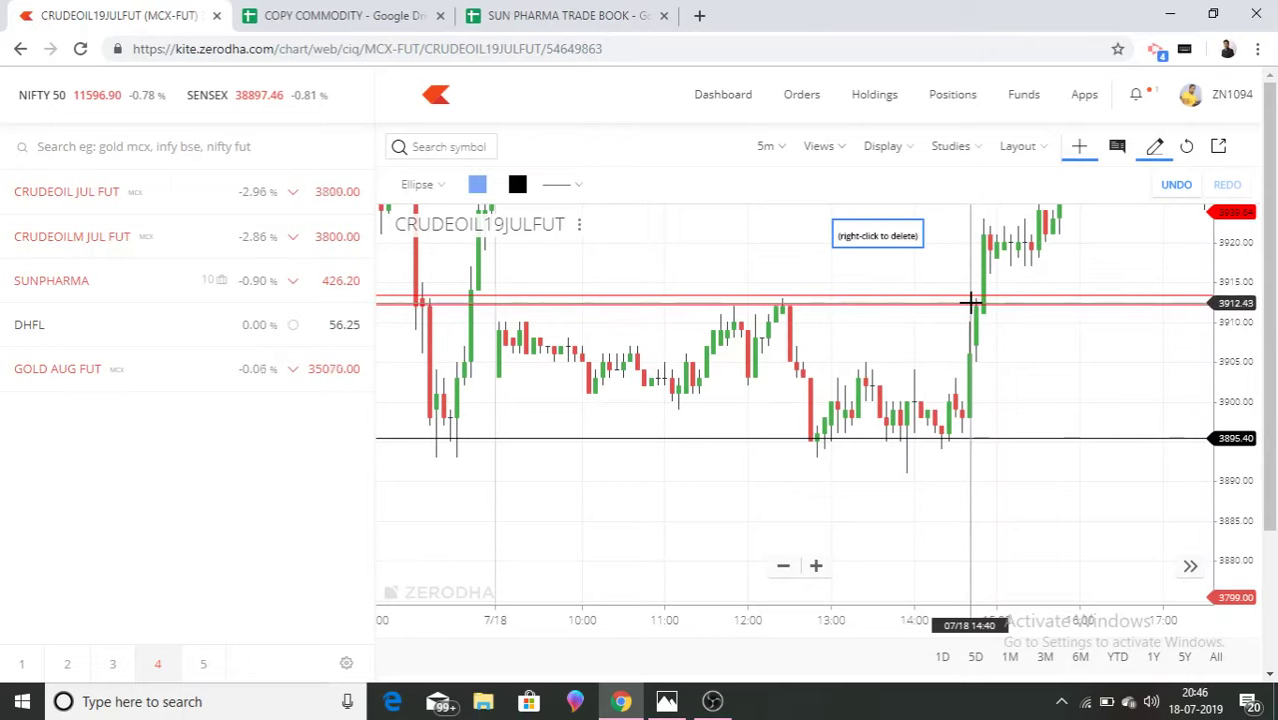
pyautogui.rightClick(965, 297)
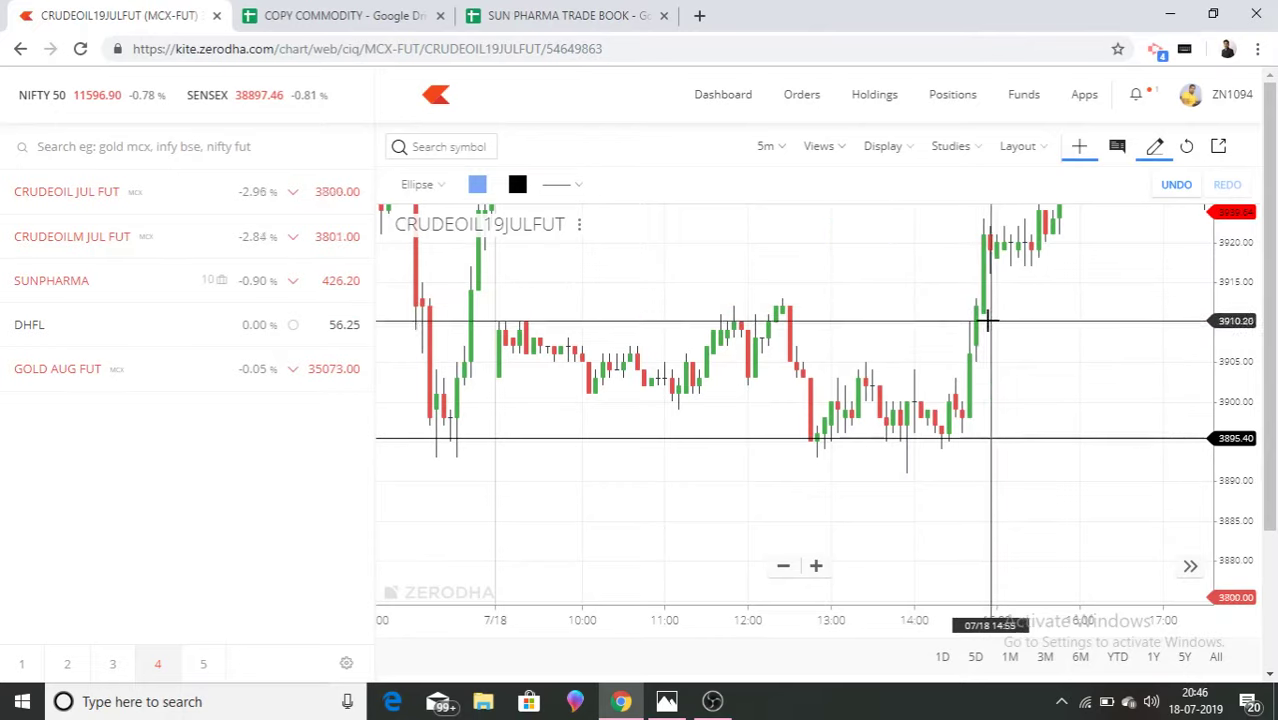
pyautogui.moveTo(986, 320)
pyautogui.mouseDown()
pyautogui.moveTo(1078, 205)
pyautogui.moveTo(1130, 236)
pyautogui.mouseUp()
pyautogui.moveTo(1246, 261); pyautogui.dragTo(1192, 248)
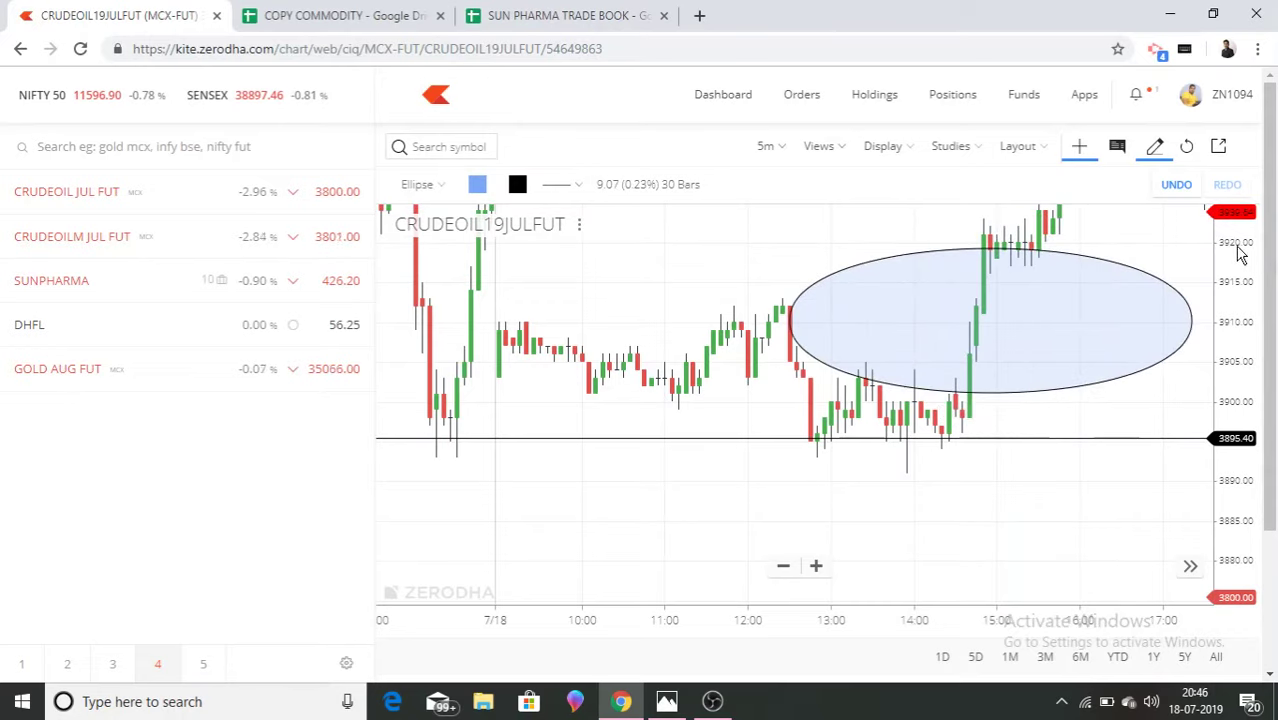
pyautogui.click(1172, 195)
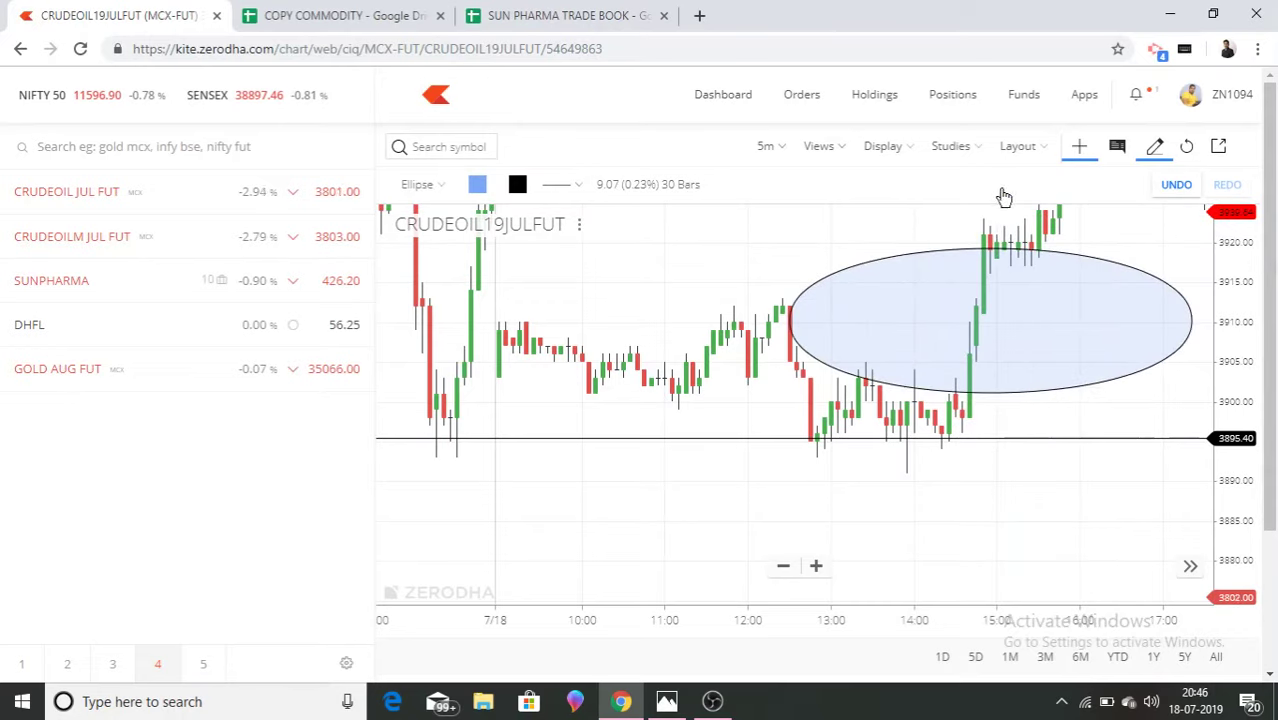
# Add horizontal lines to the chart at 3909.84 for the buy-above level and at 3933.26 for its target.
pyautogui.click(437, 190)
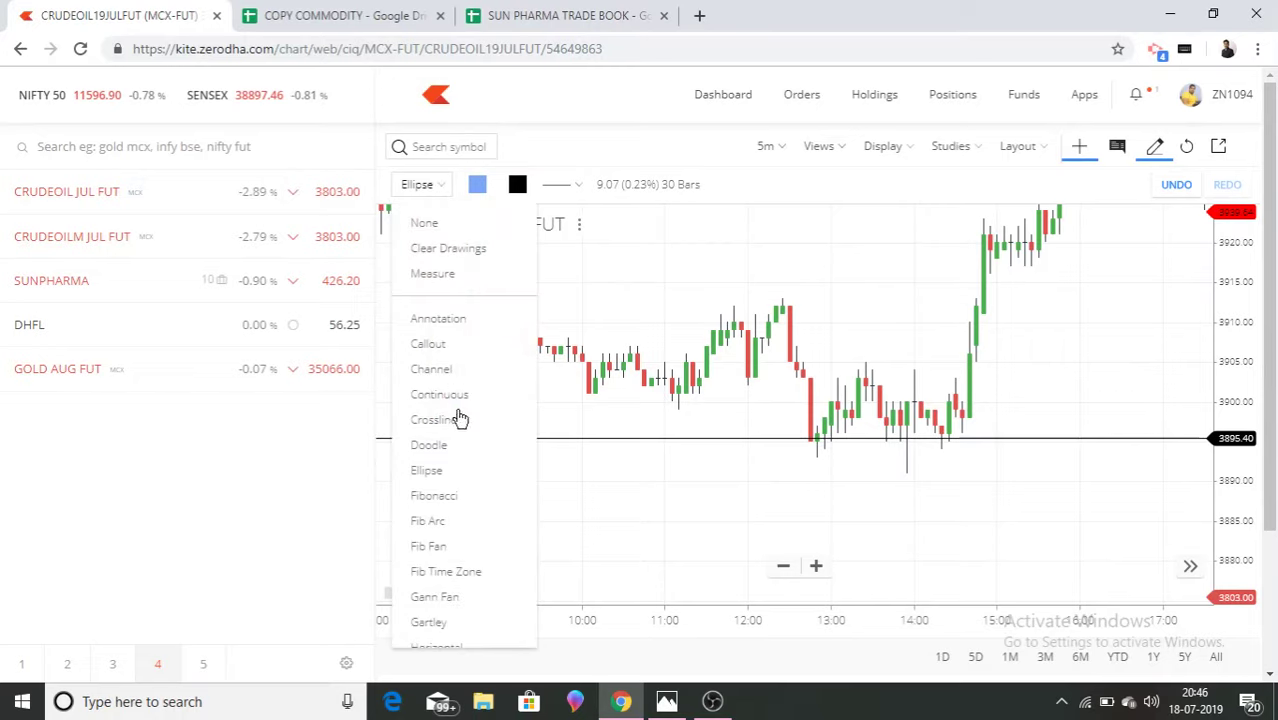
pyautogui.click(449, 646)
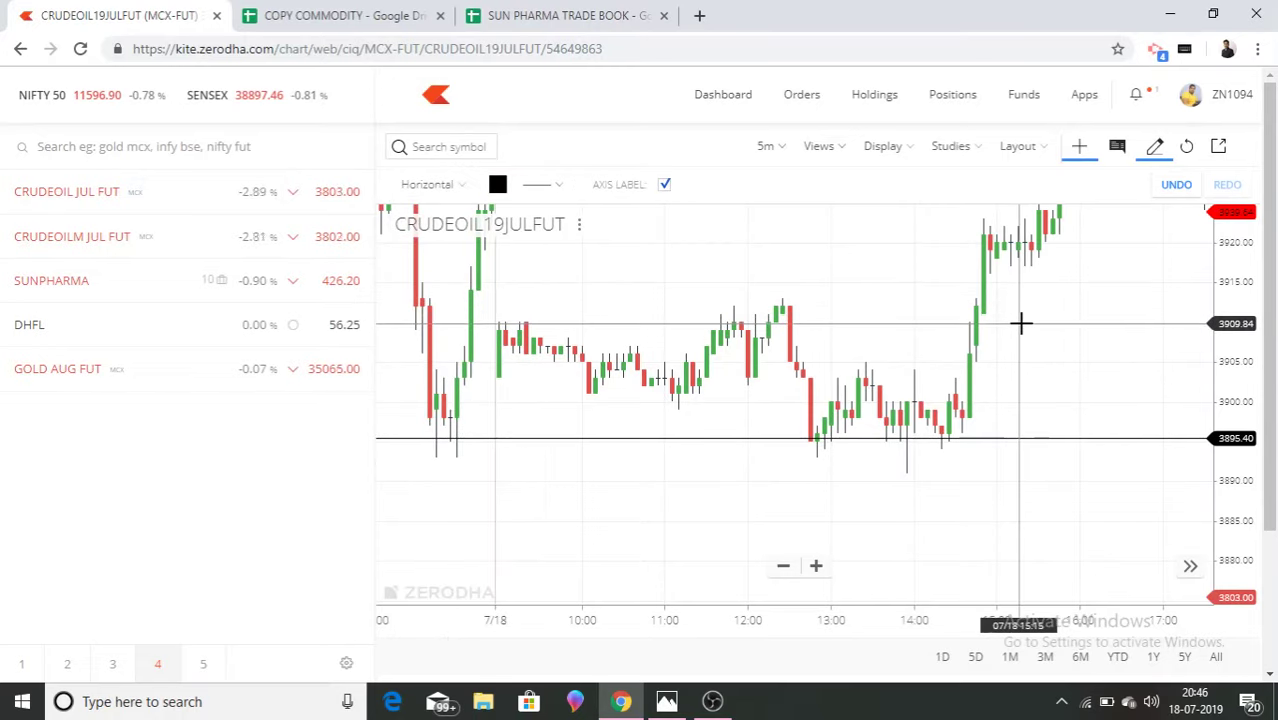
pyautogui.click(1020, 323)
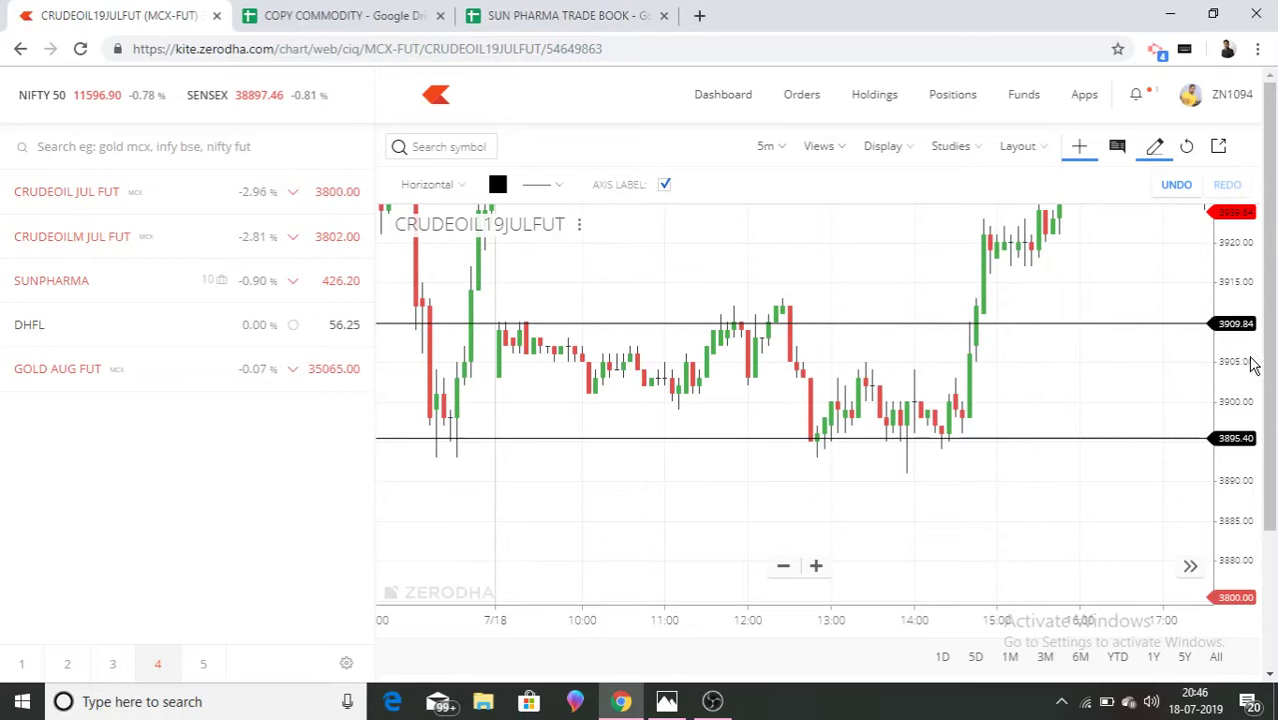
pyautogui.moveTo(1013, 368); pyautogui.dragTo(923, 553)
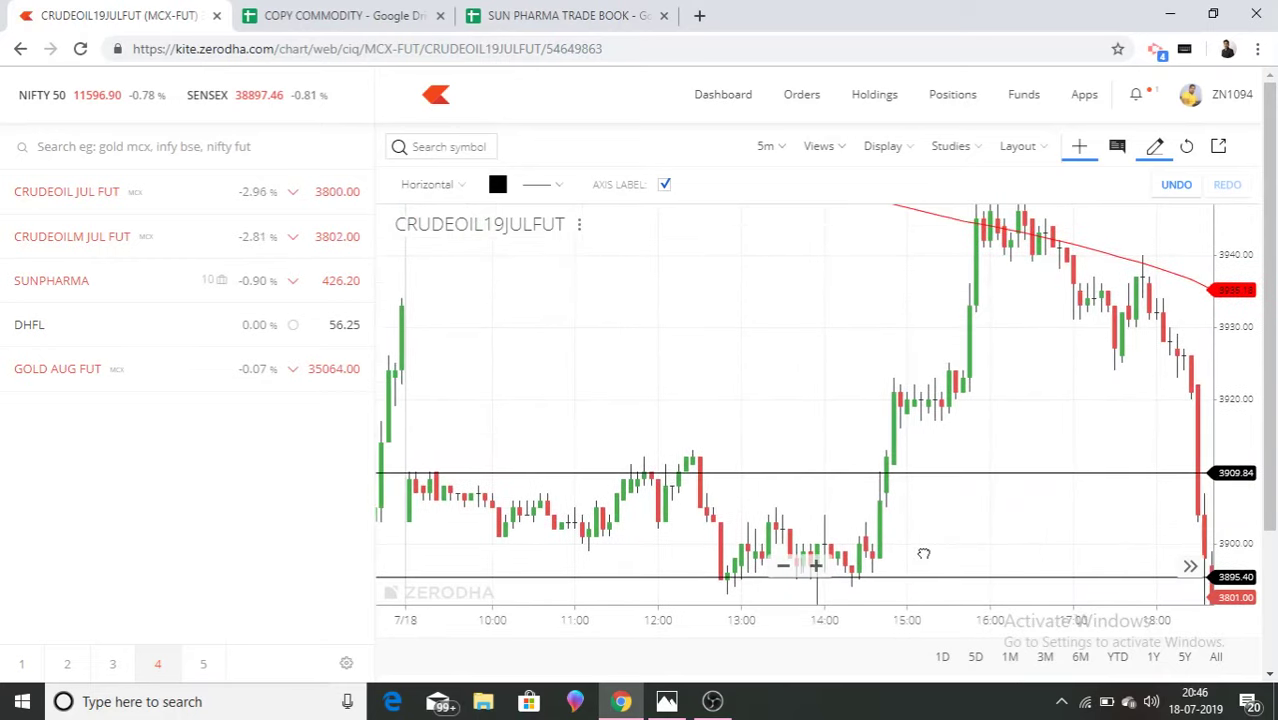
pyautogui.click(975, 302)
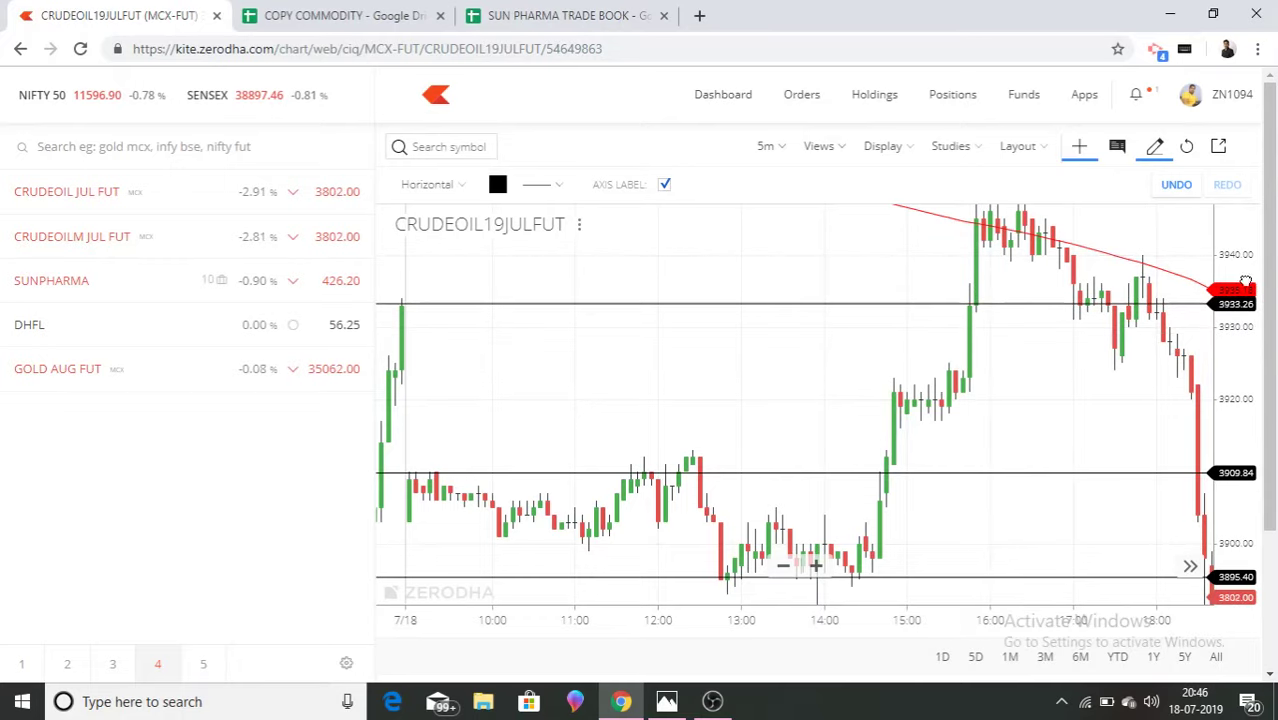
pyautogui.moveTo(1246, 283); pyautogui.dragTo(1244, 323)
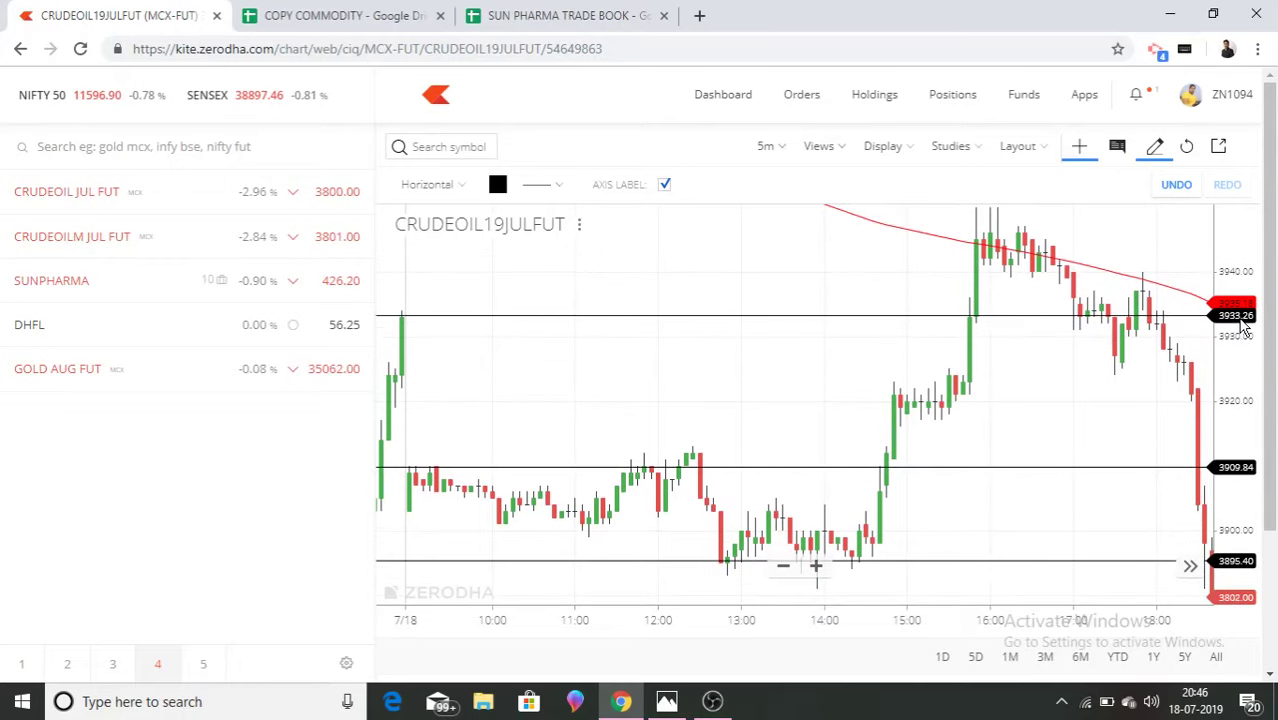
# Check the loss entries of the second 18/07/2019 row in the trade book, and examine the evening price drop on the crude oil chart.
pyautogui.click(595, 12)
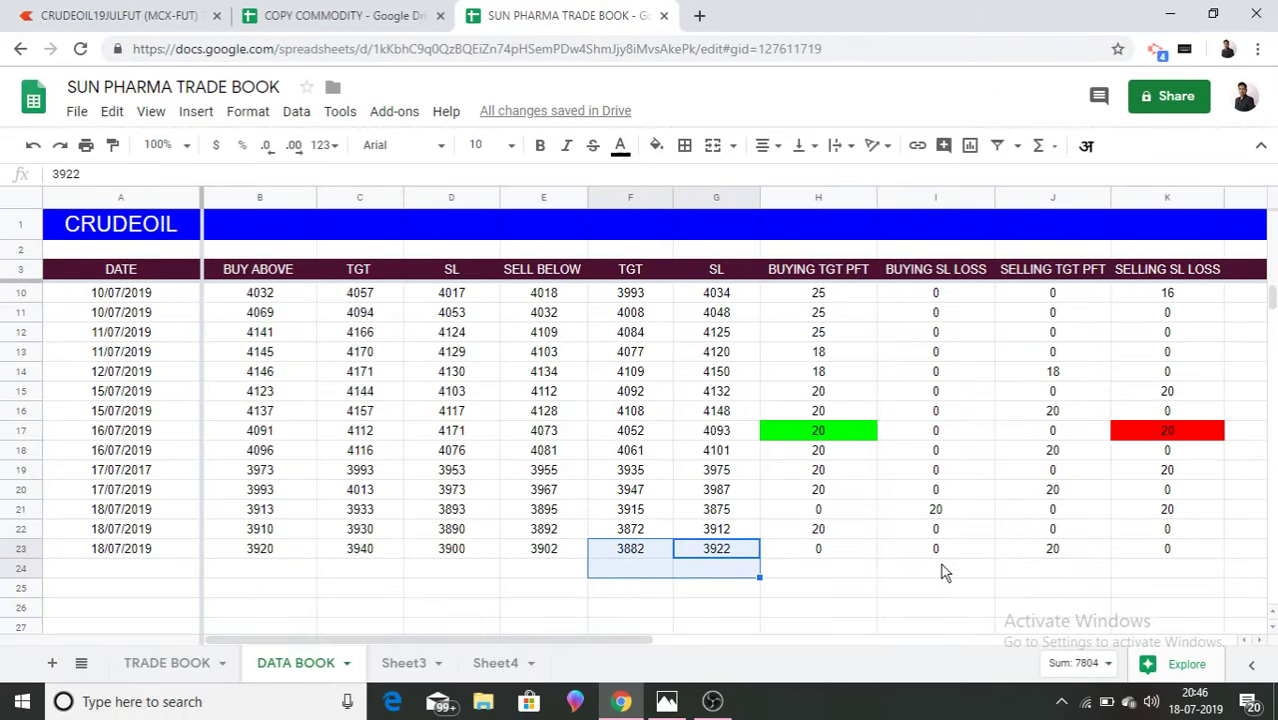
pyautogui.click(986, 536)
pyautogui.click(1201, 538)
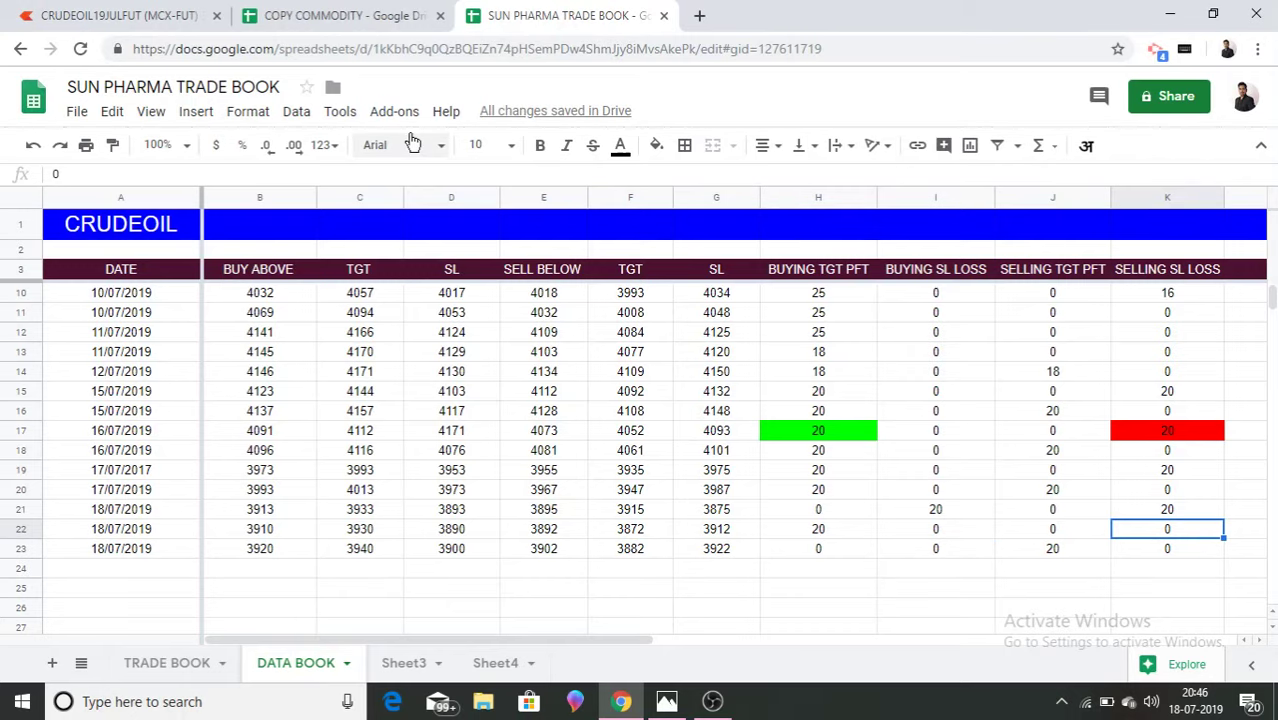
pyautogui.click(127, 10)
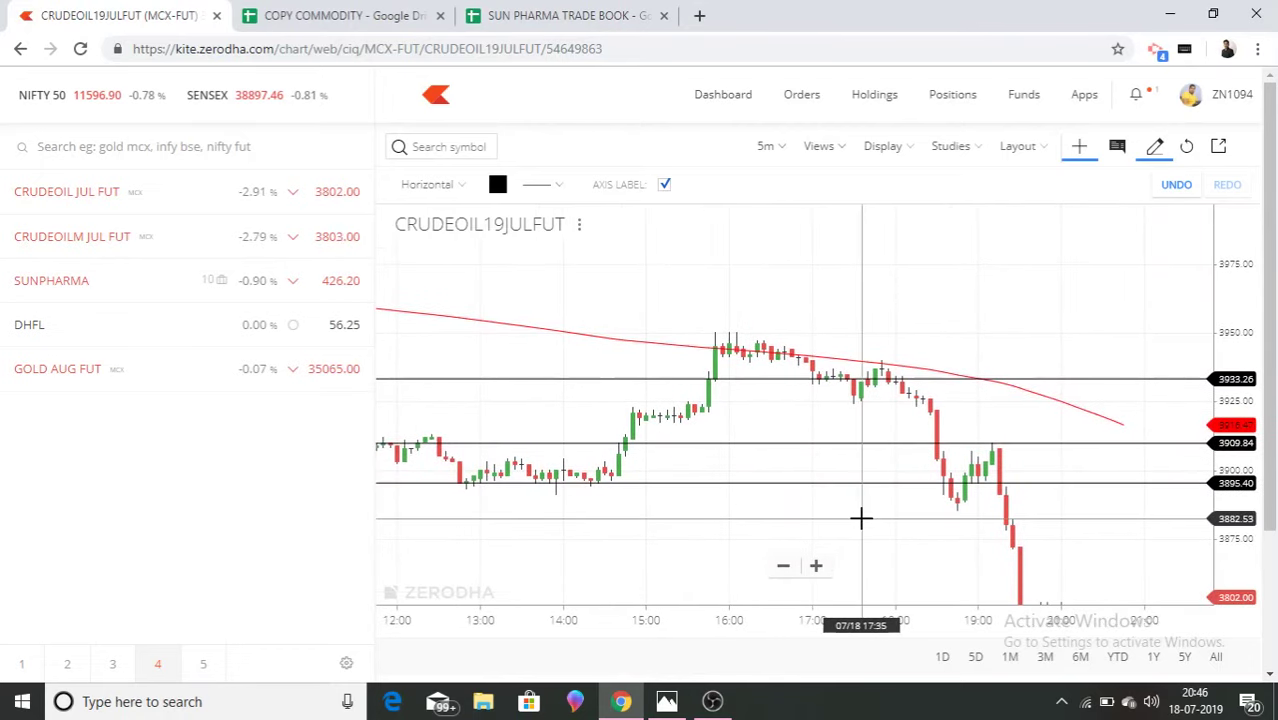
# Select the first 18/07/2019 row's selling SL loss in the trade book, and view the COPY COMMODITY sheet before returning to the trade book.
pyautogui.click(557, 12)
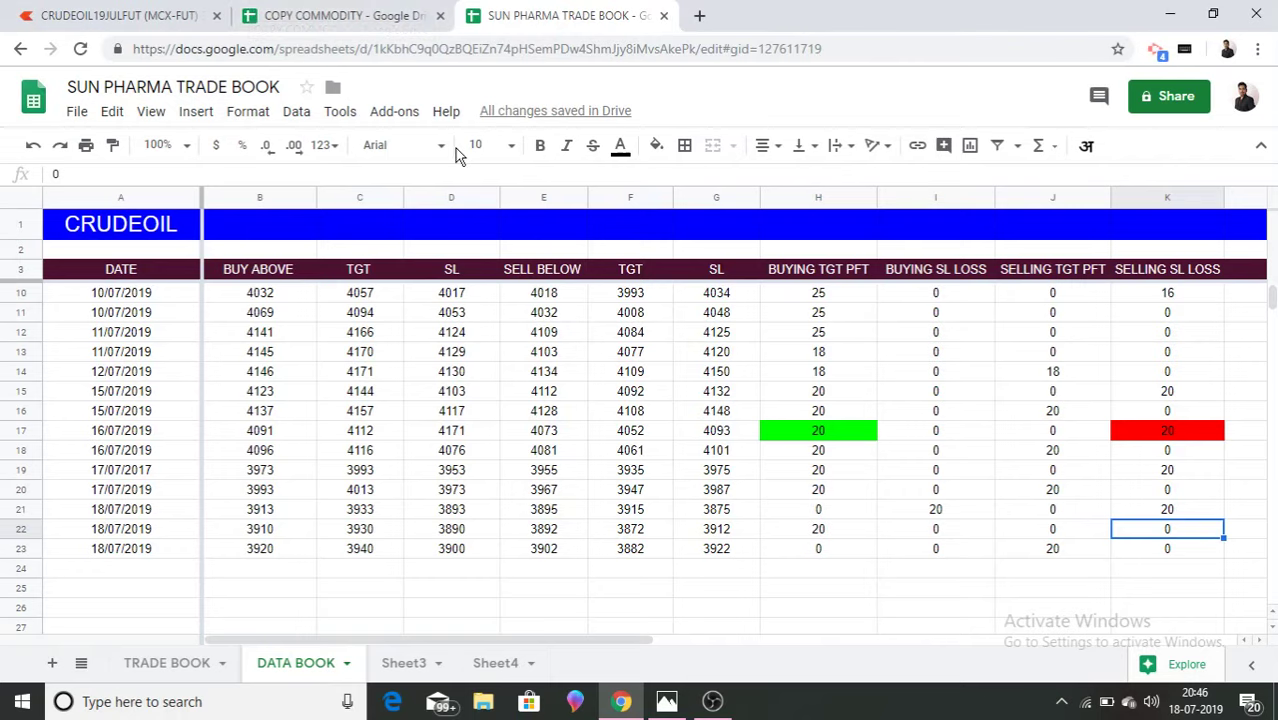
pyautogui.click(1198, 514)
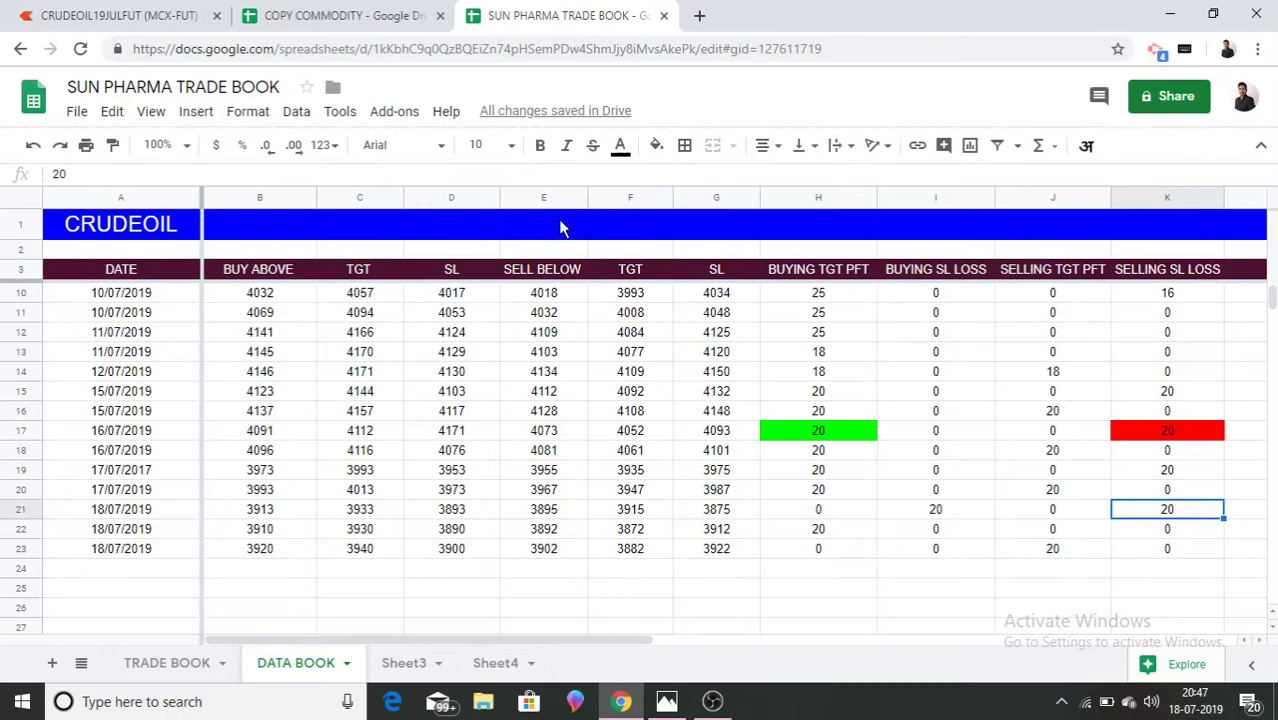
pyautogui.click(342, 15)
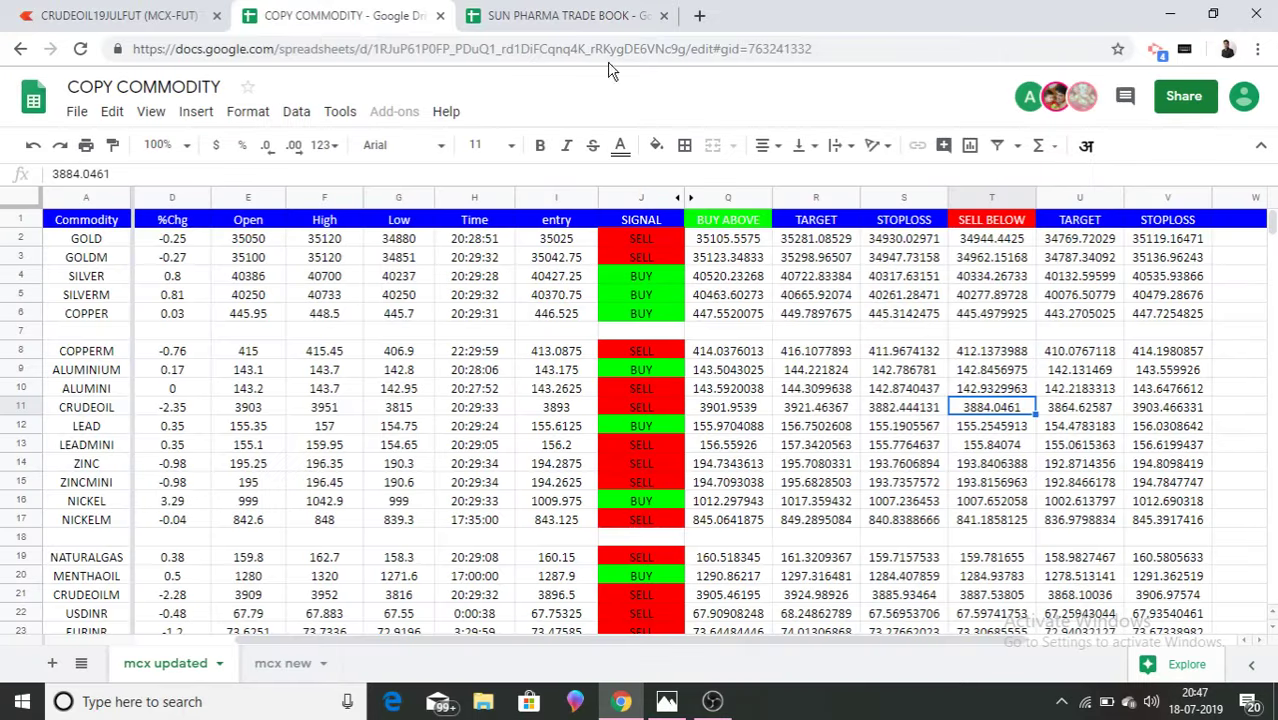
pyautogui.click(528, 13)
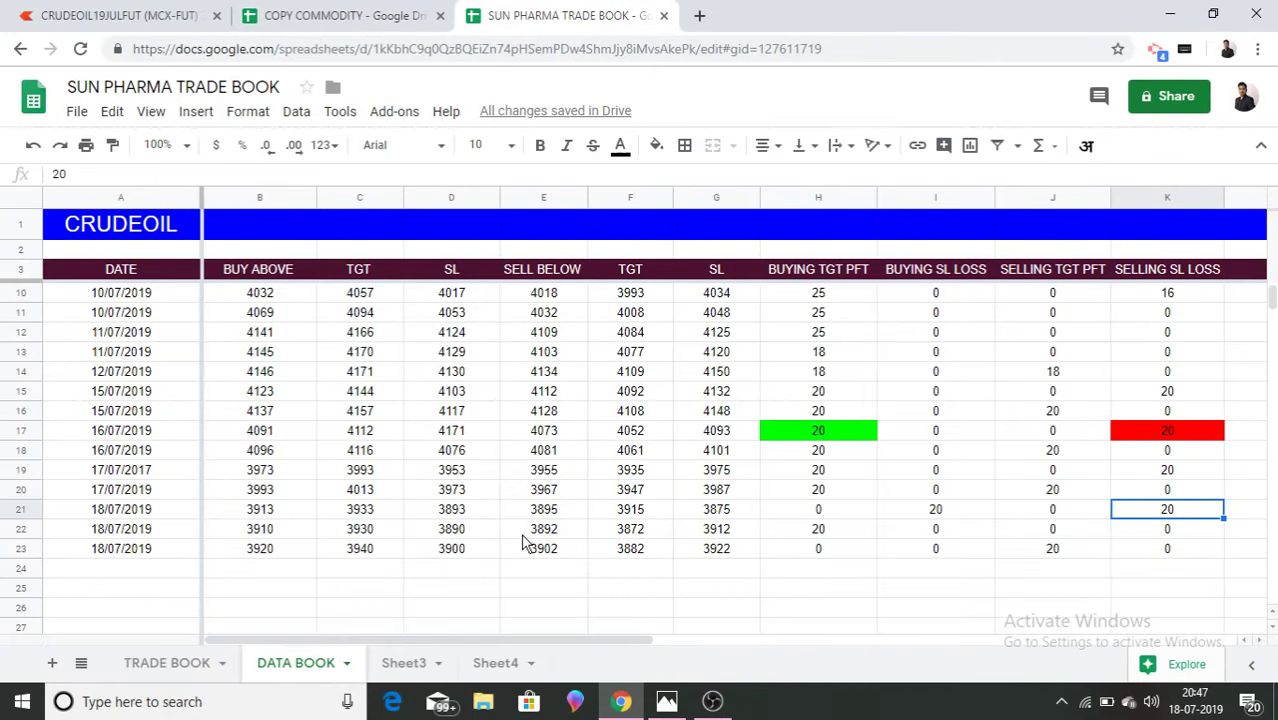
# Select the second 18/07/2019 row's sell-below, target and SL values, and add a horizontal line at 3896.50 on the crude oil chart.
pyautogui.moveTo(522, 530); pyautogui.dragTo(699, 533)
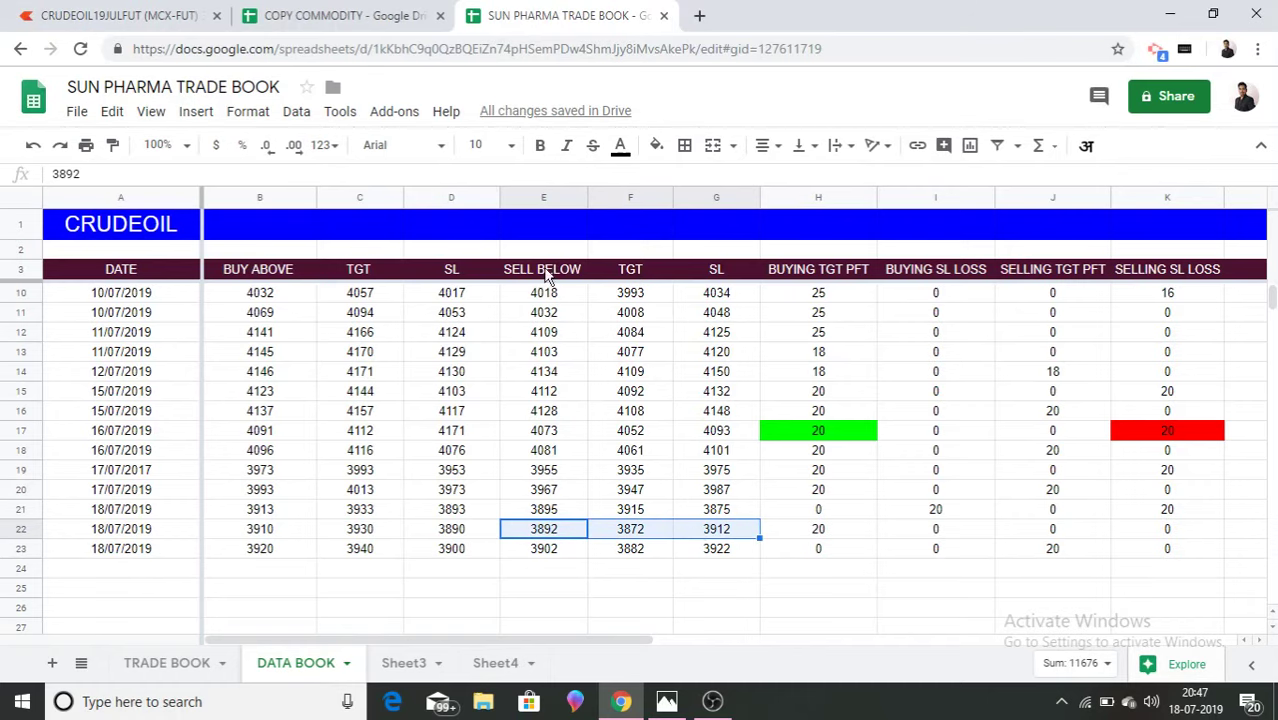
pyautogui.click(330, 15)
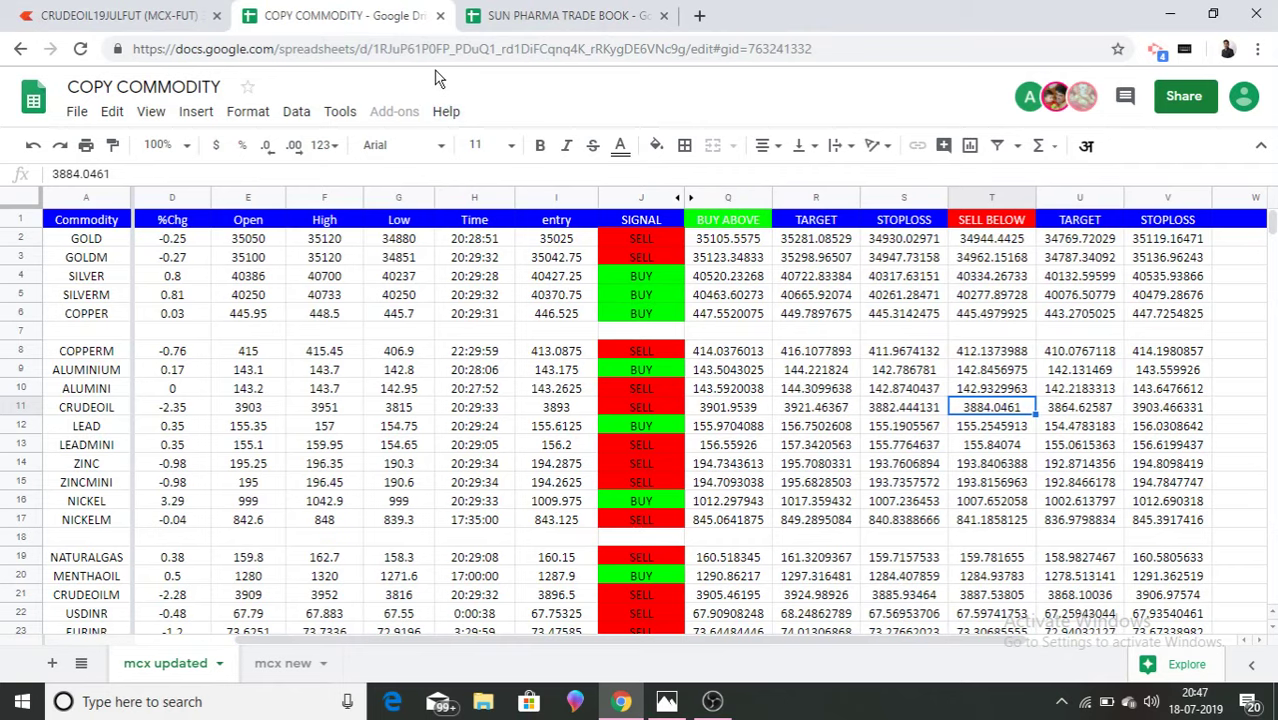
pyautogui.click(90, 14)
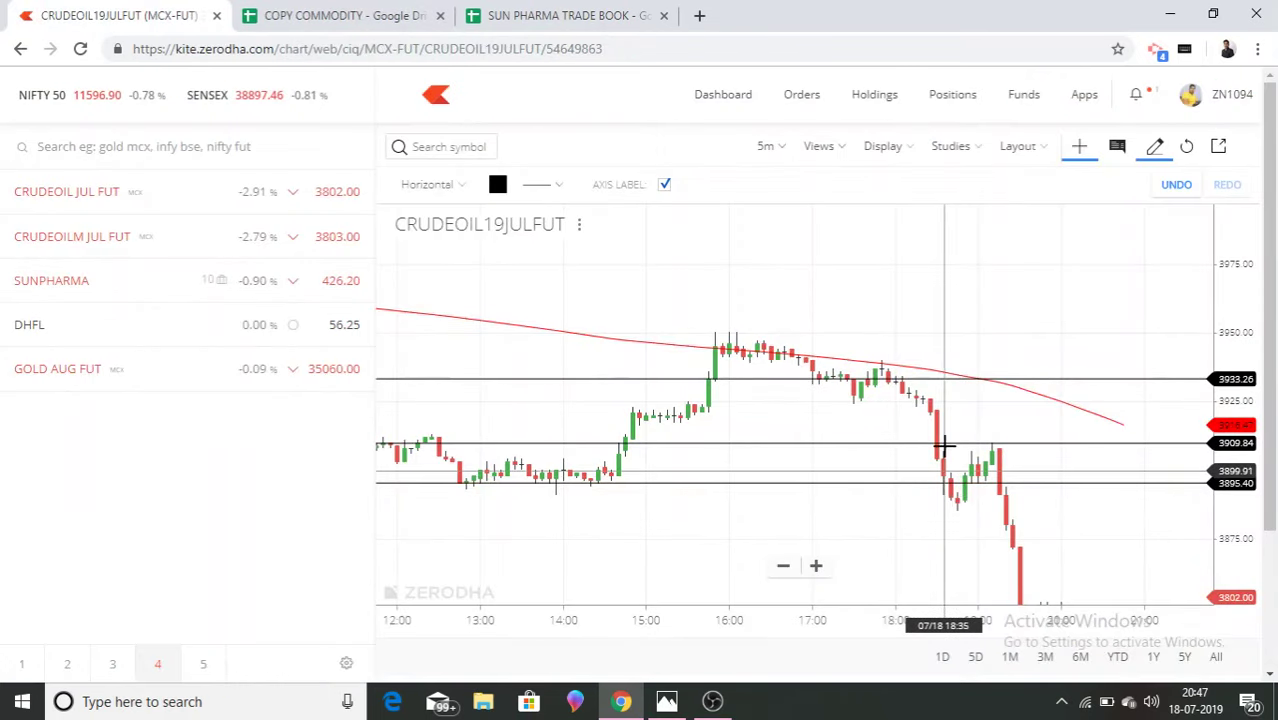
pyautogui.moveTo(941, 443); pyautogui.dragTo(946, 480)
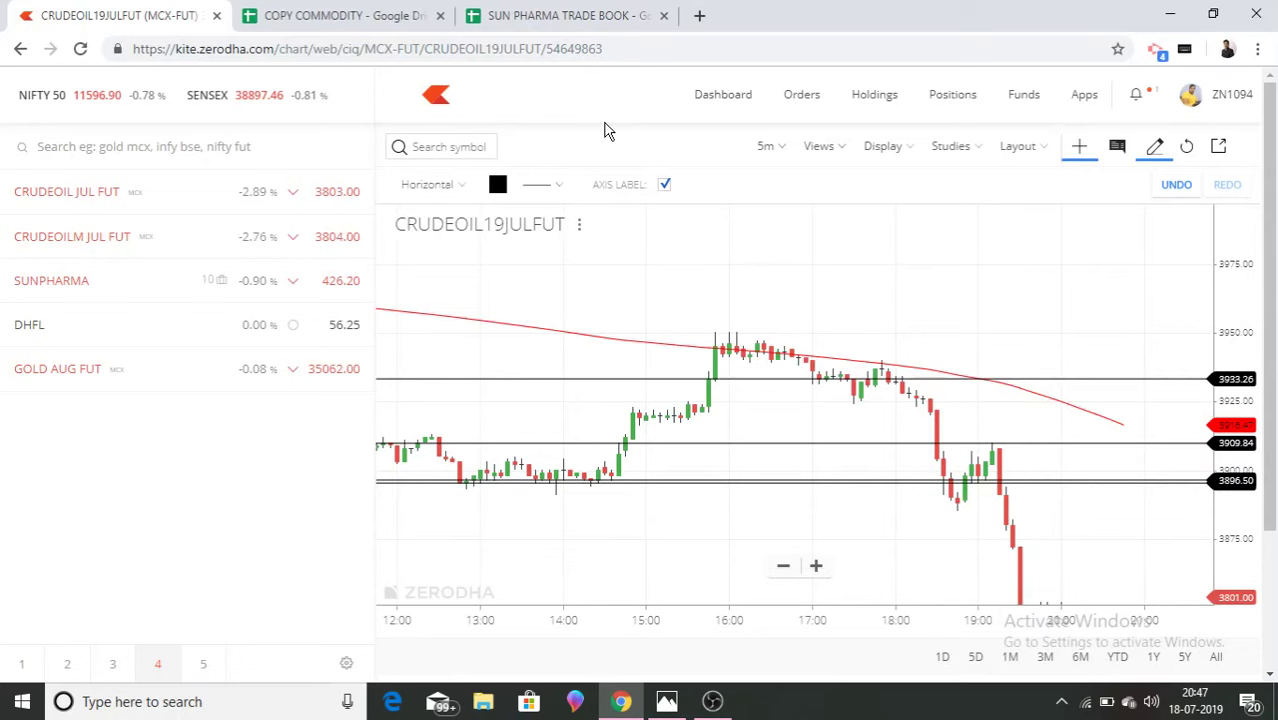
# Enter 20 as the selling target profit of the second 18/07/2019 row in the trade book.
pyautogui.click(585, 14)
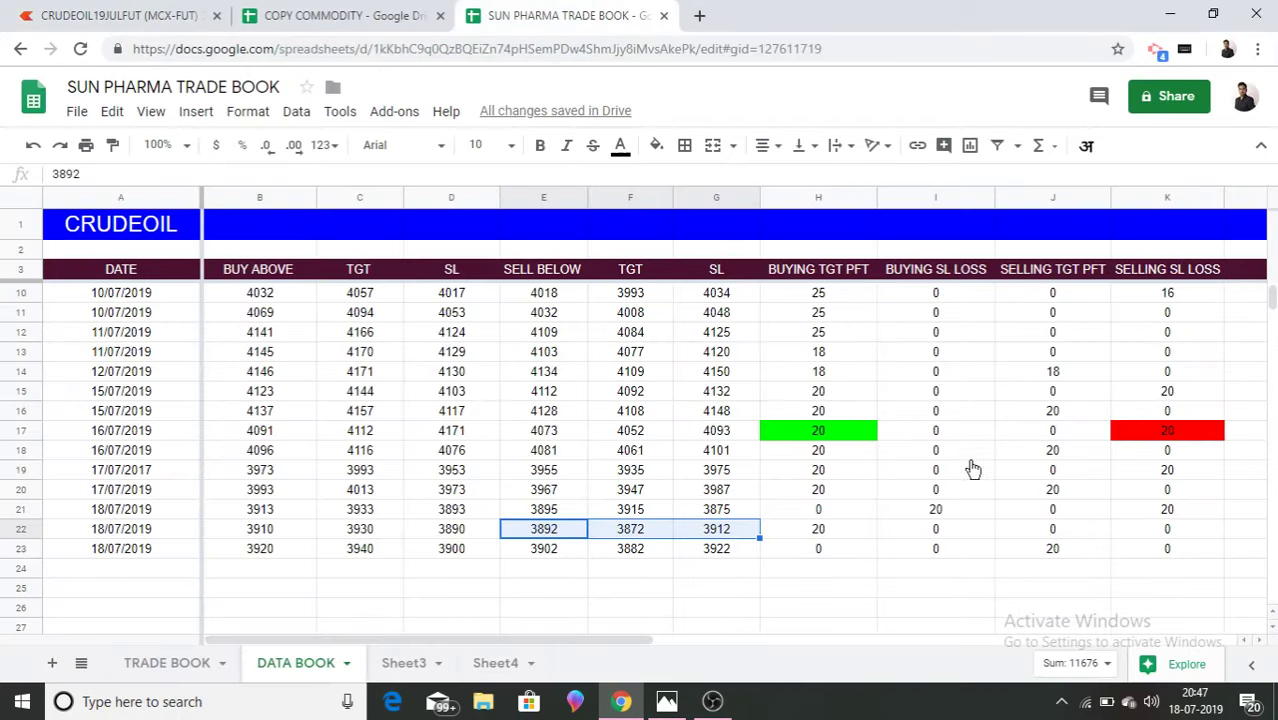
pyautogui.click(1066, 535)
pyautogui.write('20')
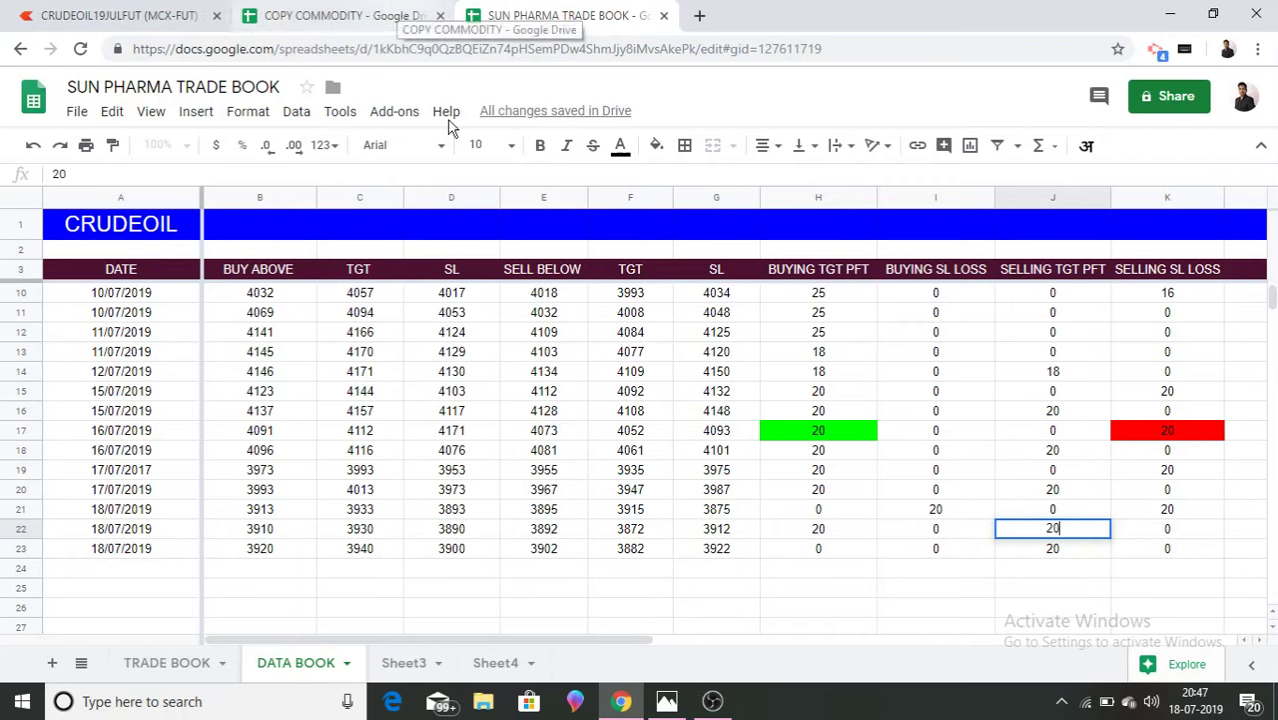
# Go through the saved level screenshots and read the crude oil levels in eveningg levels.png.
pyautogui.click(676, 708)
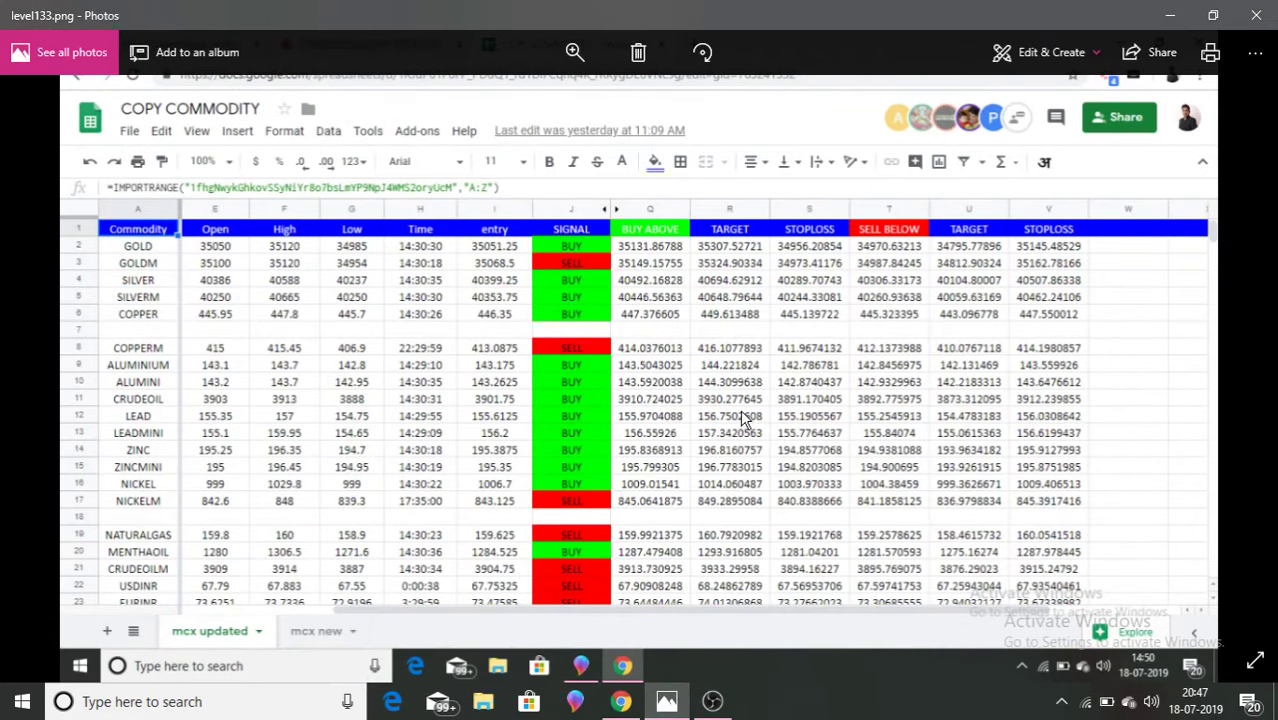
pyautogui.press('Right')
pyautogui.press('Right')
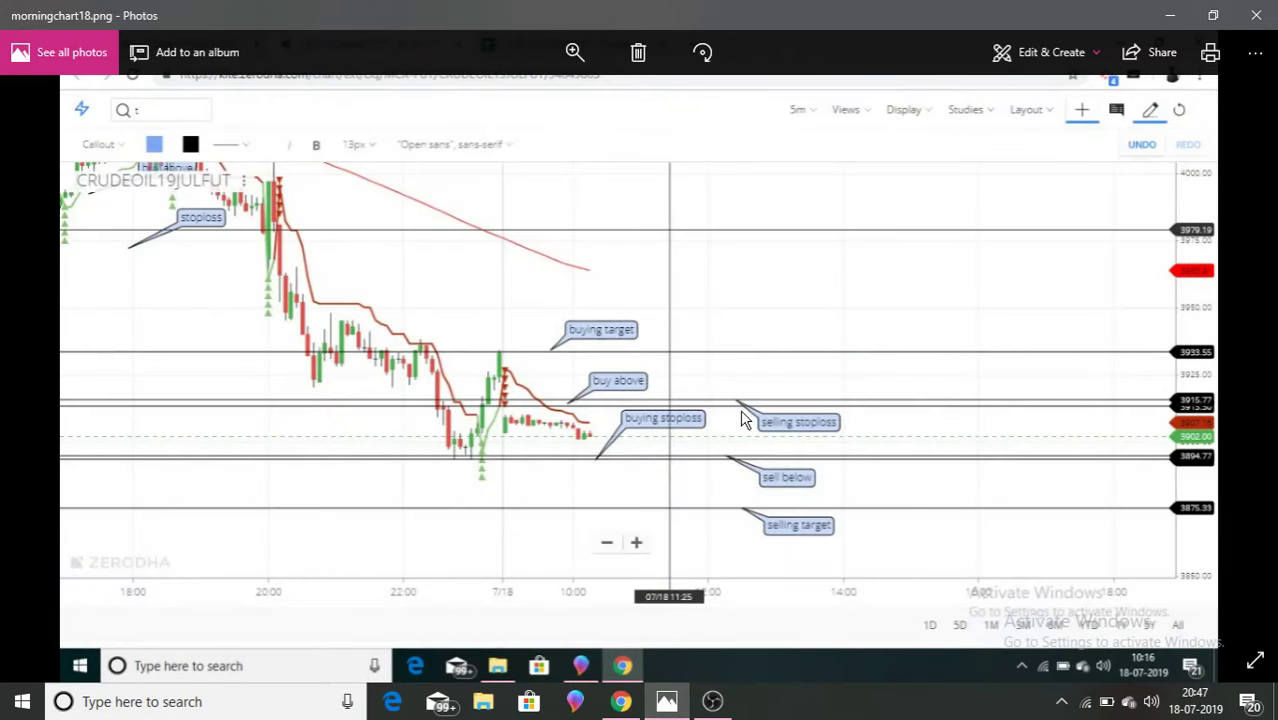
pyautogui.press('Left')
pyautogui.press('Left')
pyautogui.press('Left')
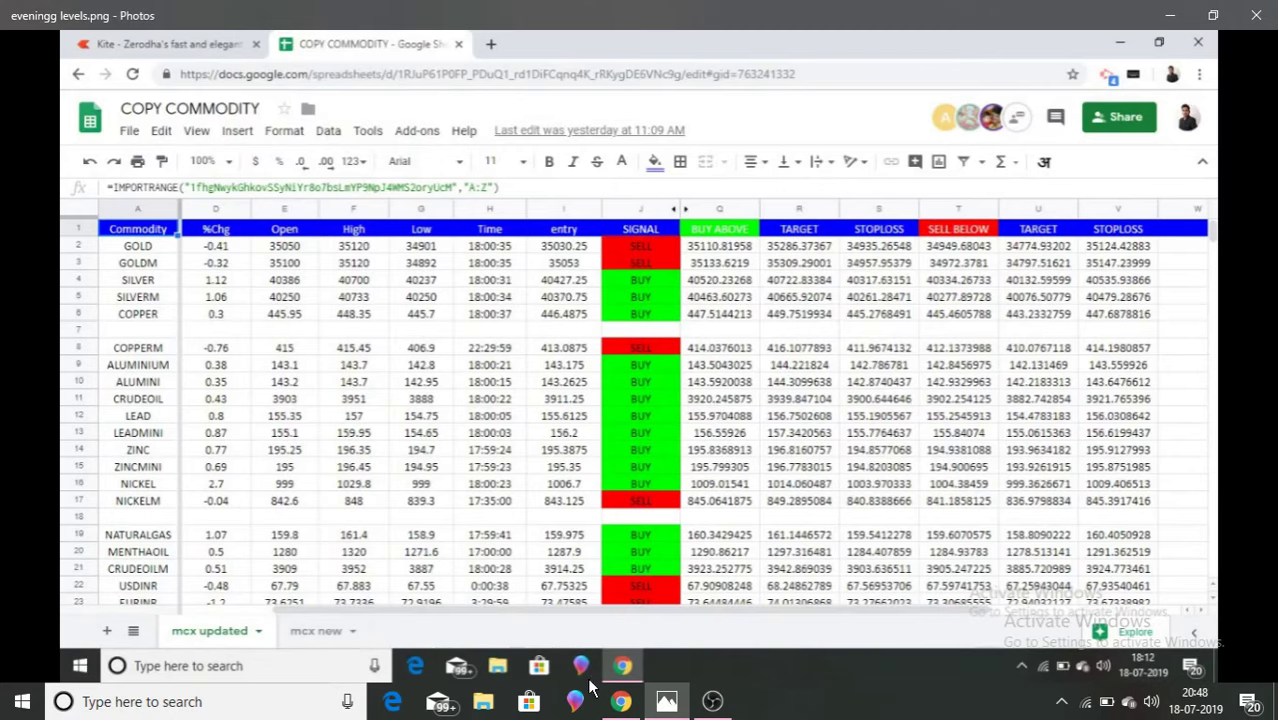
# Return to the CRUDEOIL19JULFUT chart and add a horizontal line at 3921.72 for the evening buy-above level.
pyautogui.click(623, 704)
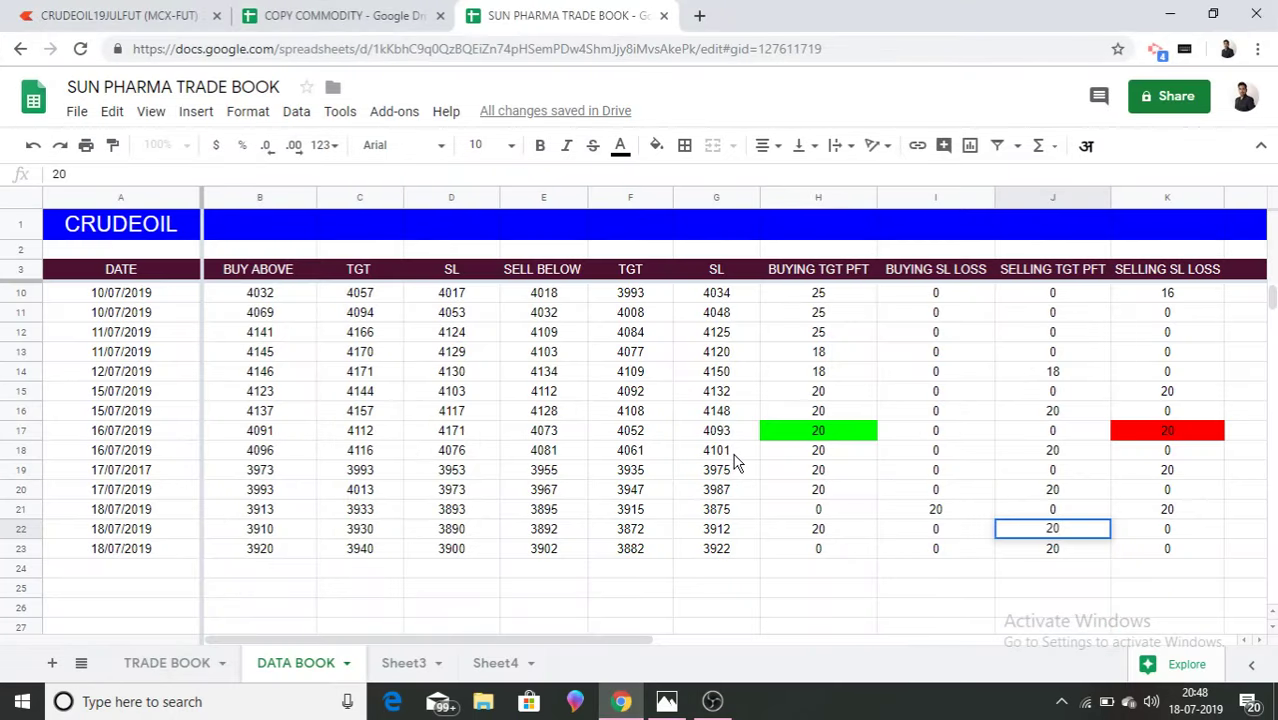
pyautogui.click(300, 14)
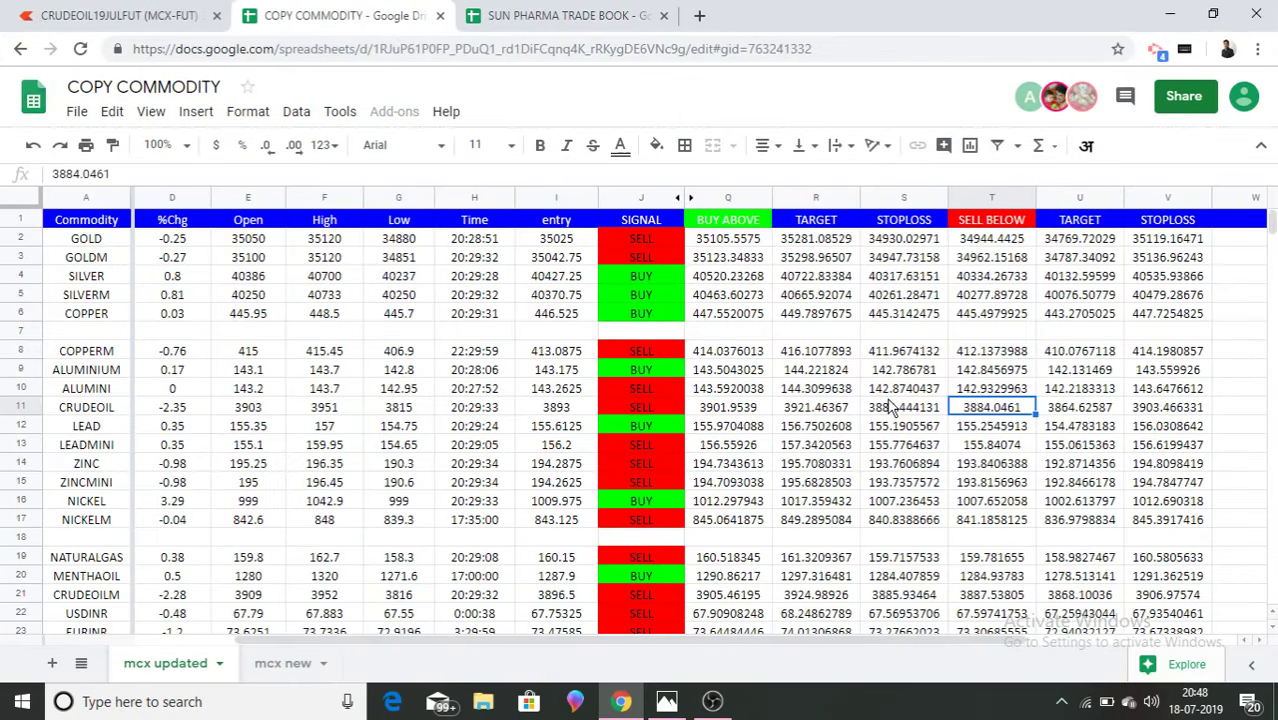
pyautogui.click(122, 14)
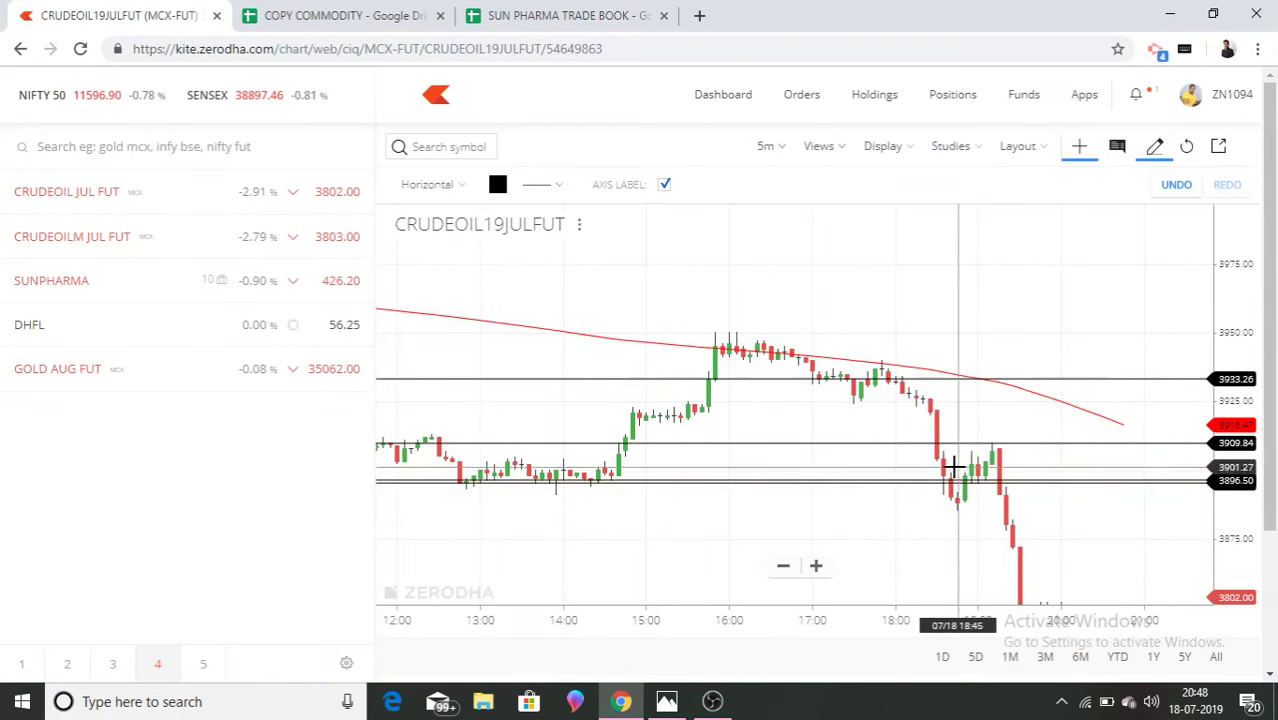
pyautogui.click(924, 401)
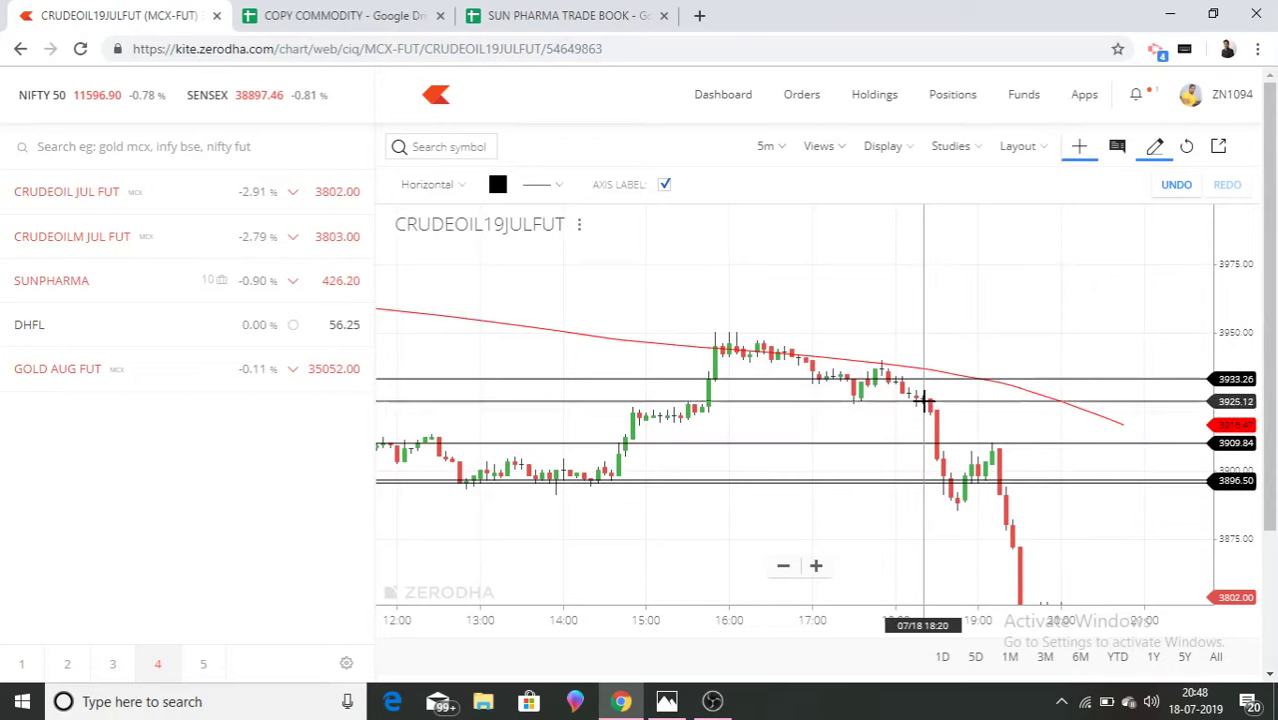
pyautogui.moveTo(950, 401); pyautogui.dragTo(945, 407)
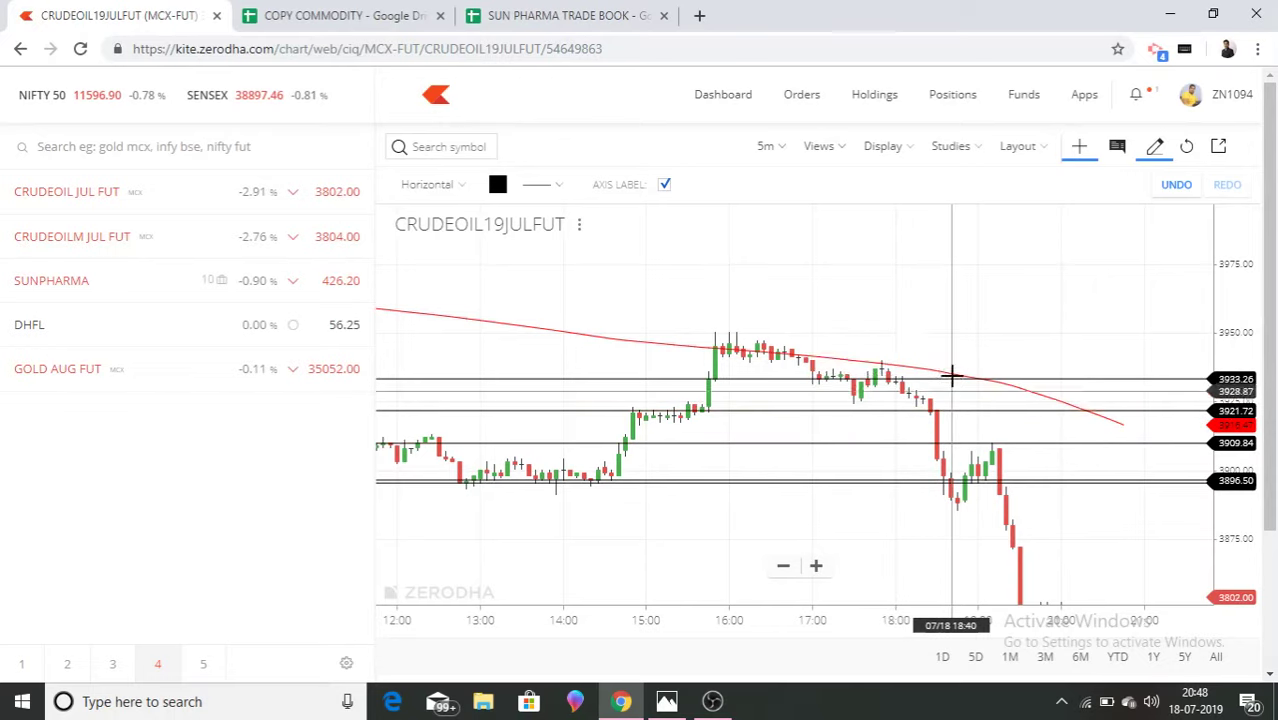
# Delete the previous set's level lines from the chart, and add a horizontal line at 3902.29 for the evening sell-below level.
pyautogui.rightClick(1110, 442)
pyautogui.rightClick(1117, 485)
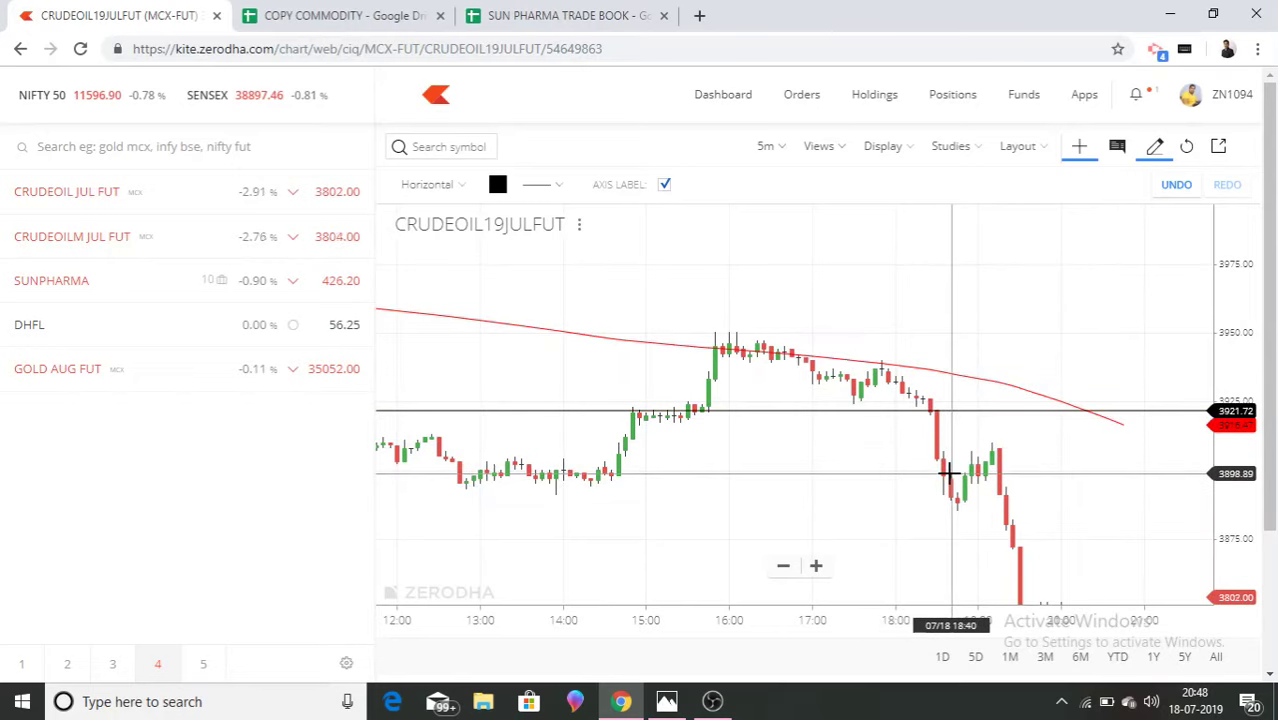
pyautogui.click(950, 464)
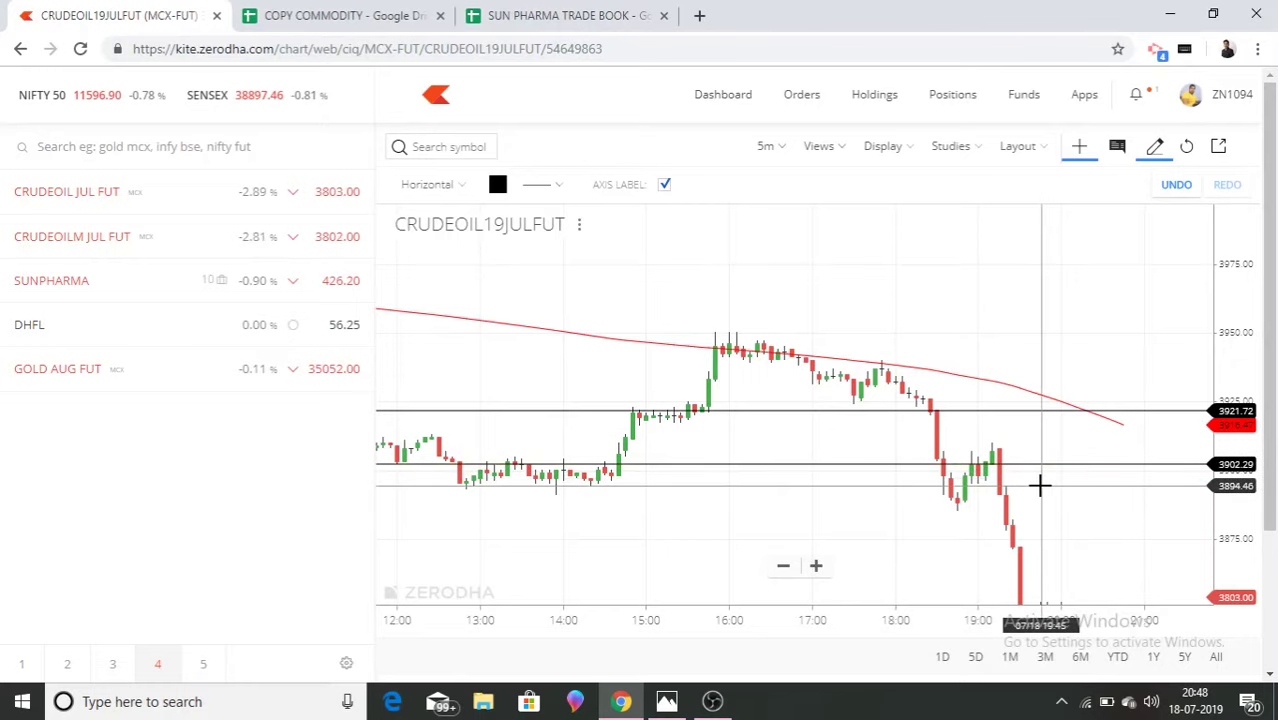
# Check the third 18/07/2019 row in the trade book, and add a horizontal line at 3865.49 beneath the sell-below level on the chart.
pyautogui.click(578, 12)
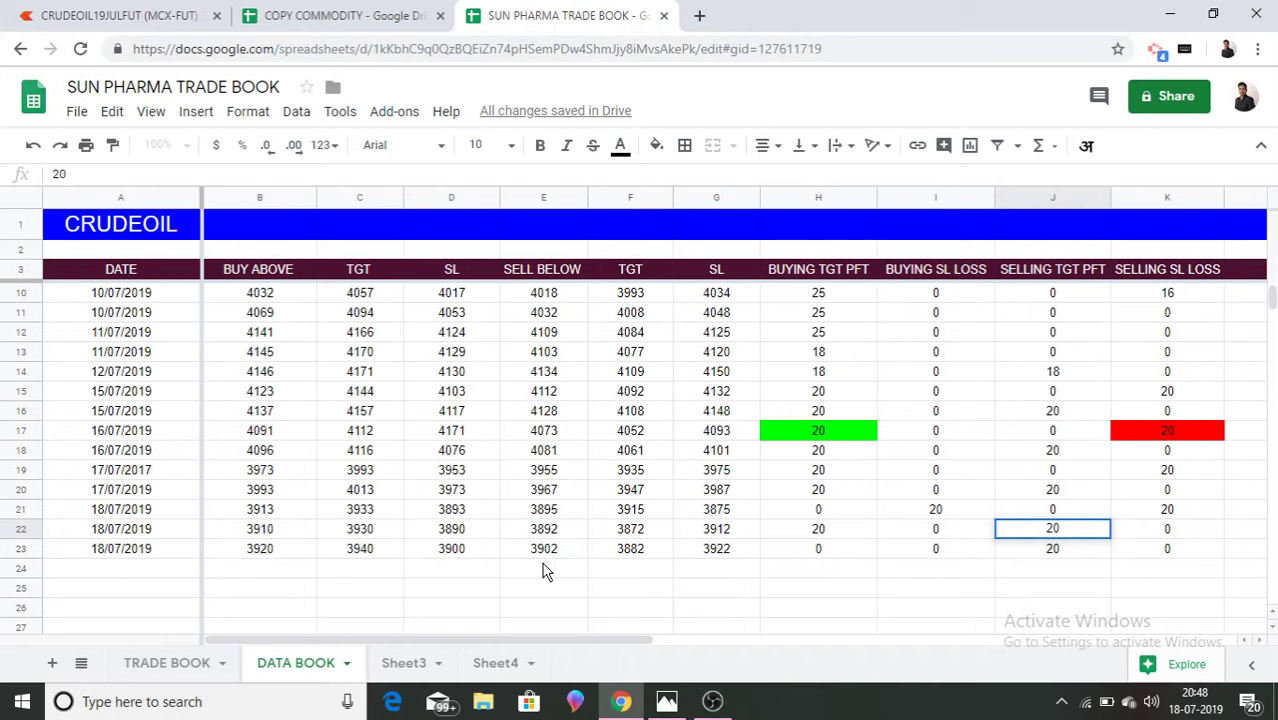
pyautogui.press('Return')
pyautogui.click(133, 12)
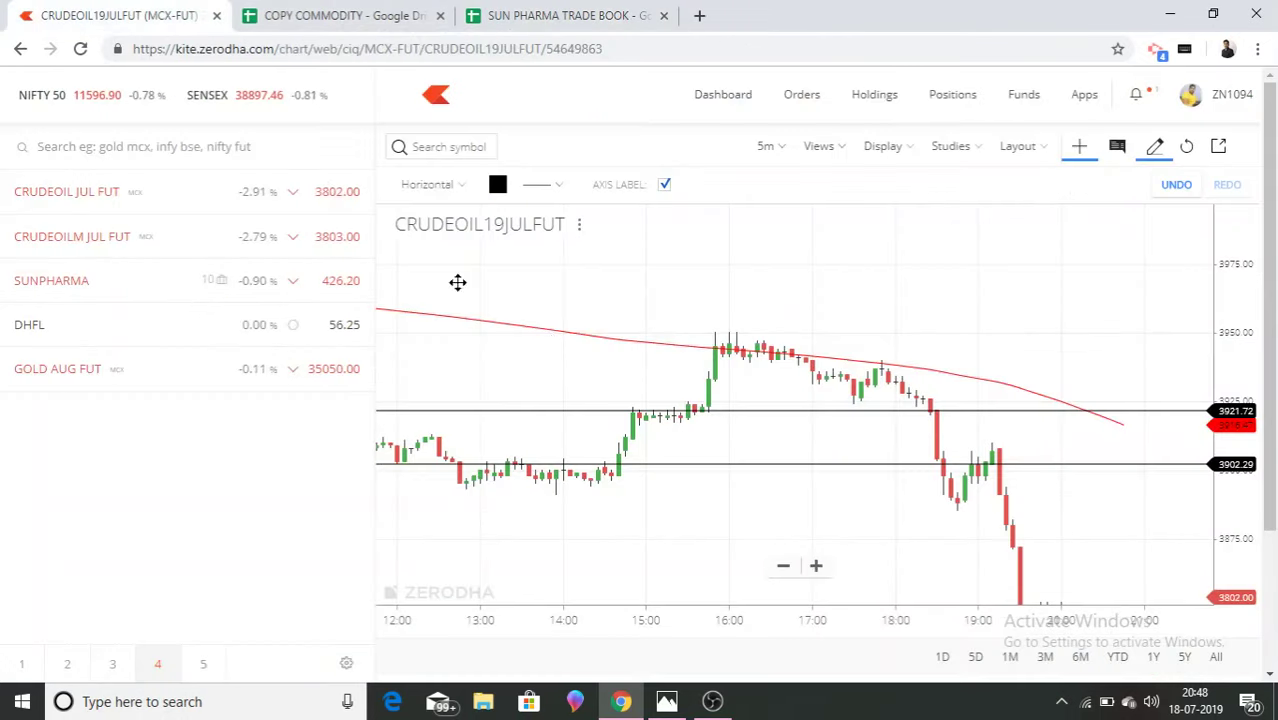
pyautogui.click(1048, 565)
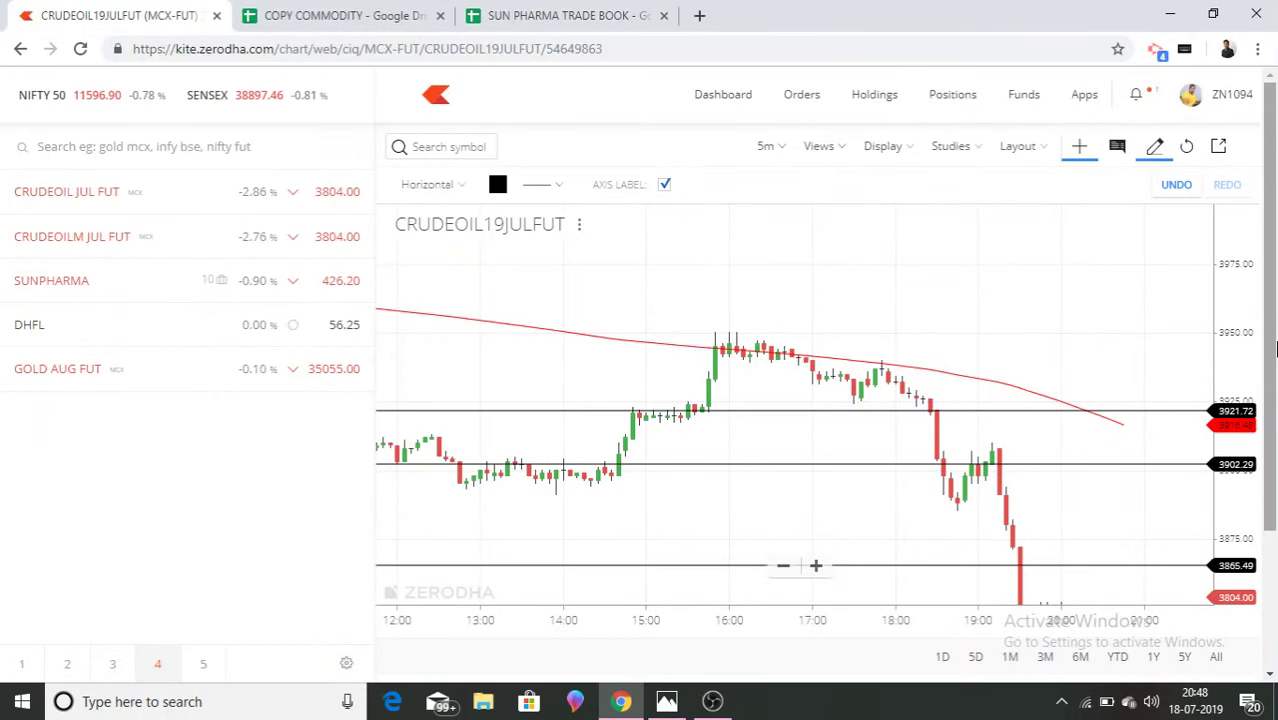
pyautogui.moveTo(930, 333); pyautogui.dragTo(899, 208)
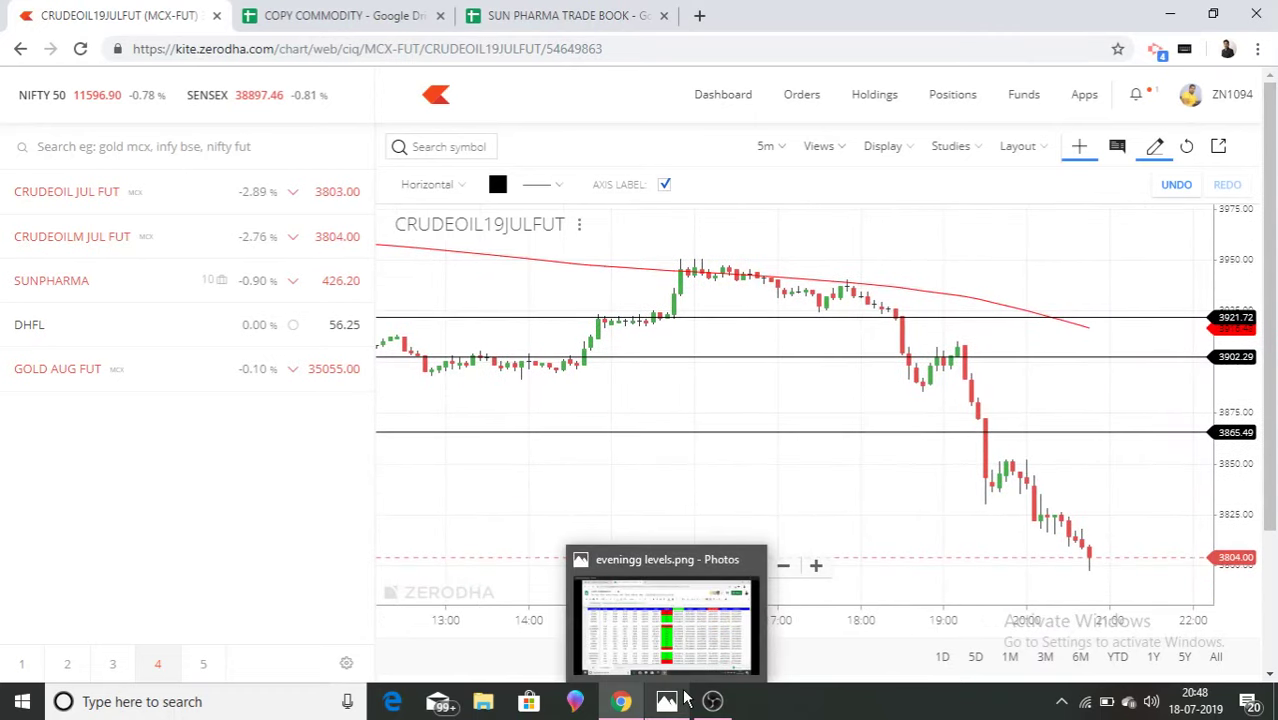
# Review the evening levels screenshot, and select the three 18/07/2019 rows in the trade book to examine their results.
pyautogui.click(665, 682)
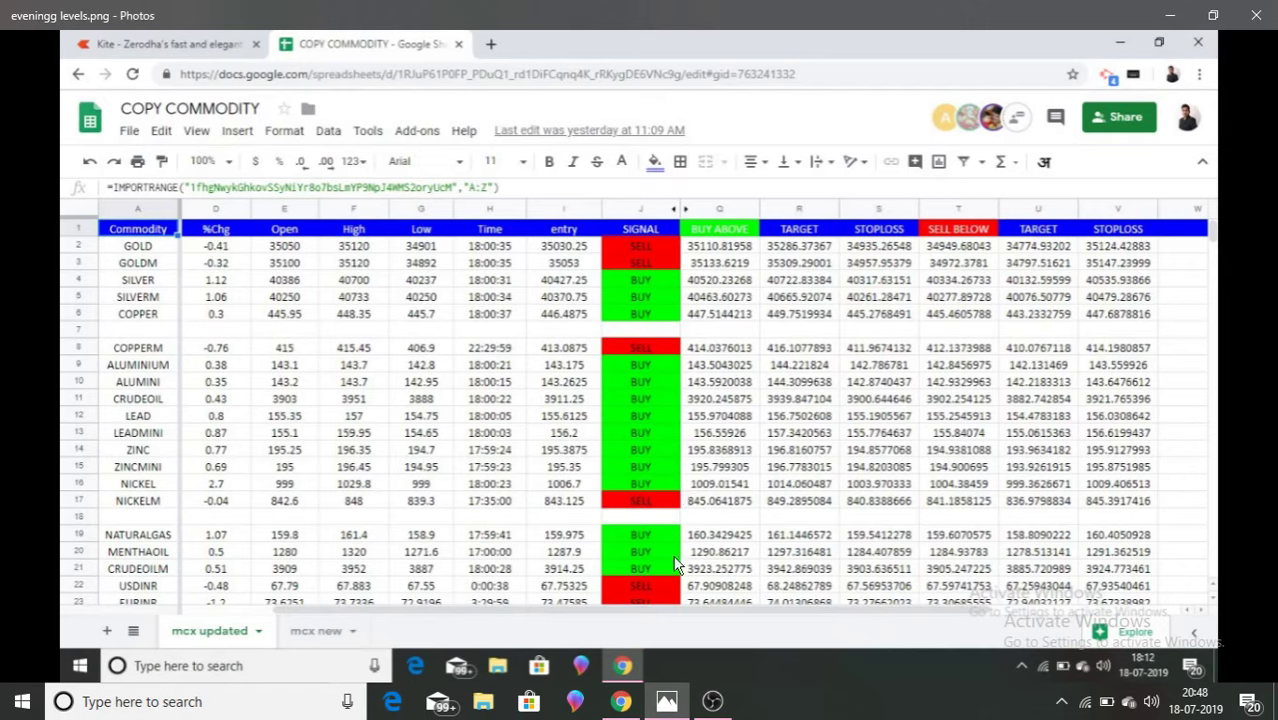
pyautogui.click(624, 703)
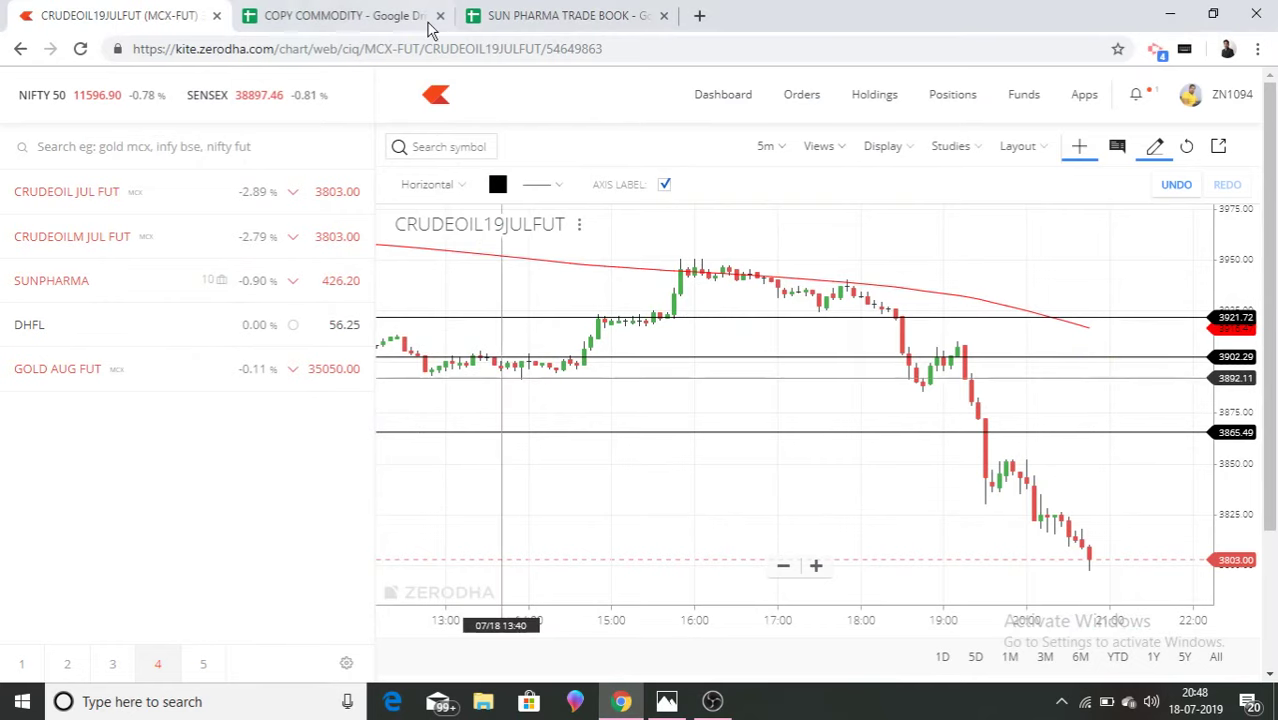
pyautogui.click(575, 12)
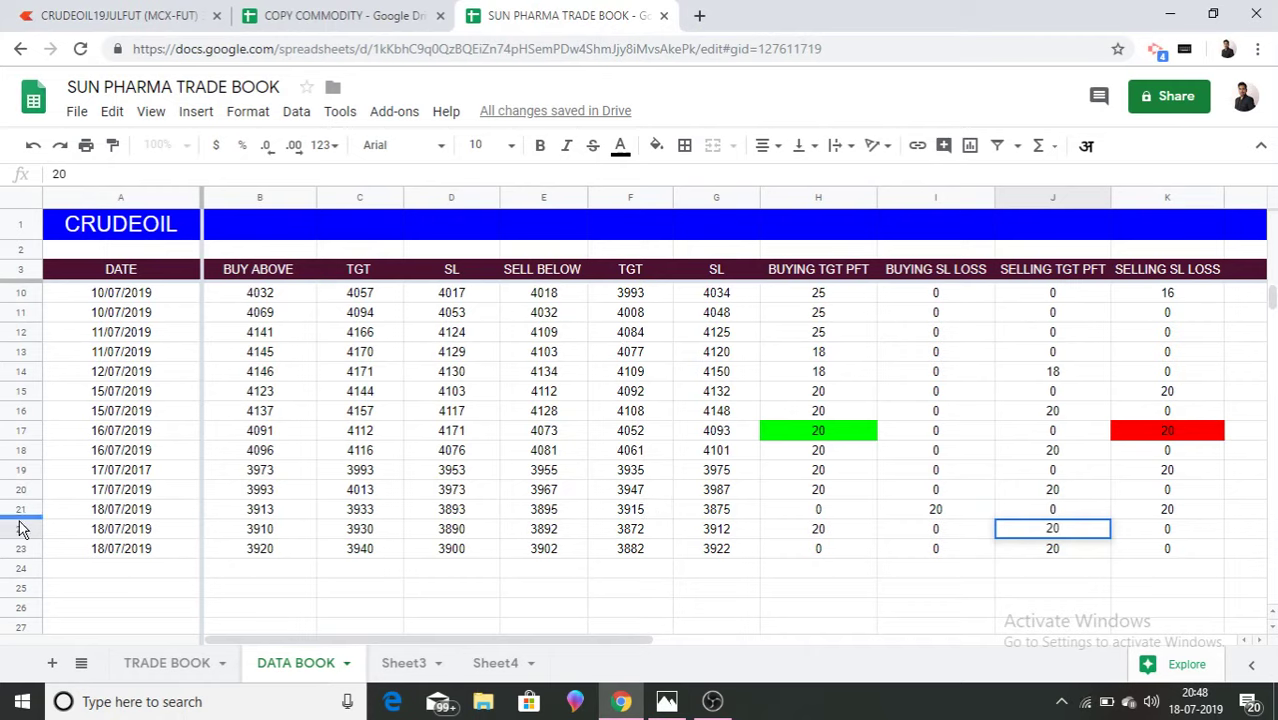
pyautogui.moveTo(26, 514); pyautogui.dragTo(26, 550)
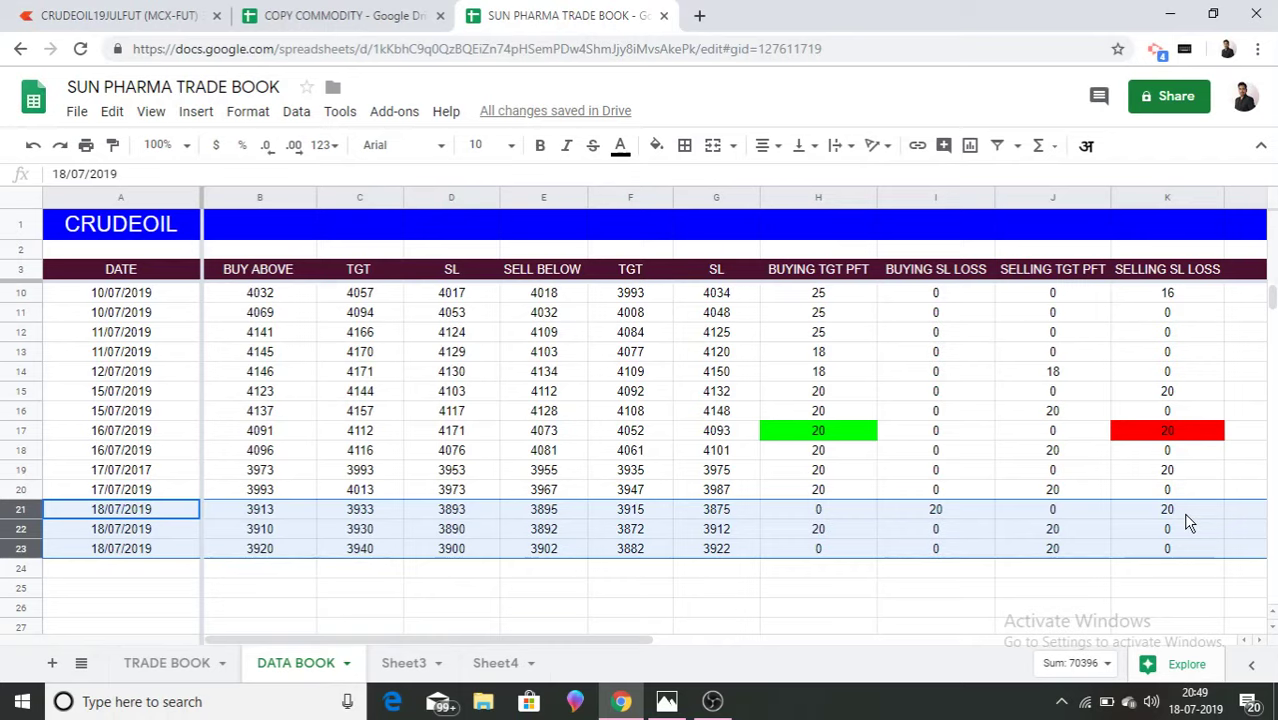
# Enter 20 as the buying SL loss of the third 18/07/2019 row.
pyautogui.click(946, 551)
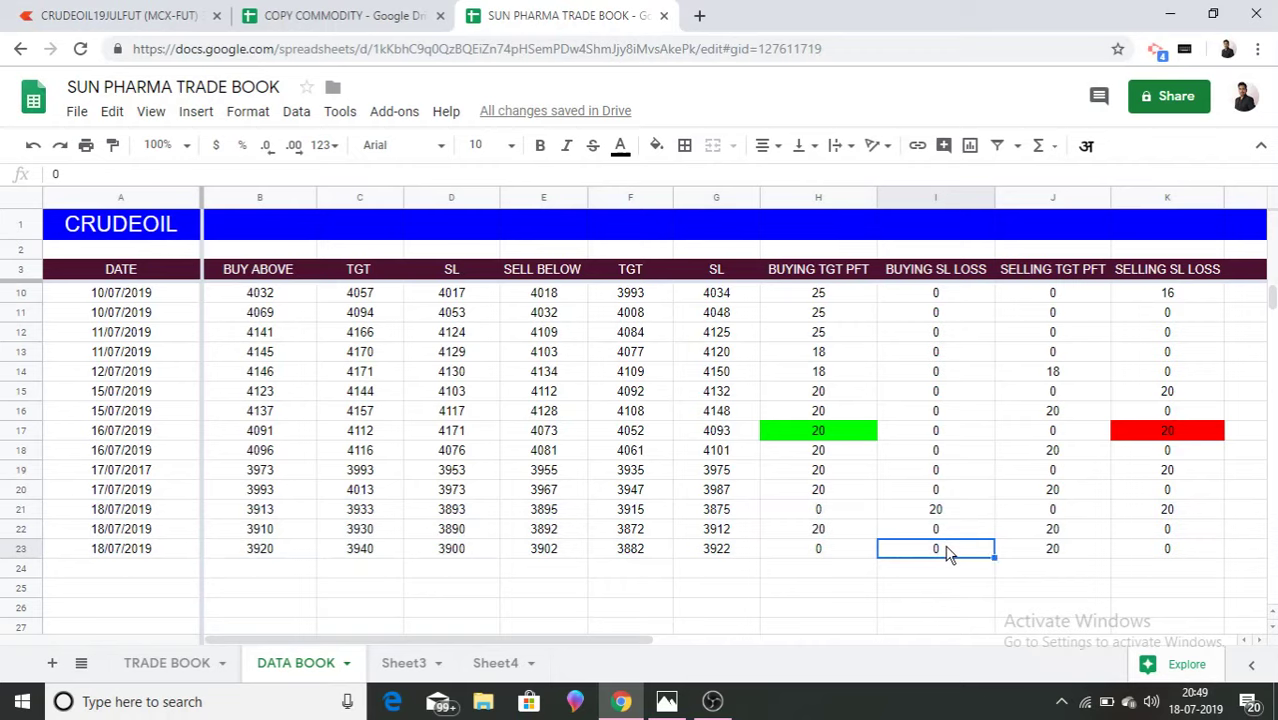
pyautogui.write('20')
pyautogui.click(1021, 597)
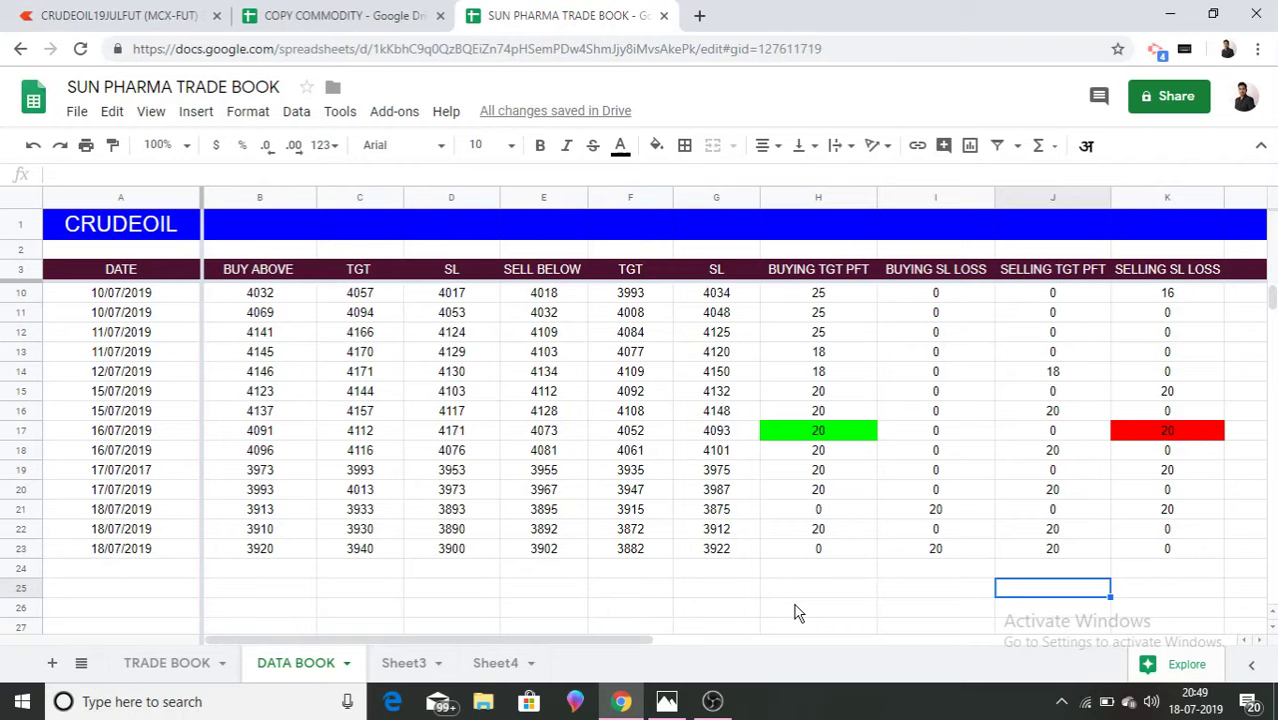
# Add a summary in row 26 from column G onward: 18/07/2019, 6 trade and 0 rs.
pyautogui.click(728, 597)
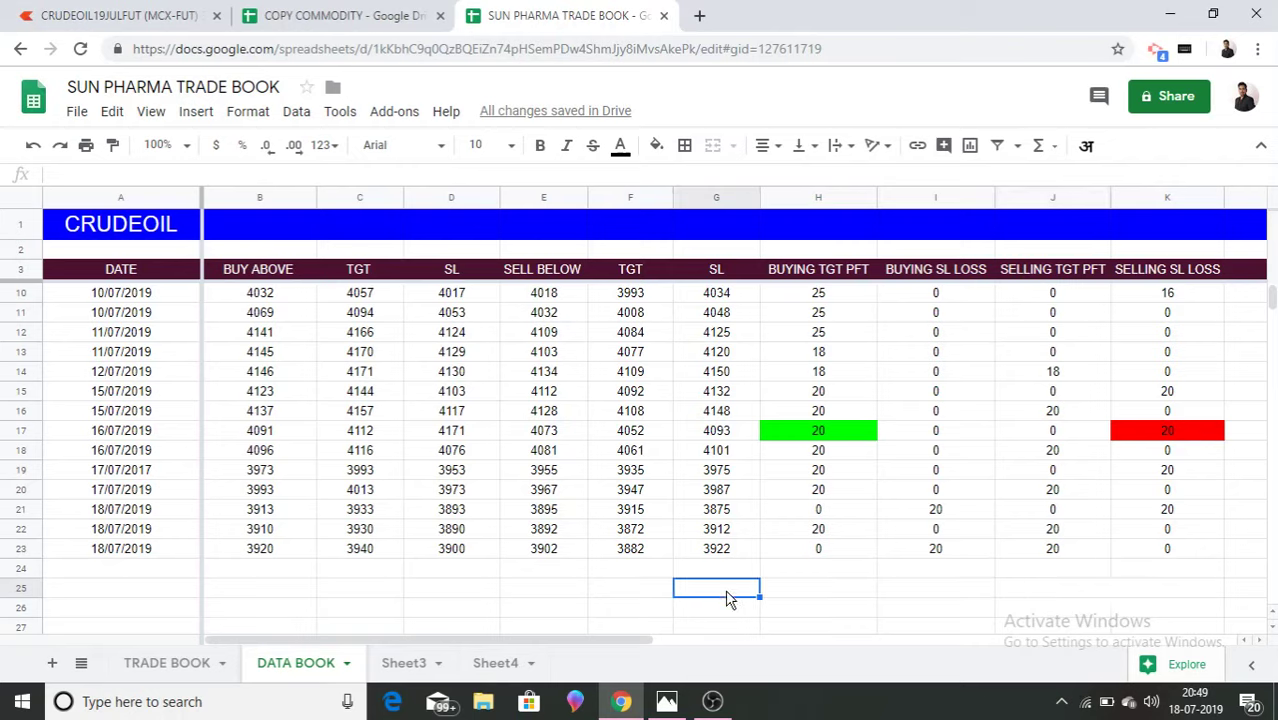
pyautogui.press('Down')
pyautogui.write('1')
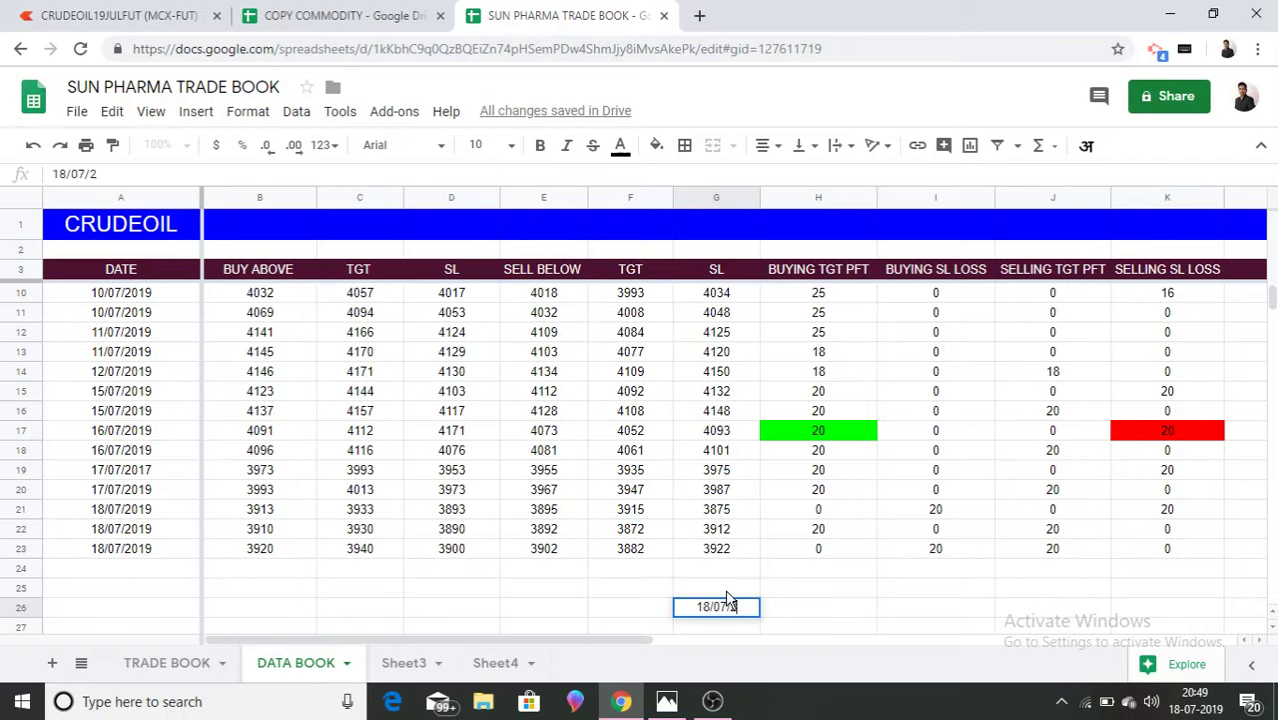
pyautogui.press('Tab')
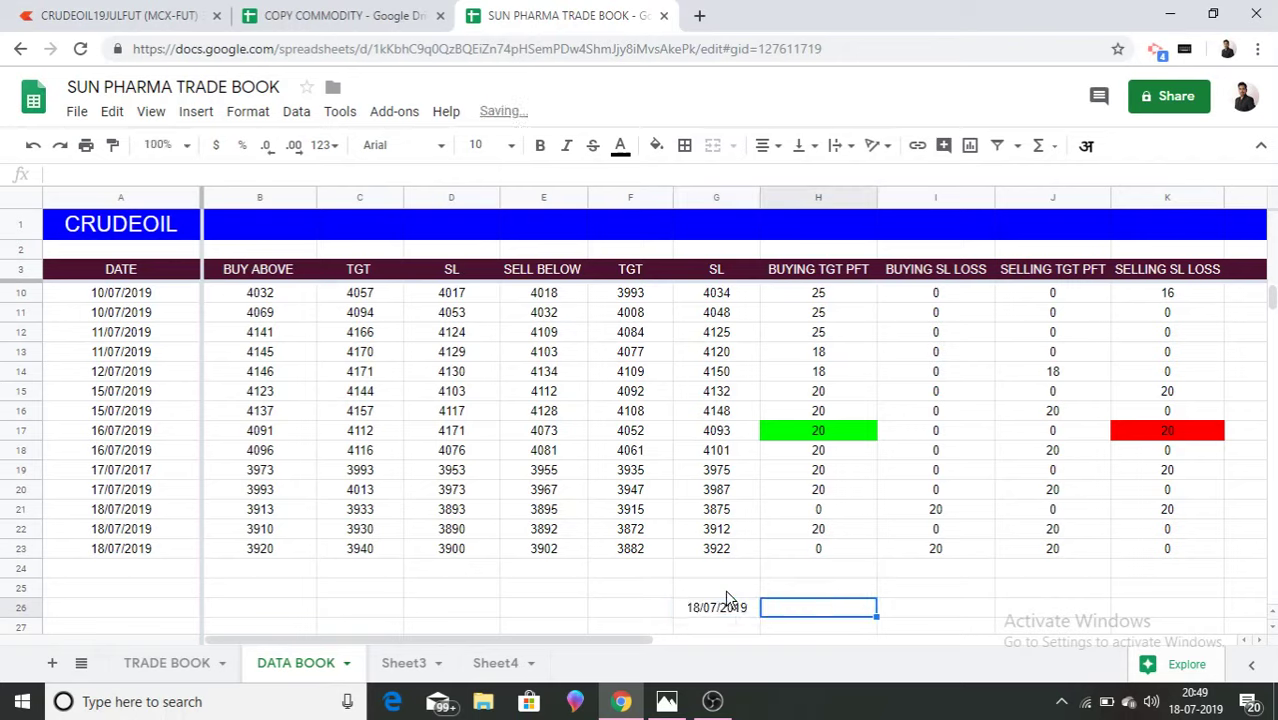
pyautogui.write('6 trade')
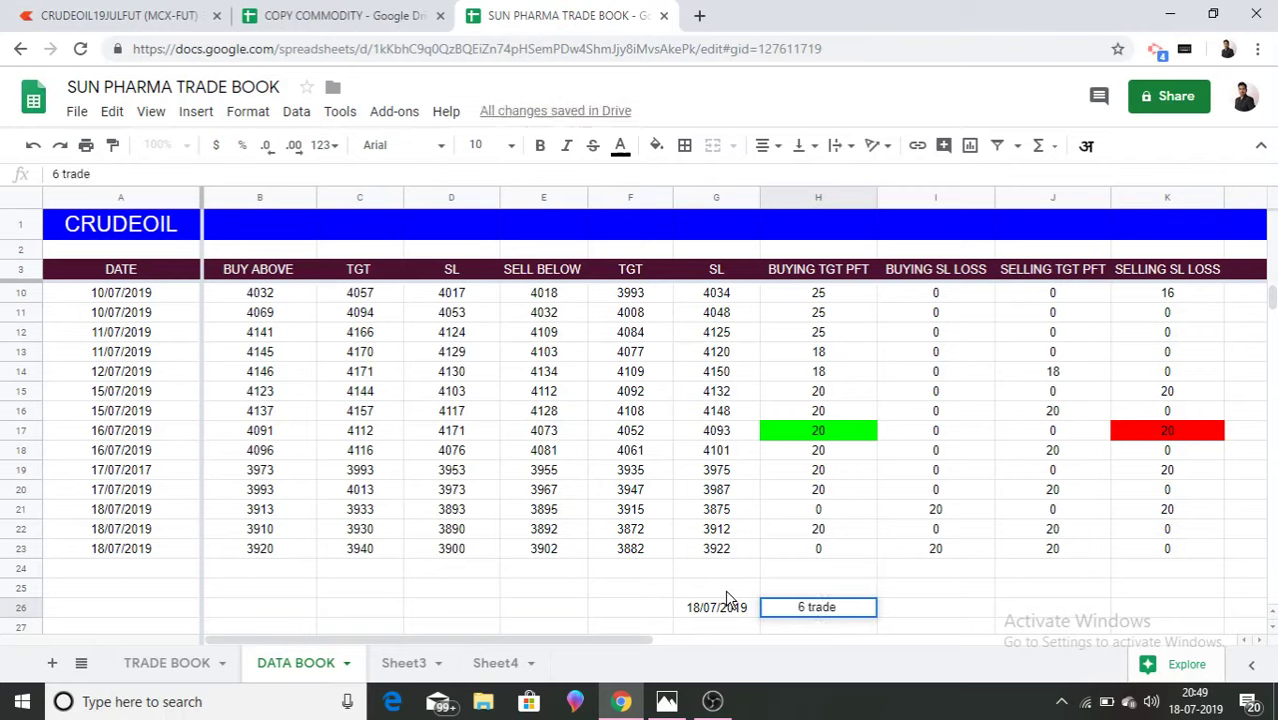
pyautogui.press('Tab')
pyautogui.write('0')
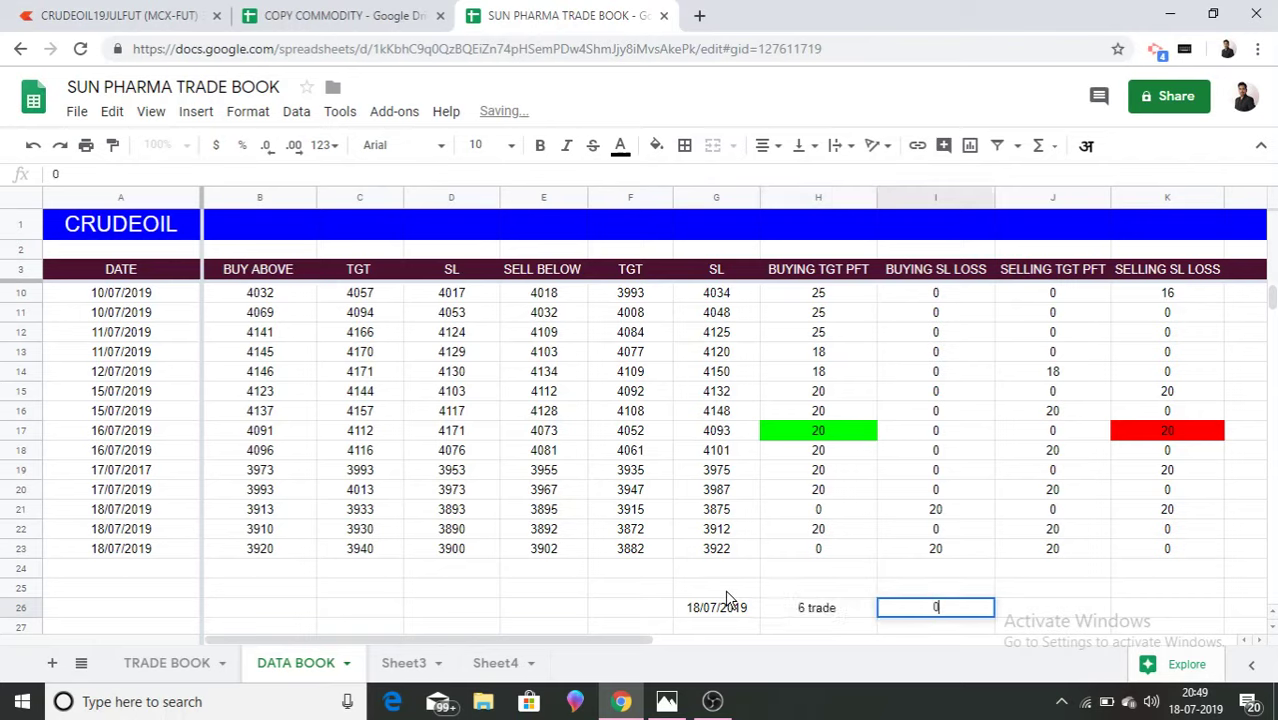
pyautogui.write(' rs')
pyautogui.press('Return')
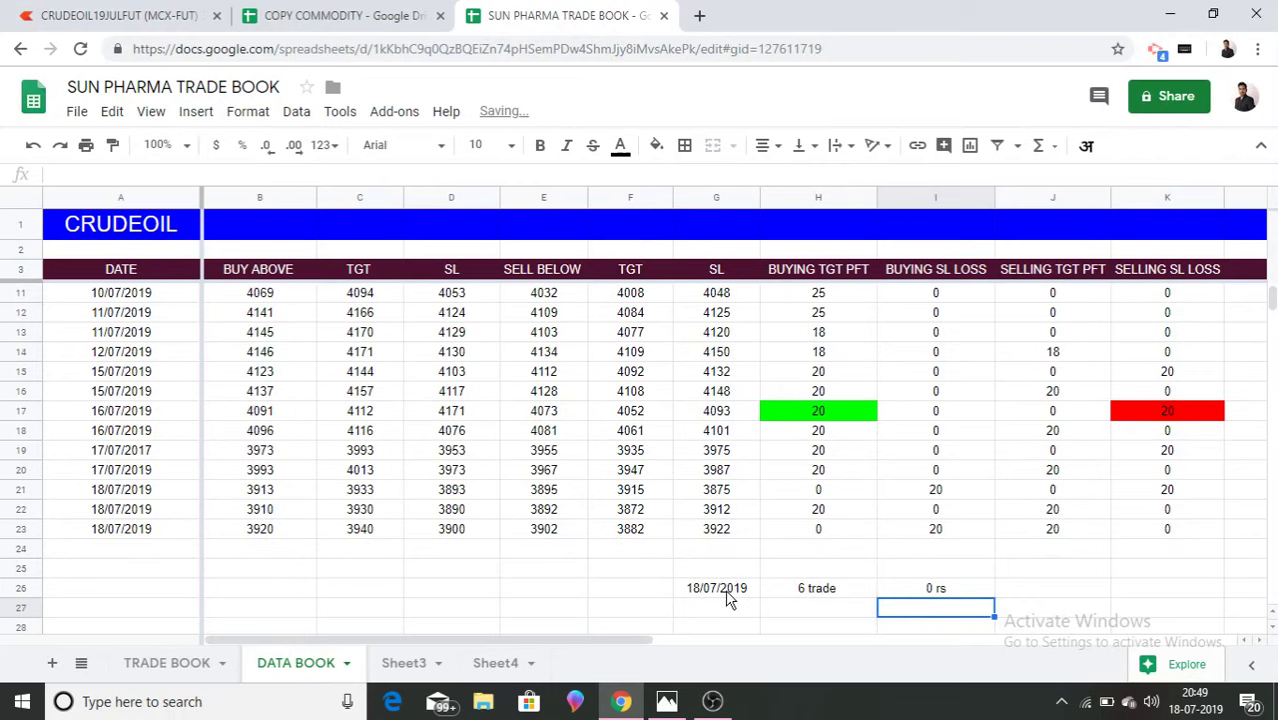
# Clear the contents of summary row 26, and view the earliest crude oil records.
pyautogui.click(22, 588)
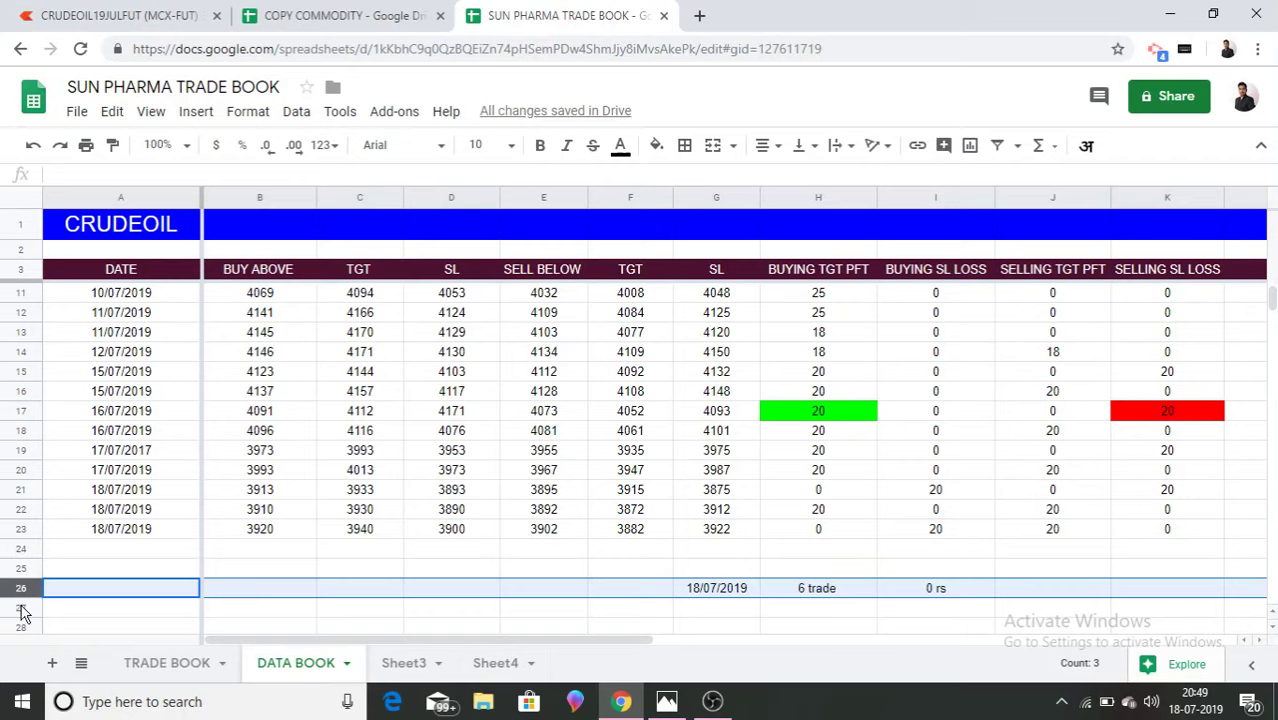
pyautogui.press('Delete')
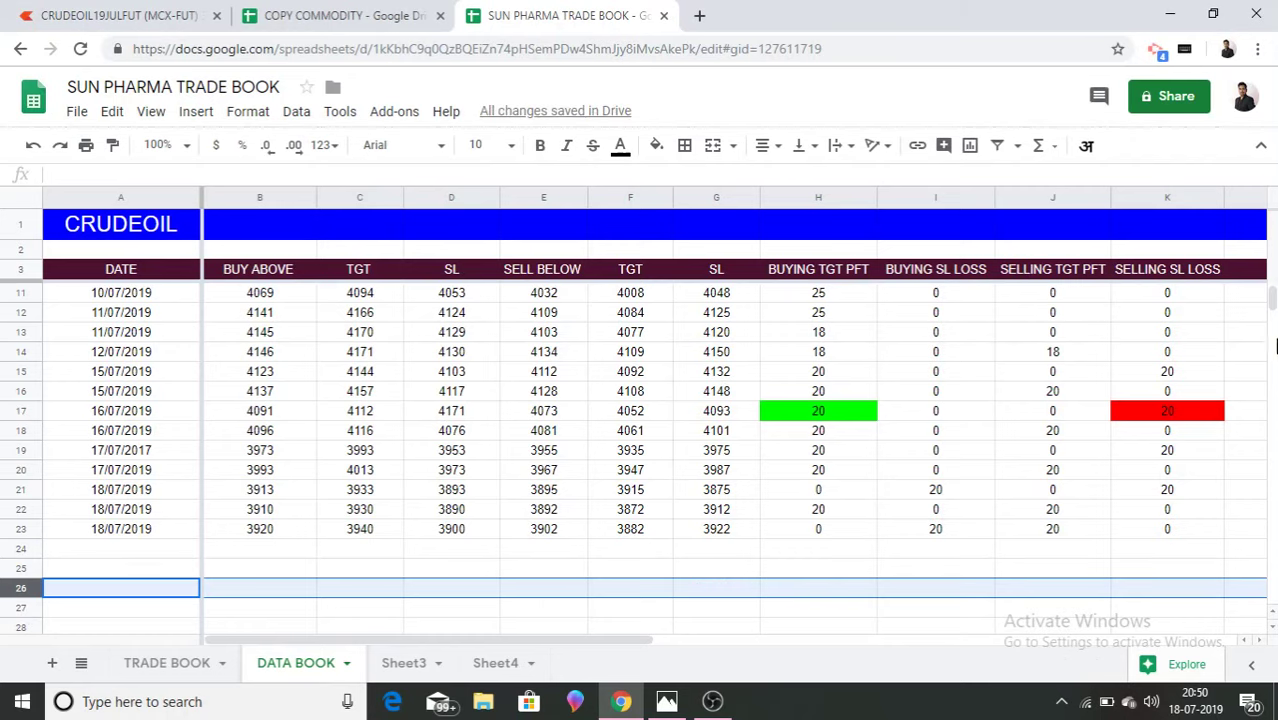
pyautogui.moveTo(1272, 298); pyautogui.dragTo(1272, 280)
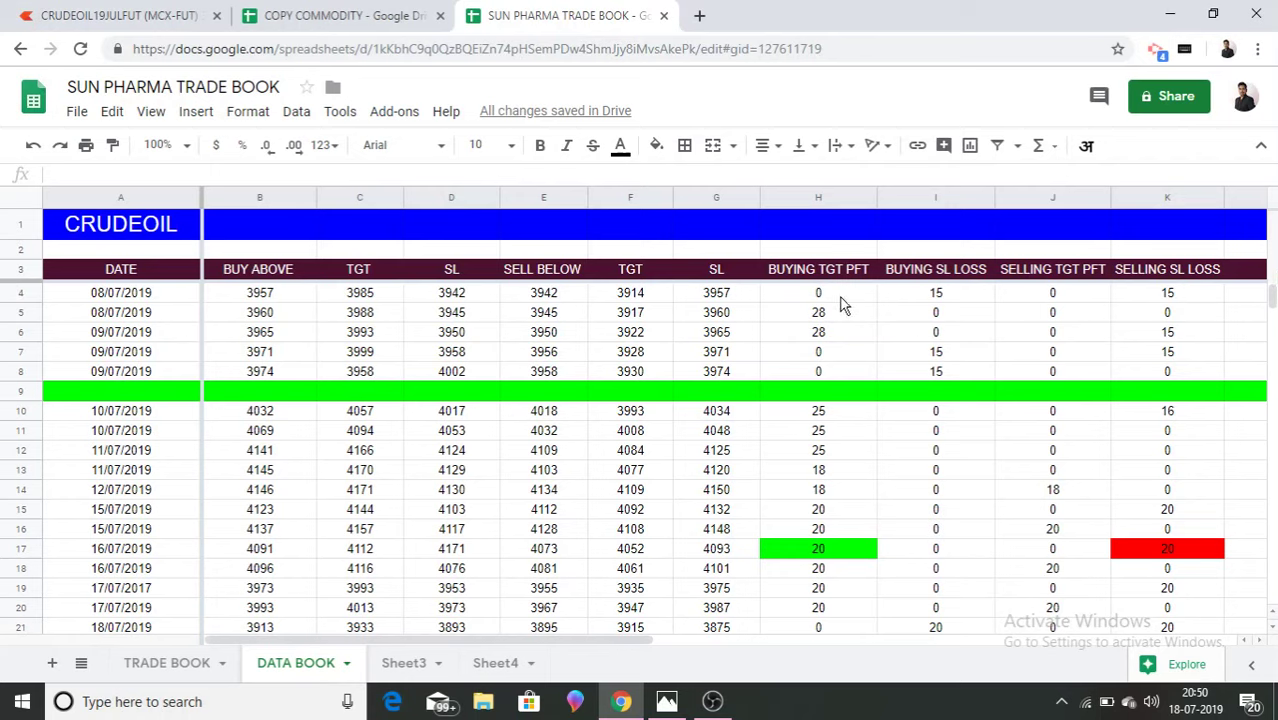
# Sum the buying target profit and buying SL loss columns, and enter 307 in H26 and 85 in I26.
pyautogui.moveTo(843, 300); pyautogui.dragTo(832, 340)
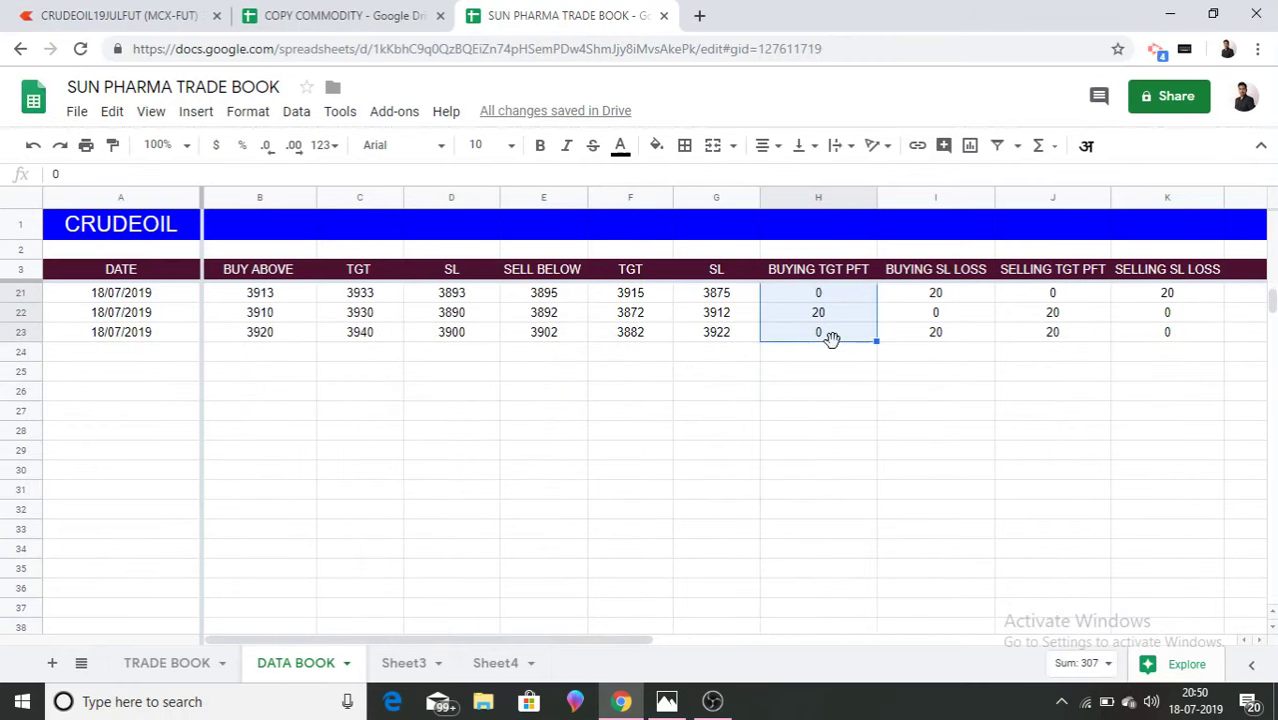
pyautogui.click(809, 396)
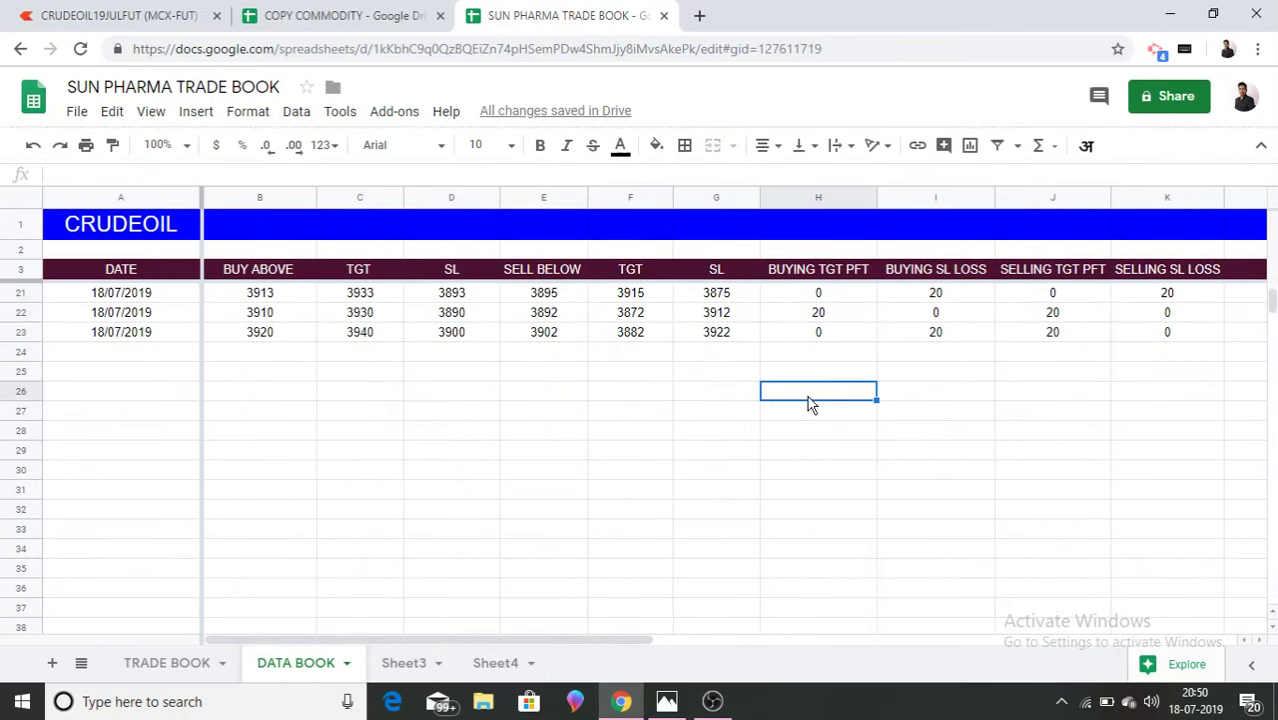
pyautogui.write('307')
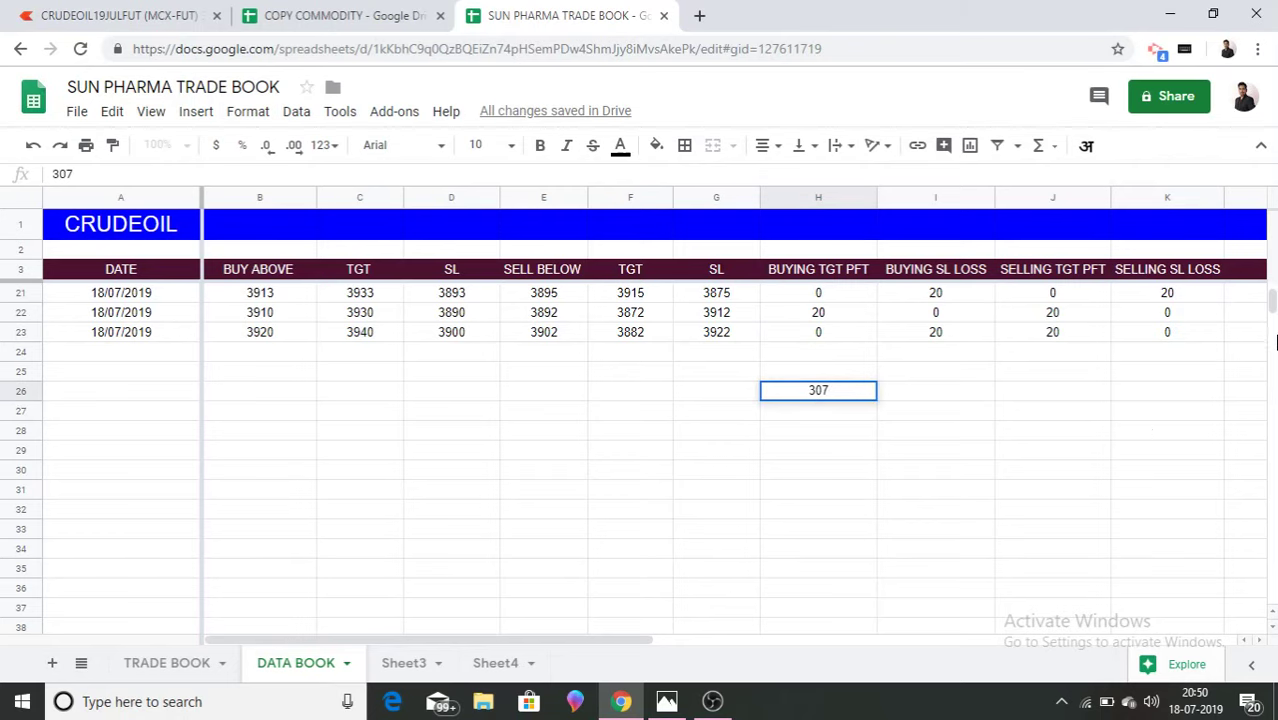
pyautogui.moveTo(1272, 301); pyautogui.dragTo(1272, 296)
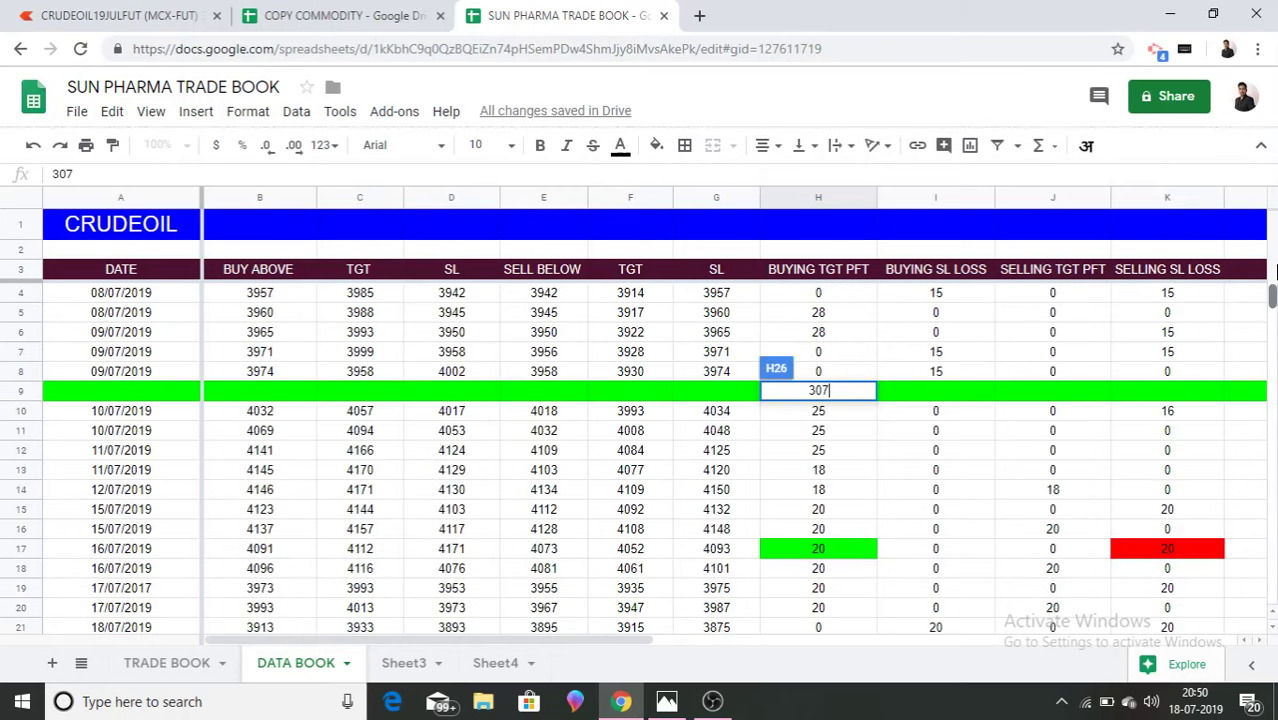
pyautogui.moveTo(965, 295); pyautogui.dragTo(950, 415)
pyautogui.click(952, 475)
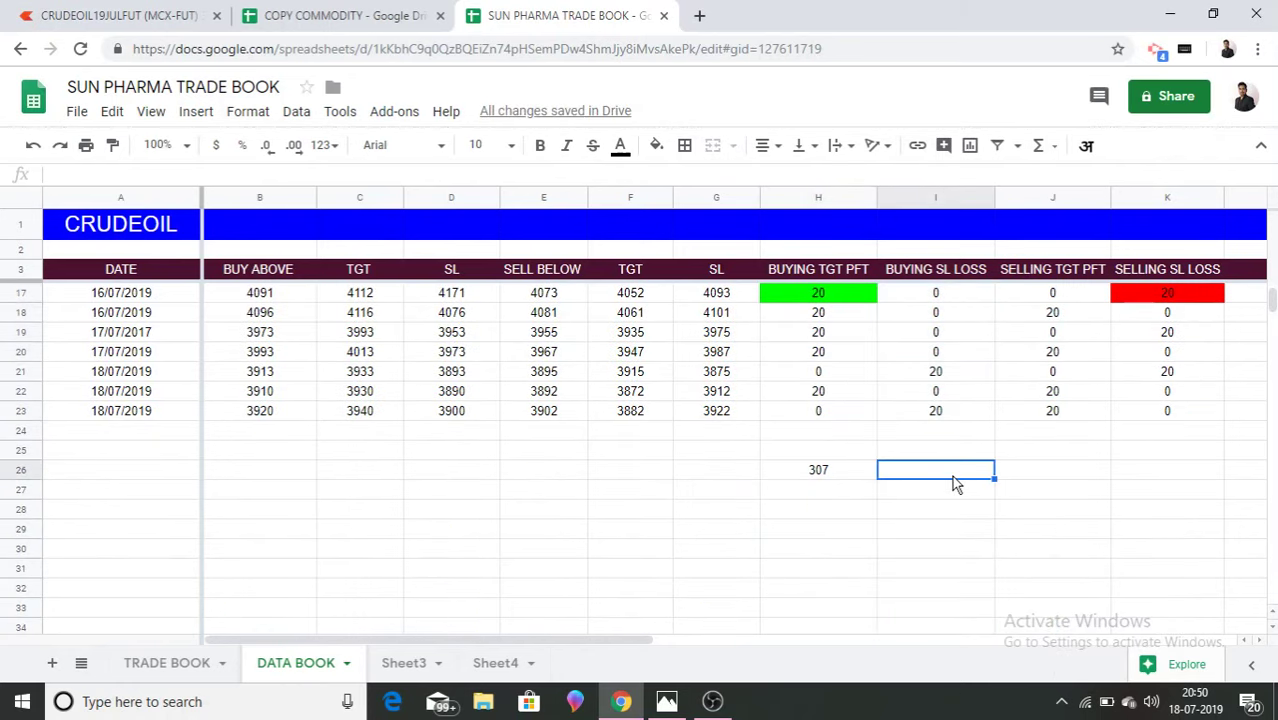
pyautogui.write('85')
pyautogui.press('Tab')
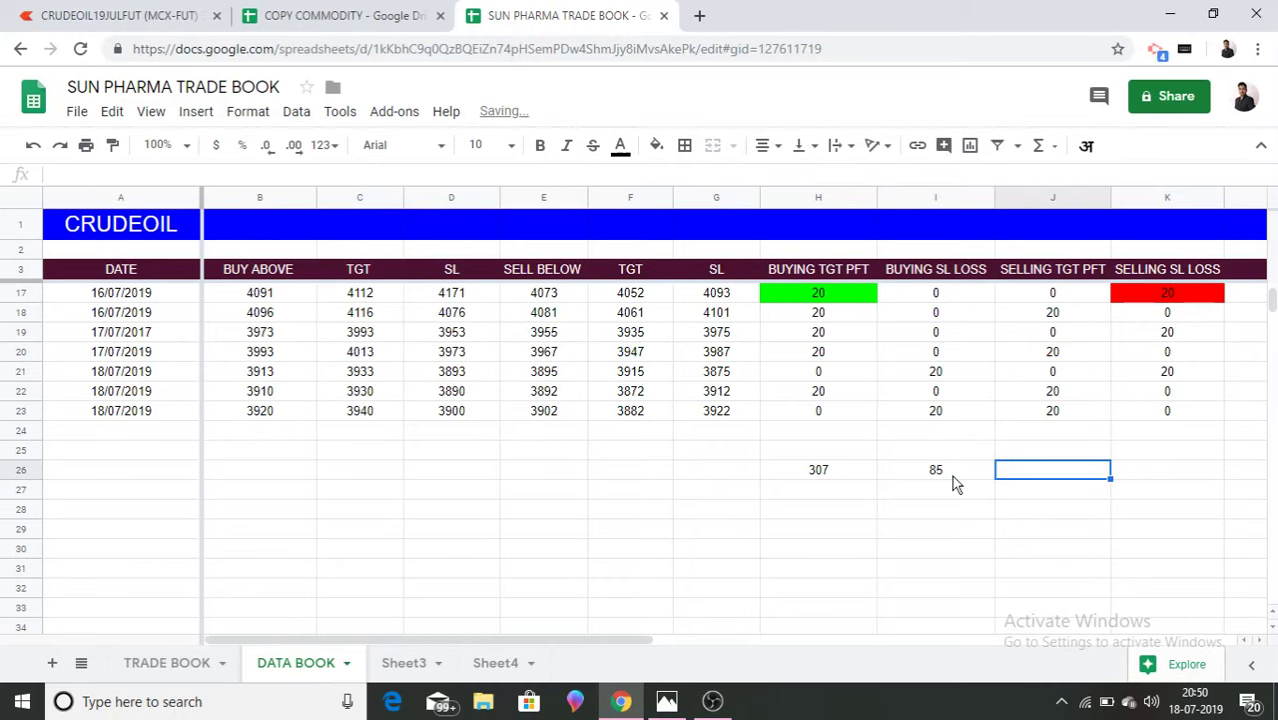
# Sum the selling target profit and selling SL loss columns, and enter 118 in J26 and 141 in K26.
pyautogui.scroll(3, 1270, 300)
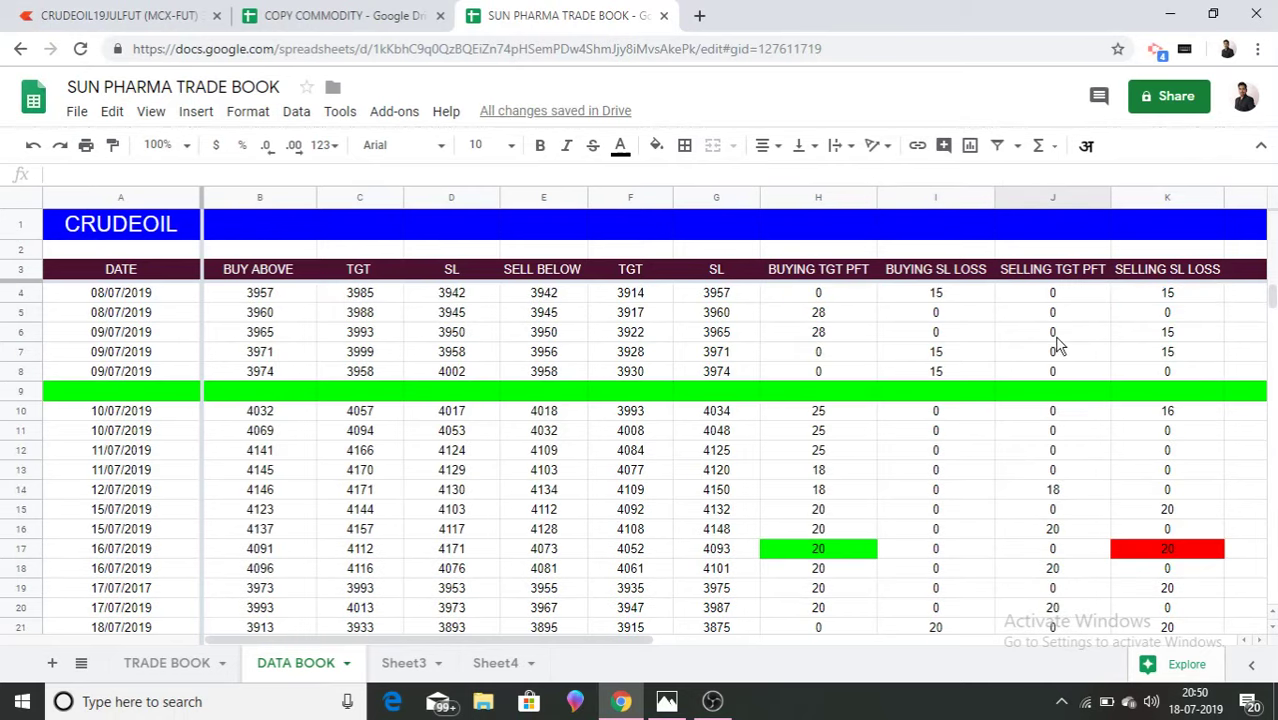
pyautogui.moveTo(1070, 300); pyautogui.dragTo(1070, 523)
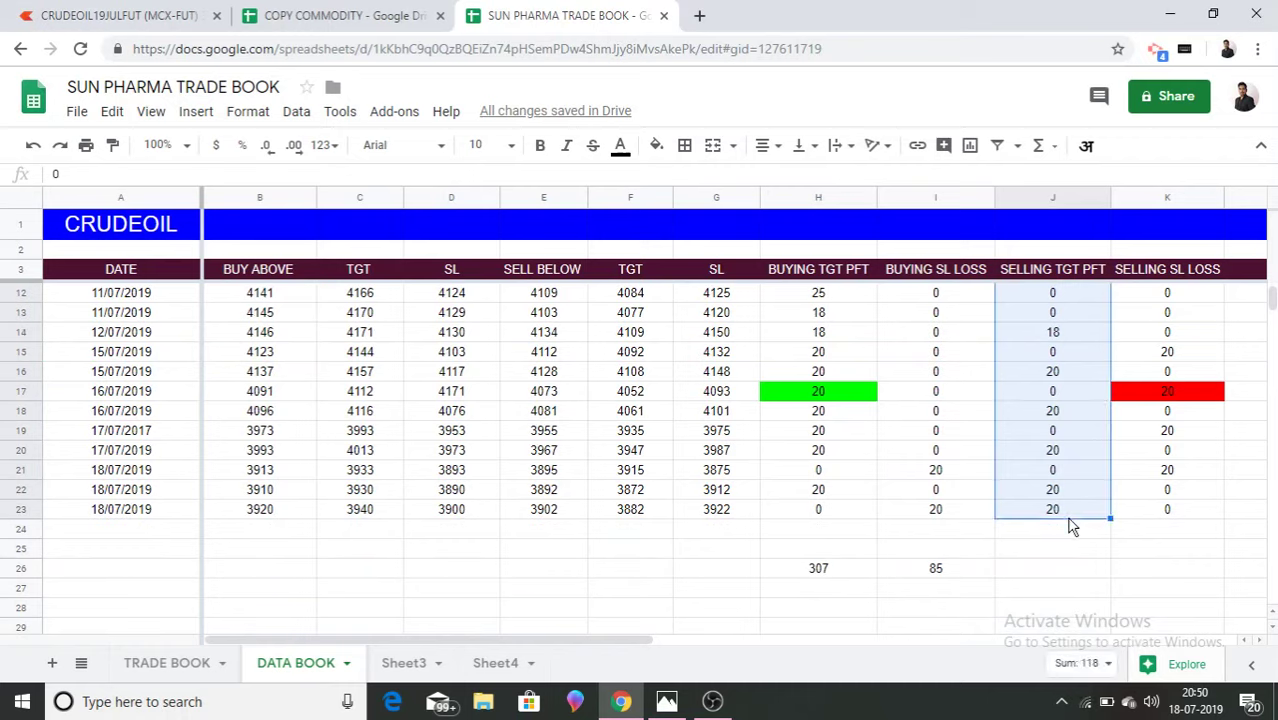
pyautogui.click(1046, 568)
pyautogui.write('118')
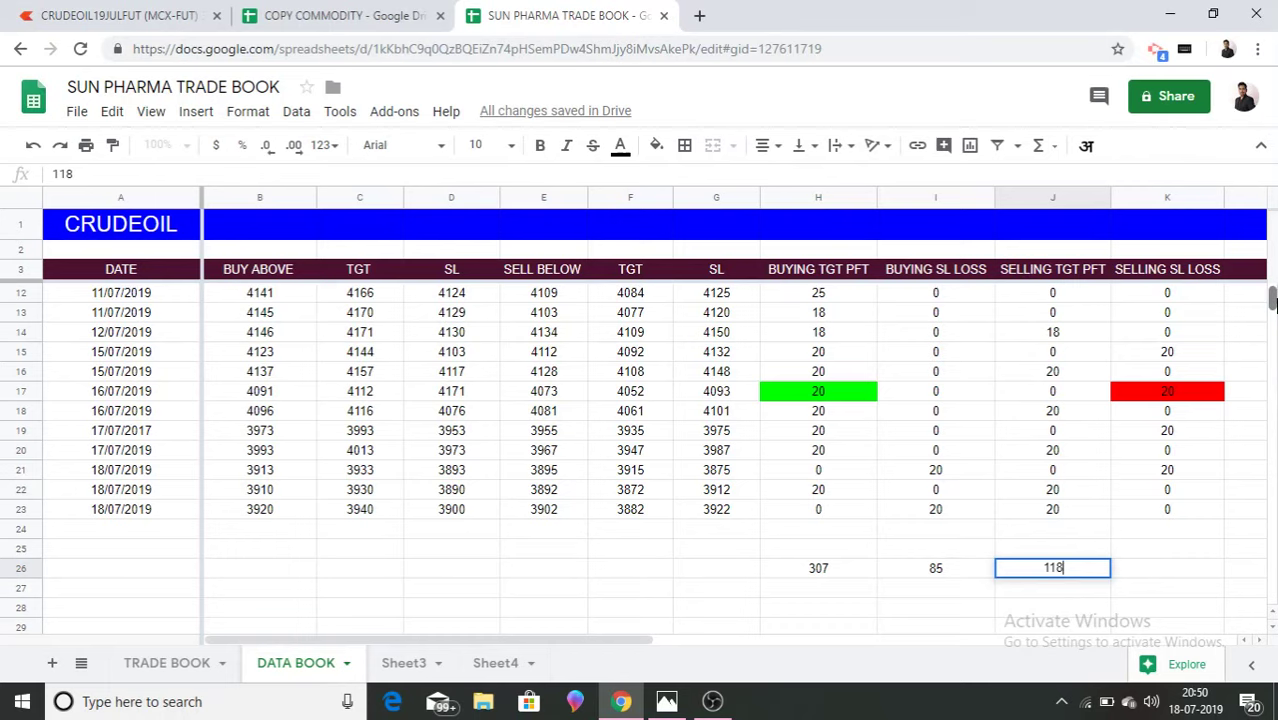
pyautogui.scroll(3, 1272, 300)
pyautogui.moveTo(1186, 298); pyautogui.dragTo(1181, 447)
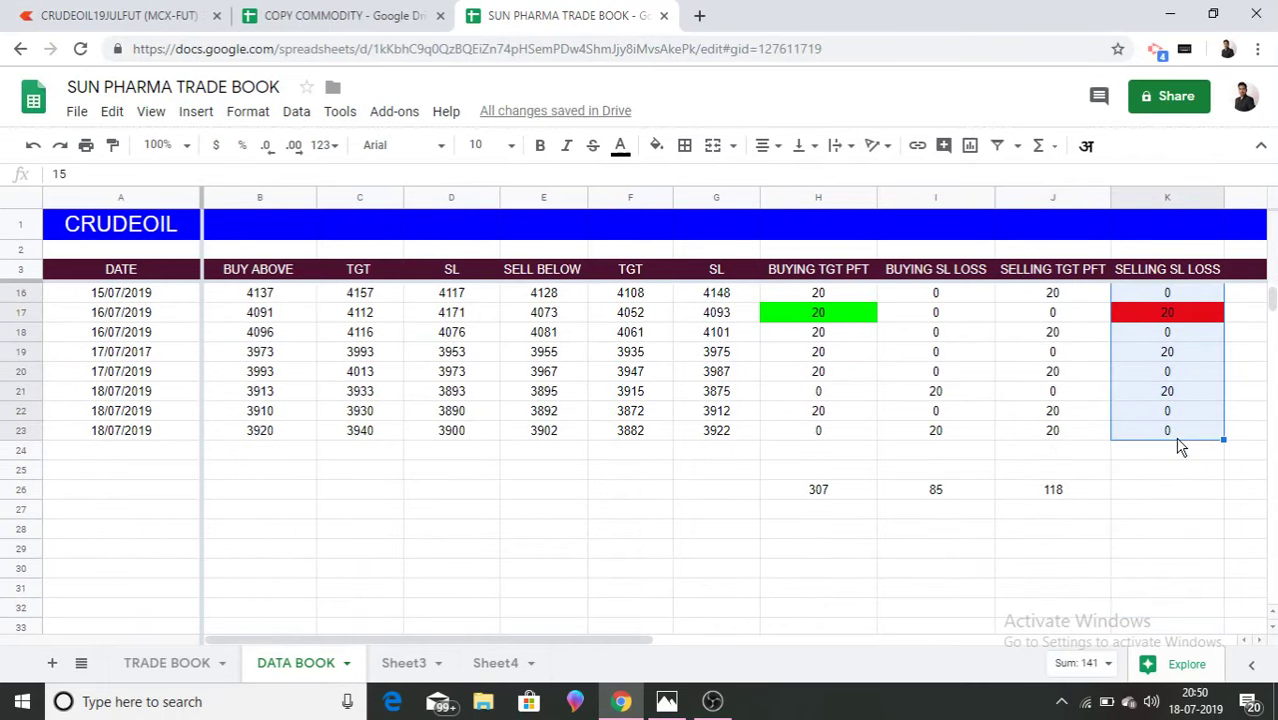
pyautogui.click(1165, 505)
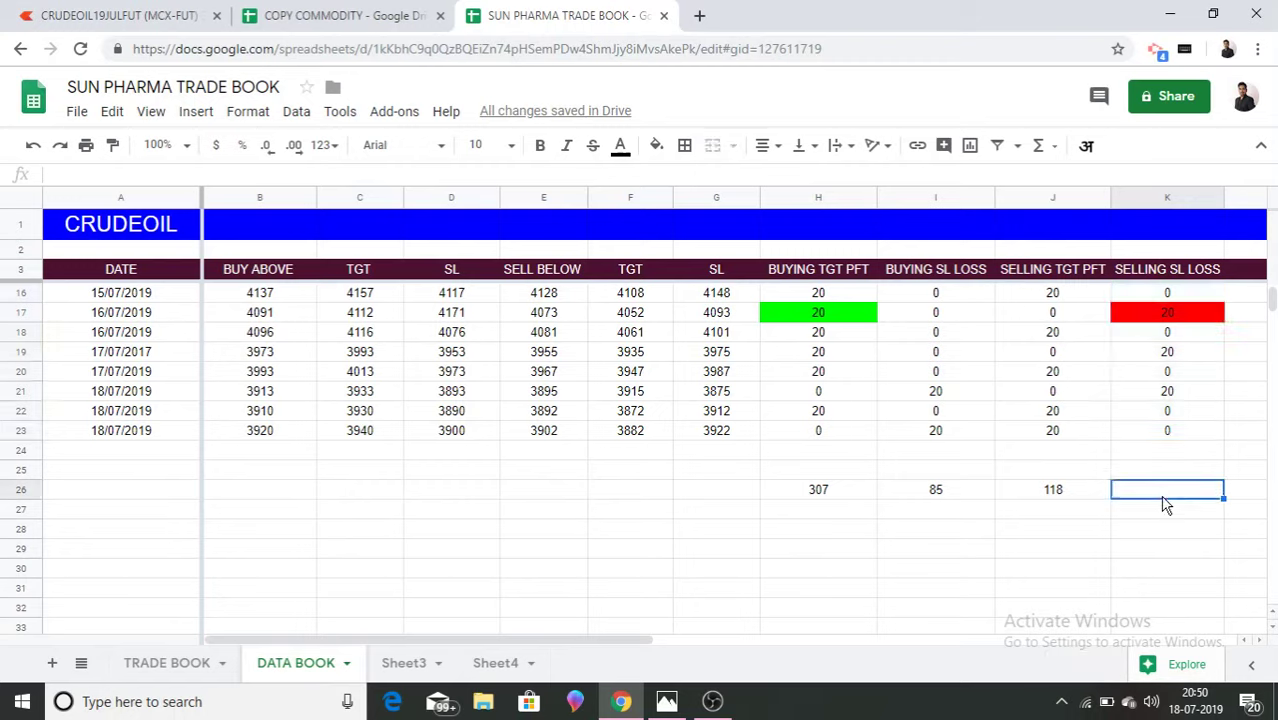
pyautogui.write('141')
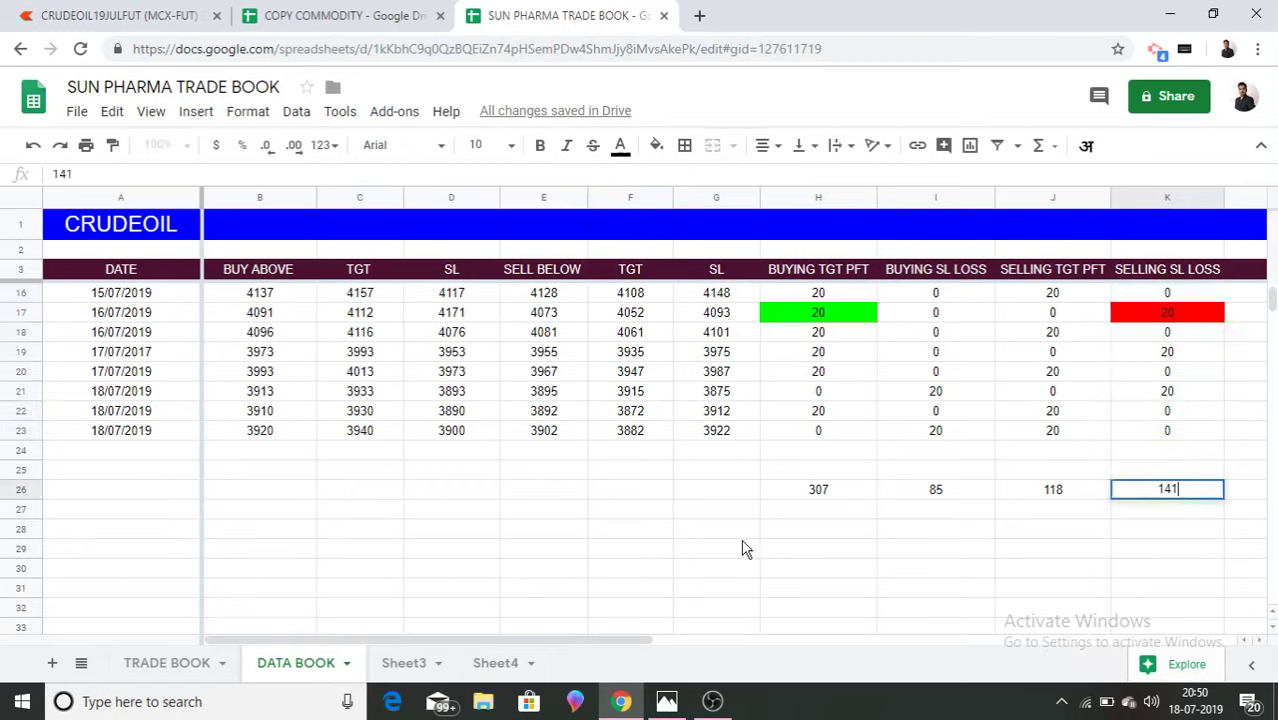
# Label F29 as total pft and calculate the net profit in H29 with =307+118-85-141.
pyautogui.click(606, 558)
pyautogui.write('tota')
pyautogui.write('pft')
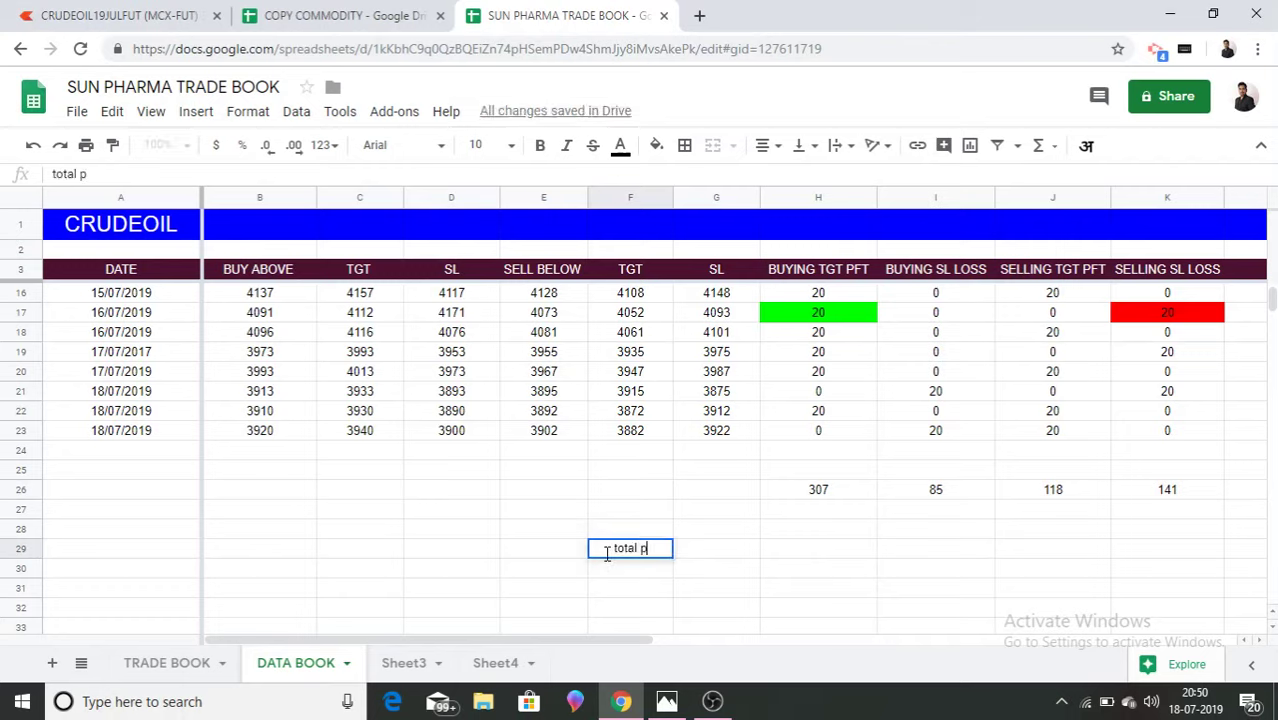
pyautogui.press('Tab')
pyautogui.press('Tab')
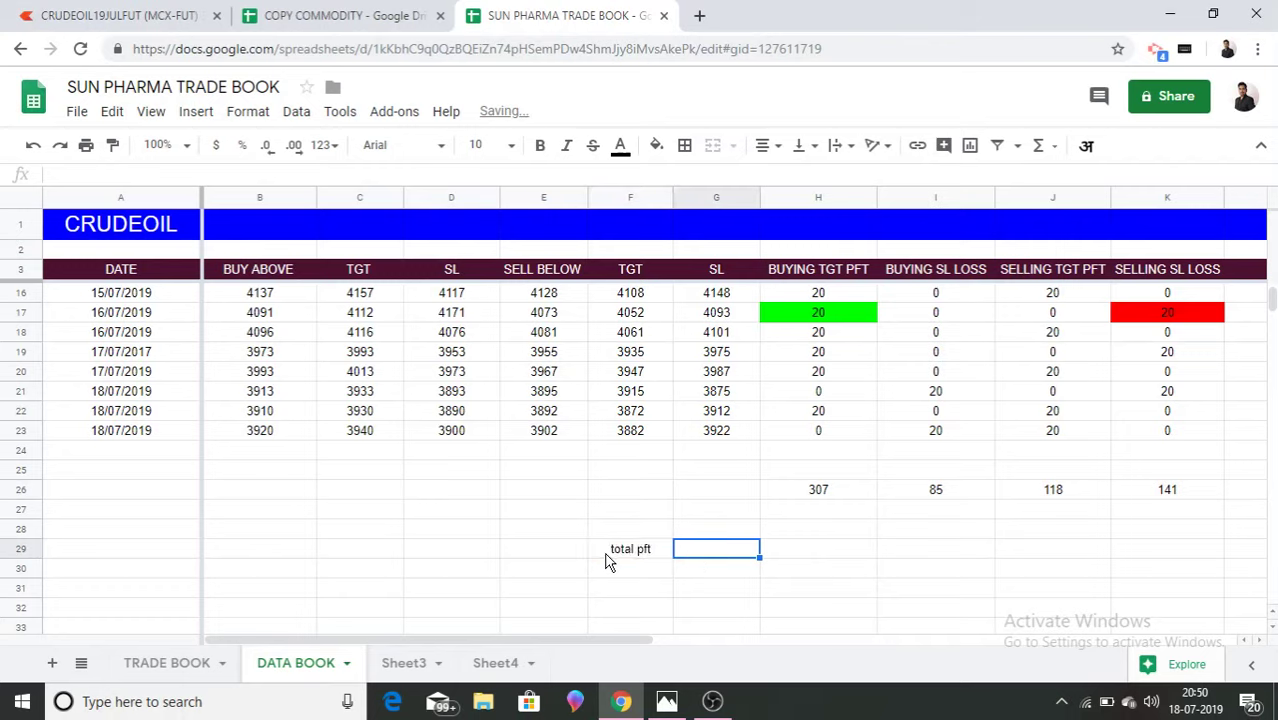
pyautogui.write('=307')
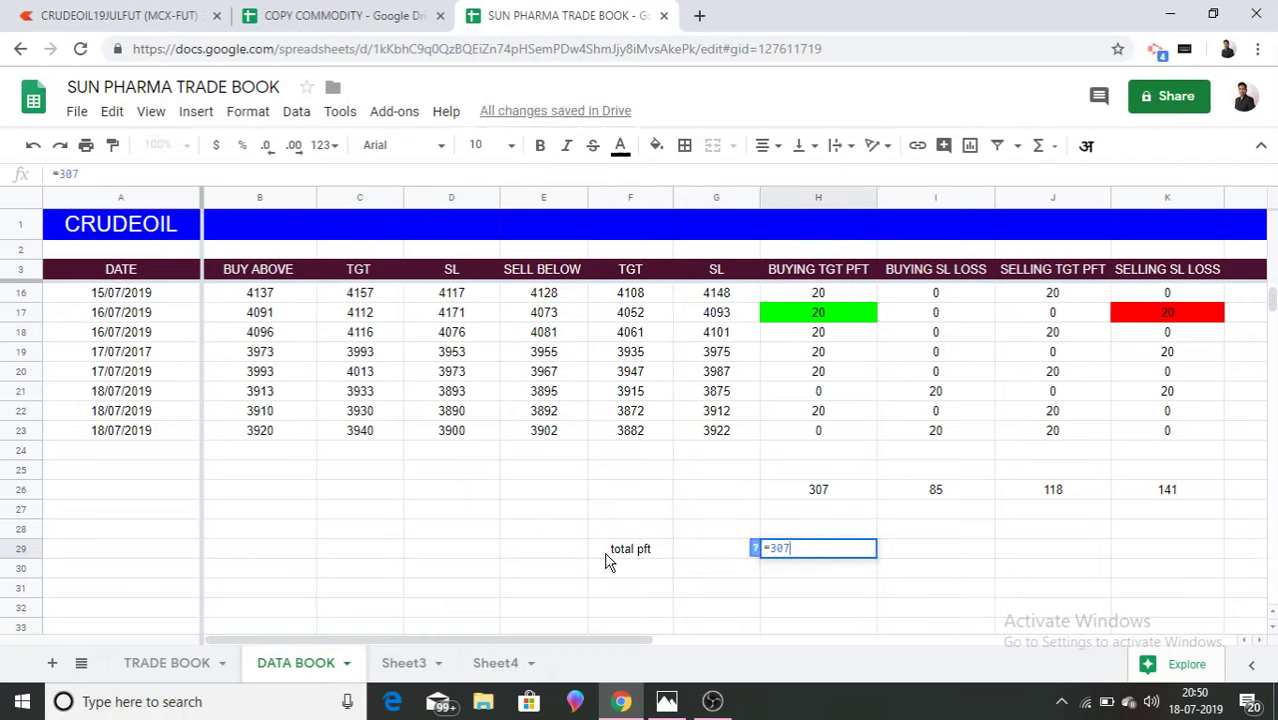
pyautogui.write('+118-')
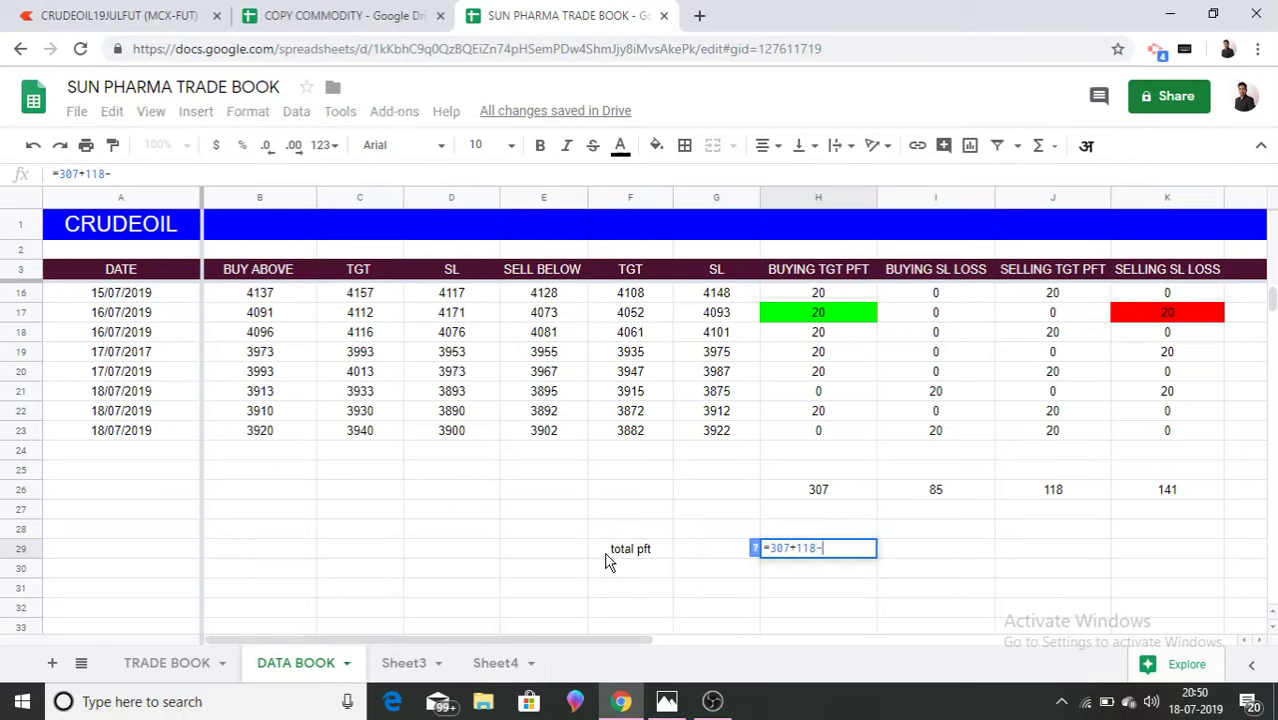
pyautogui.write('85-141')
pyautogui.press('Return')
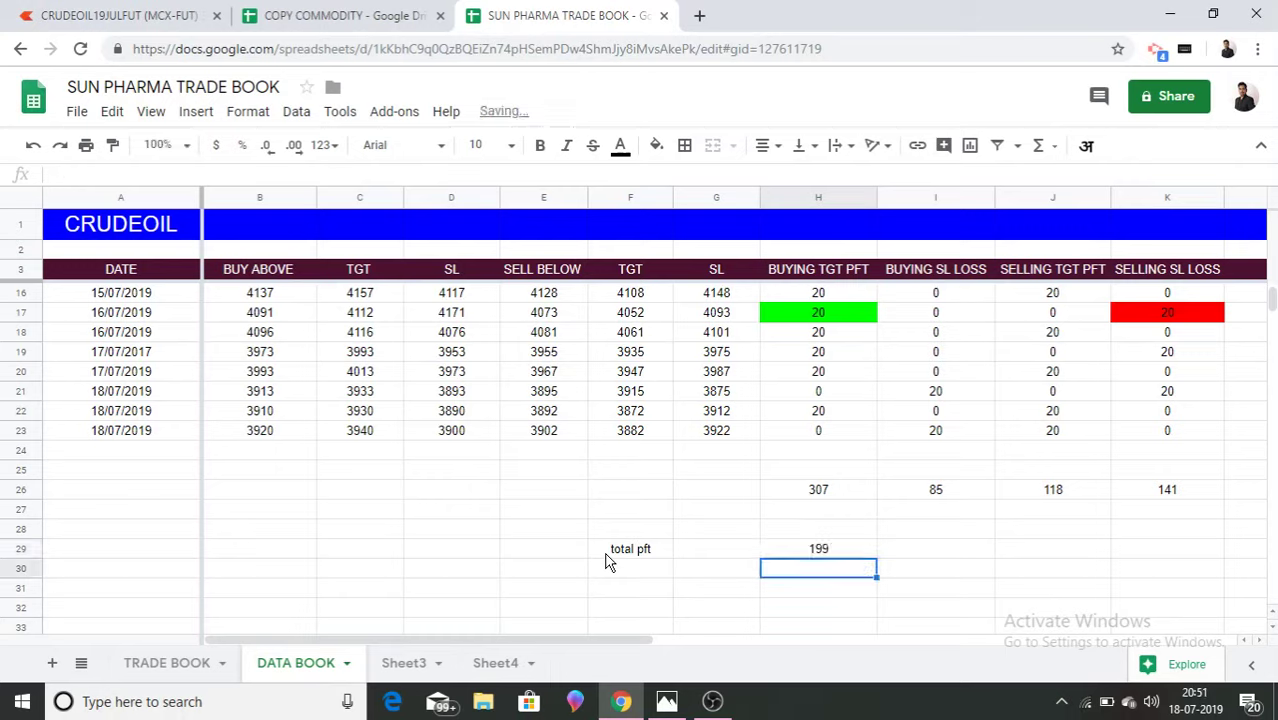
# Enter 19900/.. in H30 below the total profit, and fill the whole of row 30 with green.
pyautogui.write('19')
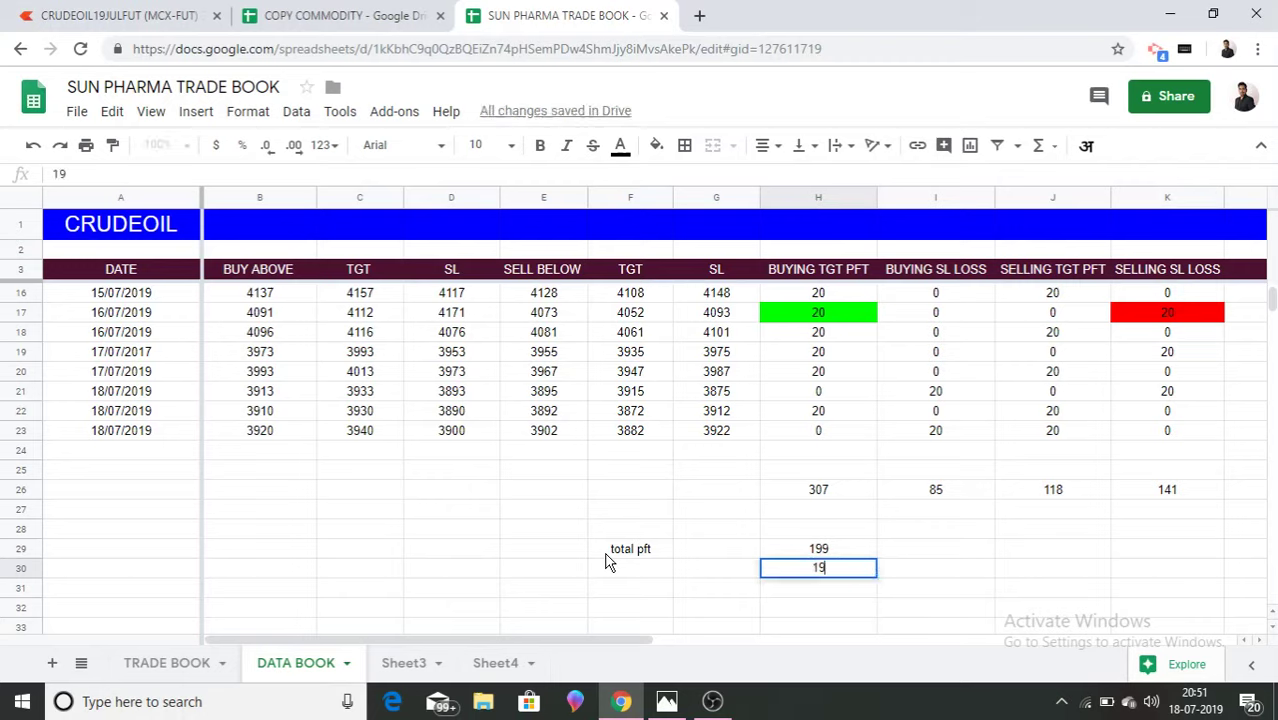
pyautogui.write('900/..')
pyautogui.click(766, 607)
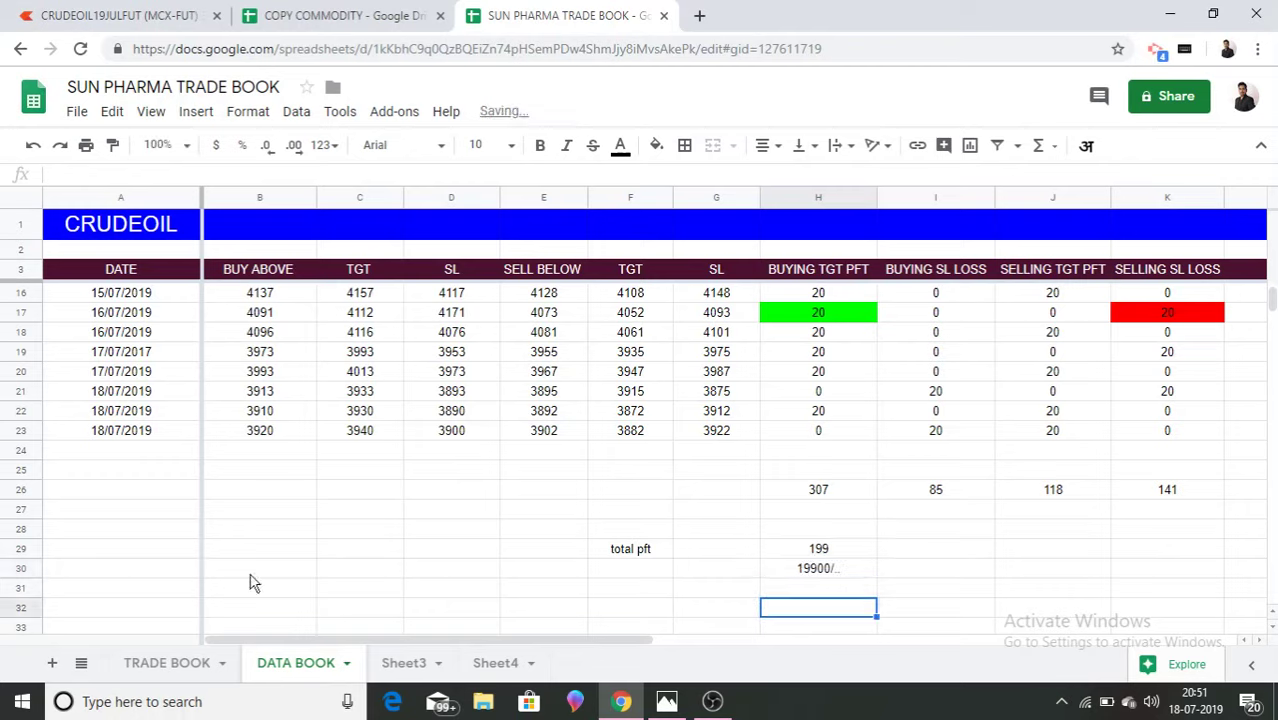
pyautogui.click(13, 570)
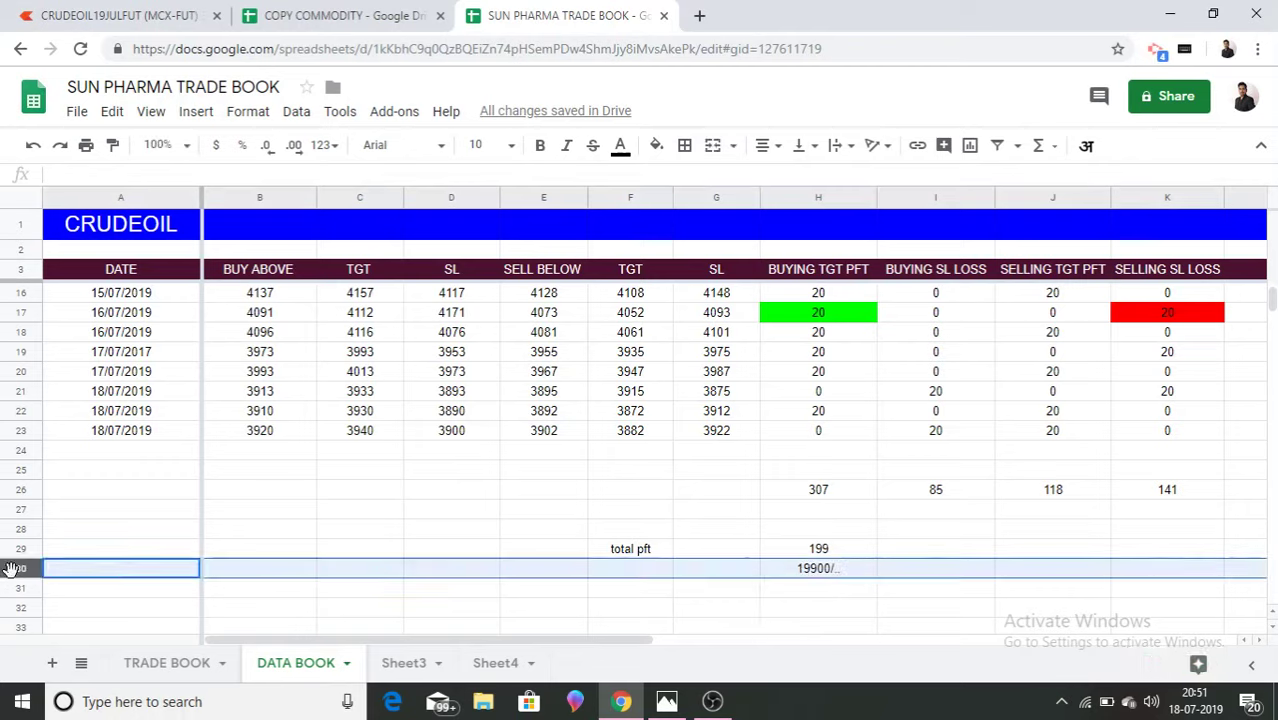
pyautogui.click(658, 146)
pyautogui.click(745, 235)
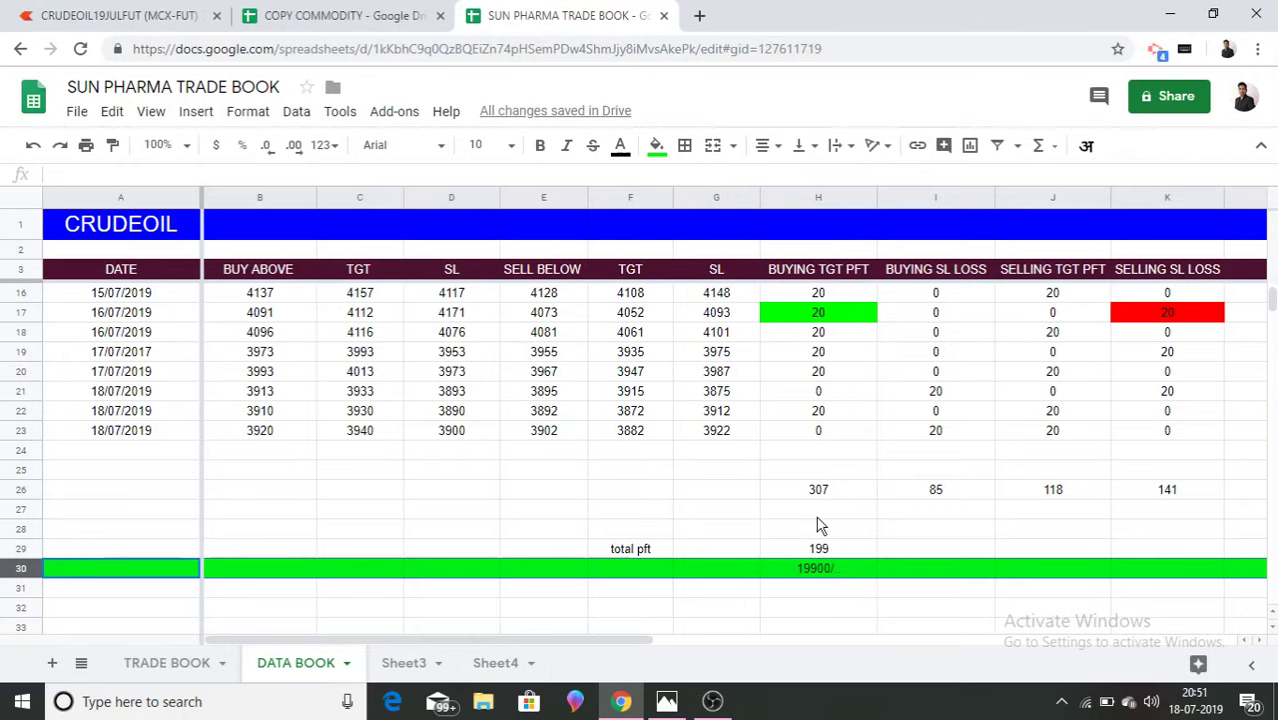
# Switch to the CRUDEOIL19JULFUT chart in Kite and delete its three horizontal lines.
pyautogui.click(168, 10)
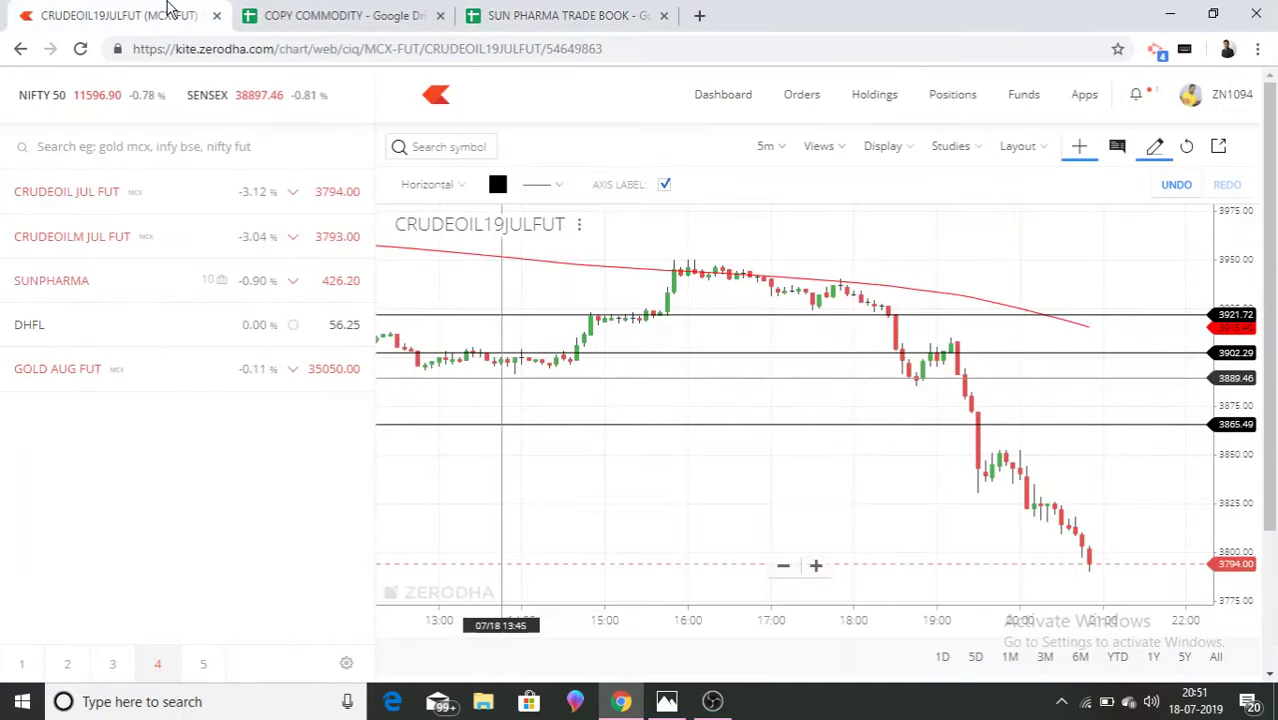
pyautogui.moveTo(802, 330); pyautogui.dragTo(827, 357)
pyautogui.rightClick(827, 357)
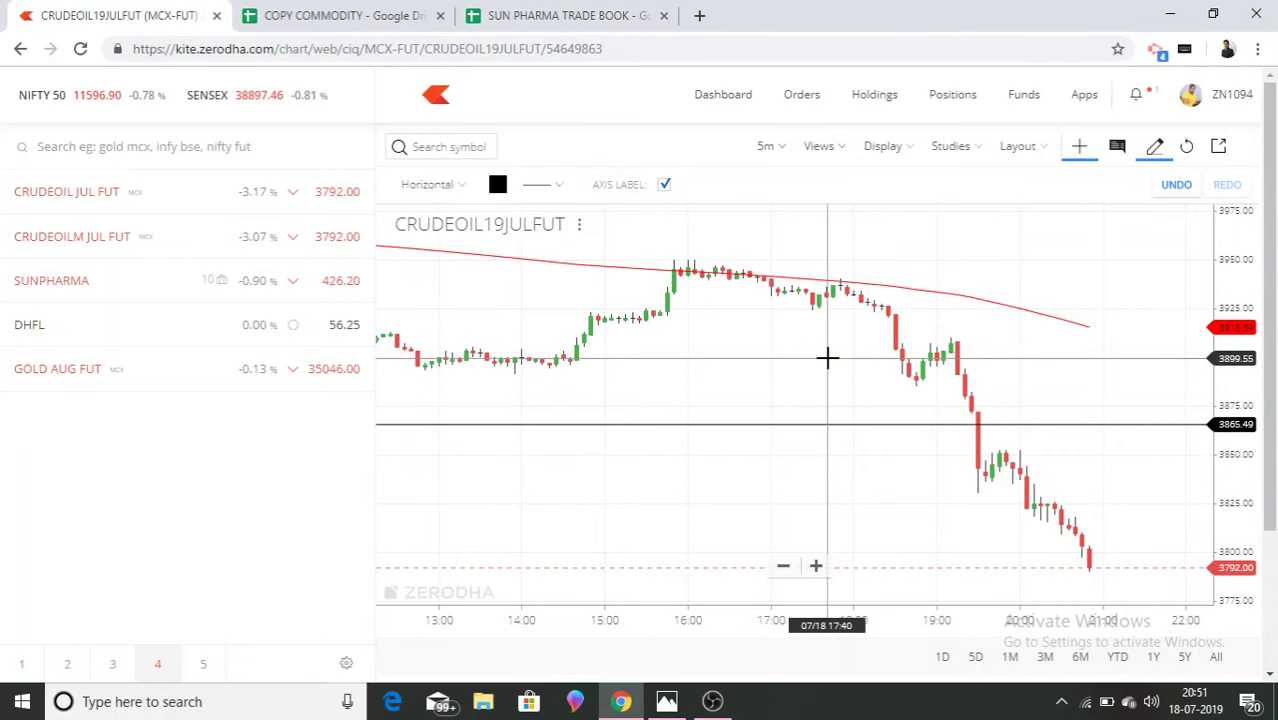
pyautogui.rightClick(856, 428)
# Draw horizontal lines at about 3912 and 3898 around the 18 July morning candles on the crude oil chart.
pyautogui.moveTo(680, 434); pyautogui.dragTo(1021, 431)
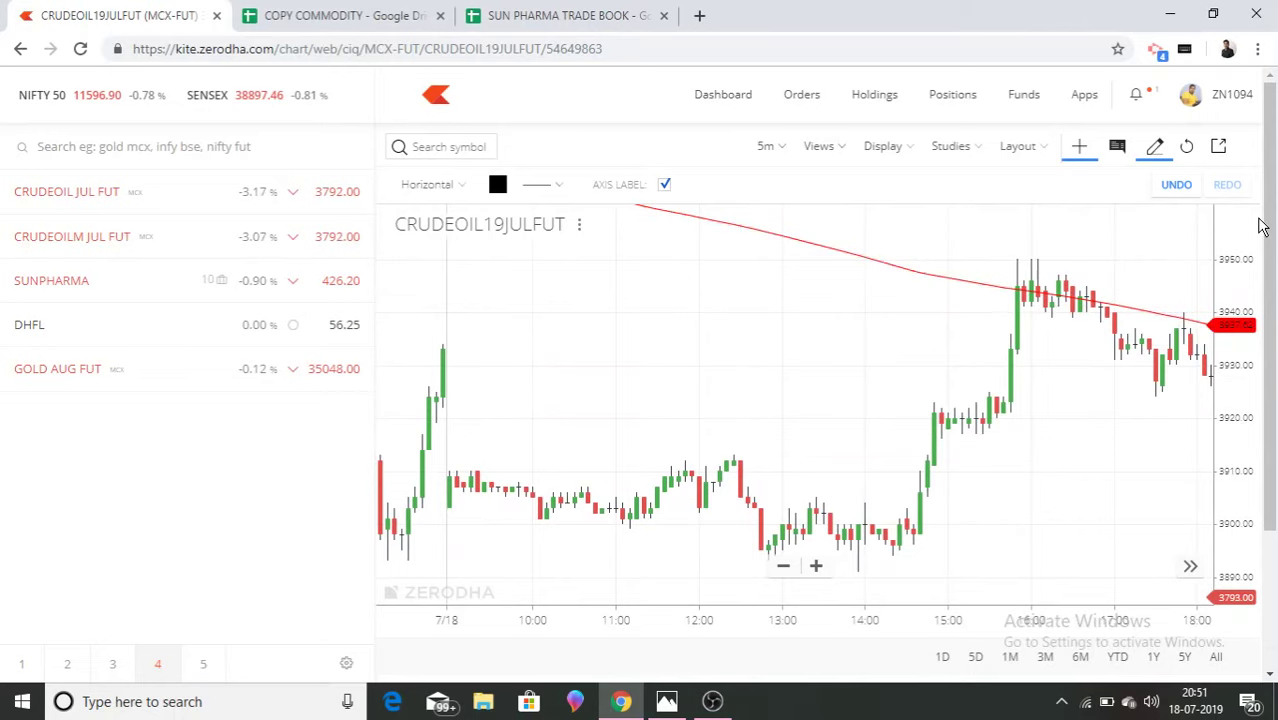
pyautogui.moveTo(1258, 220); pyautogui.dragTo(1222, 441)
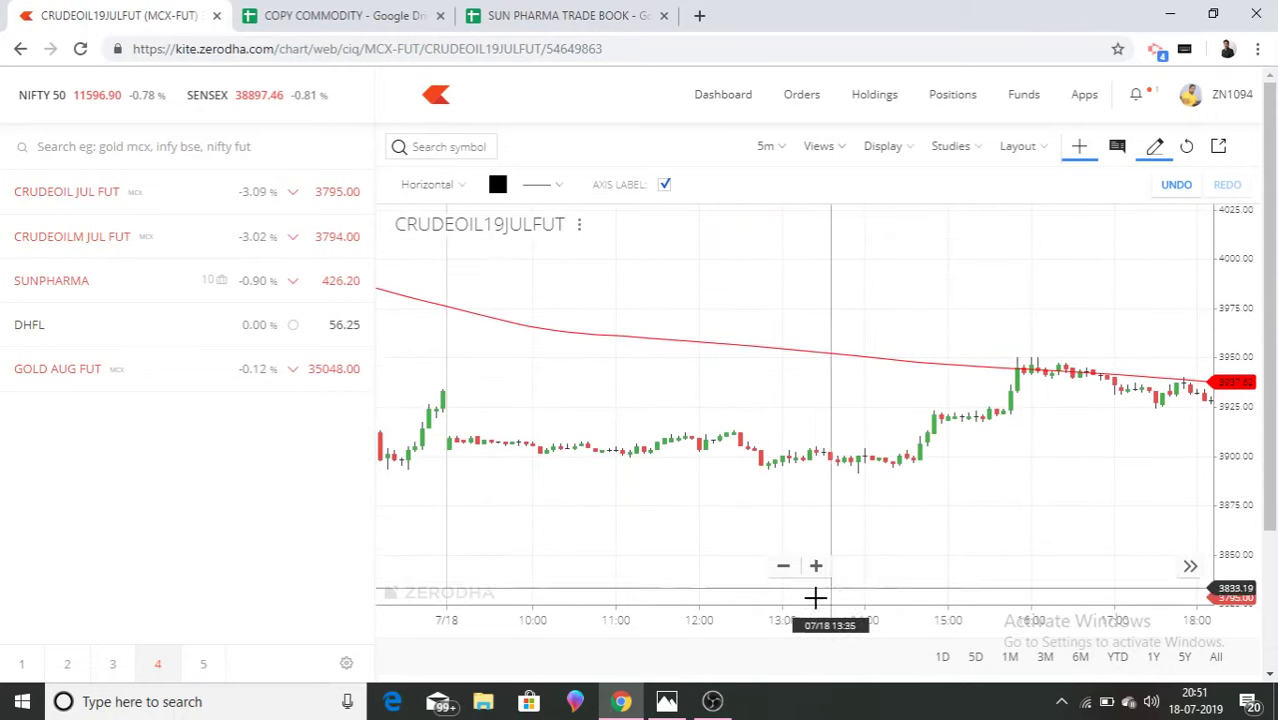
pyautogui.click(783, 566)
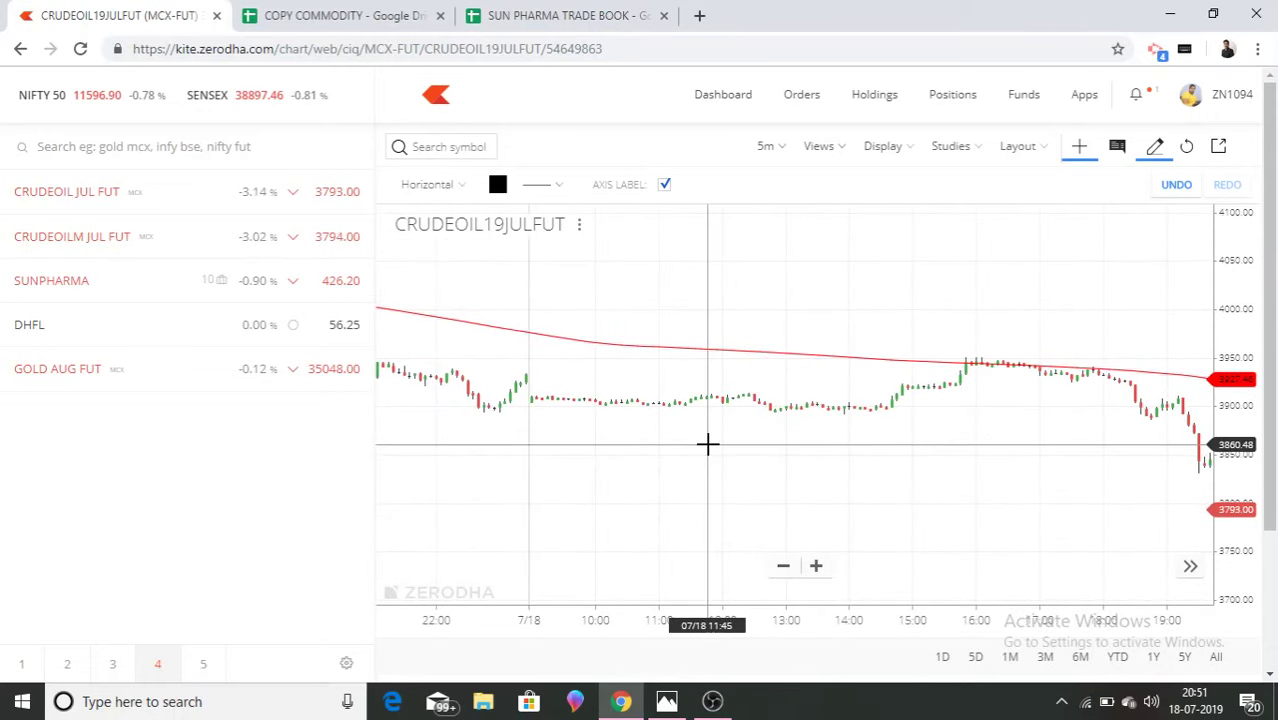
pyautogui.click(818, 567)
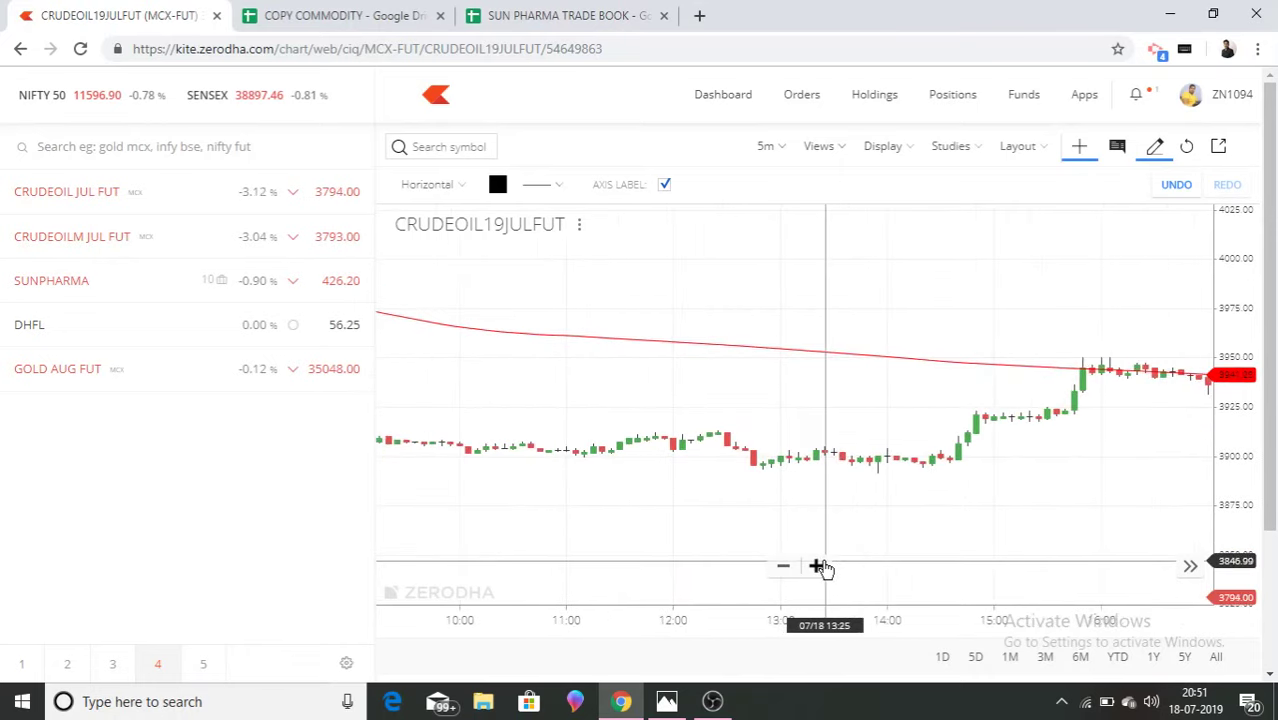
pyautogui.moveTo(642, 494); pyautogui.dragTo(900, 450)
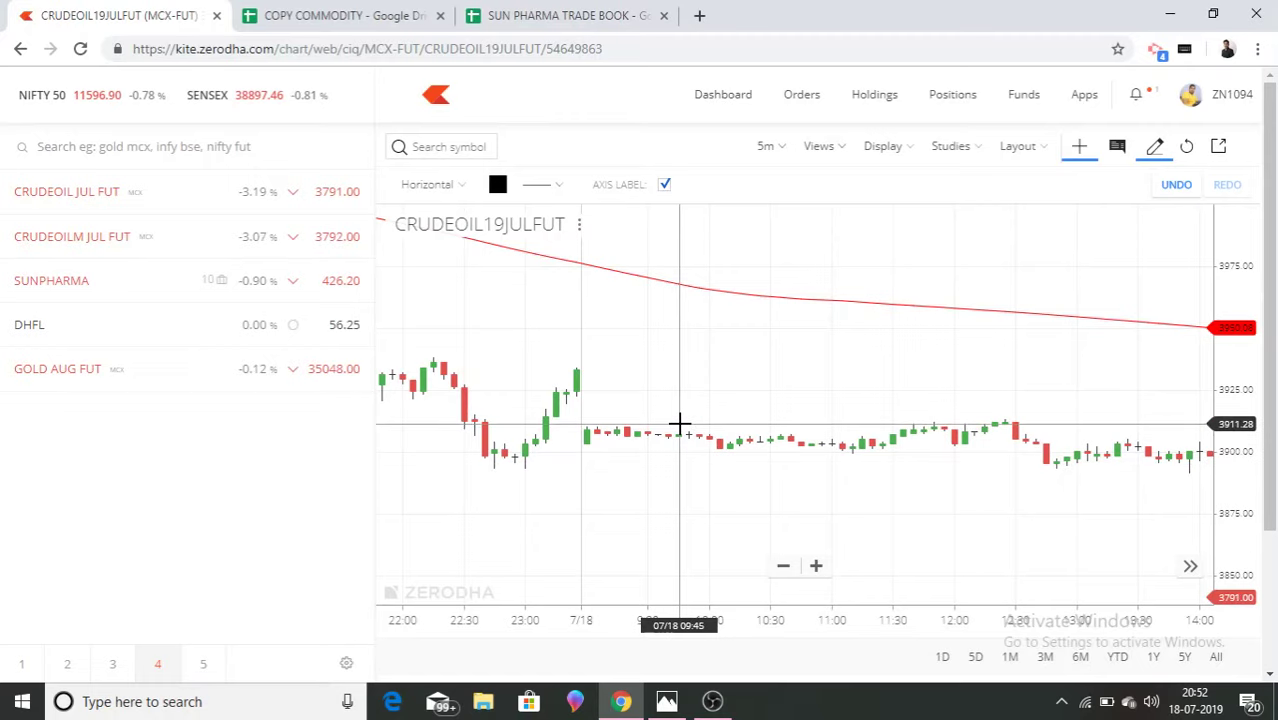
pyautogui.click(680, 422)
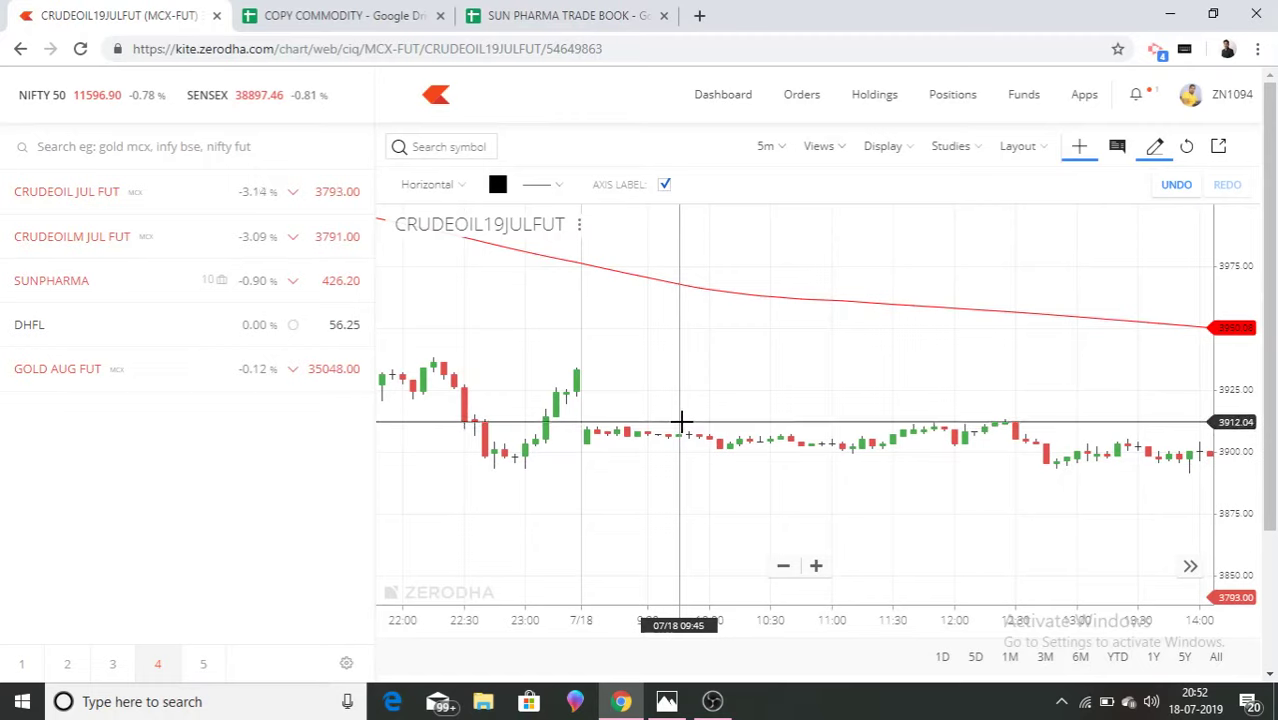
pyautogui.click(716, 457)
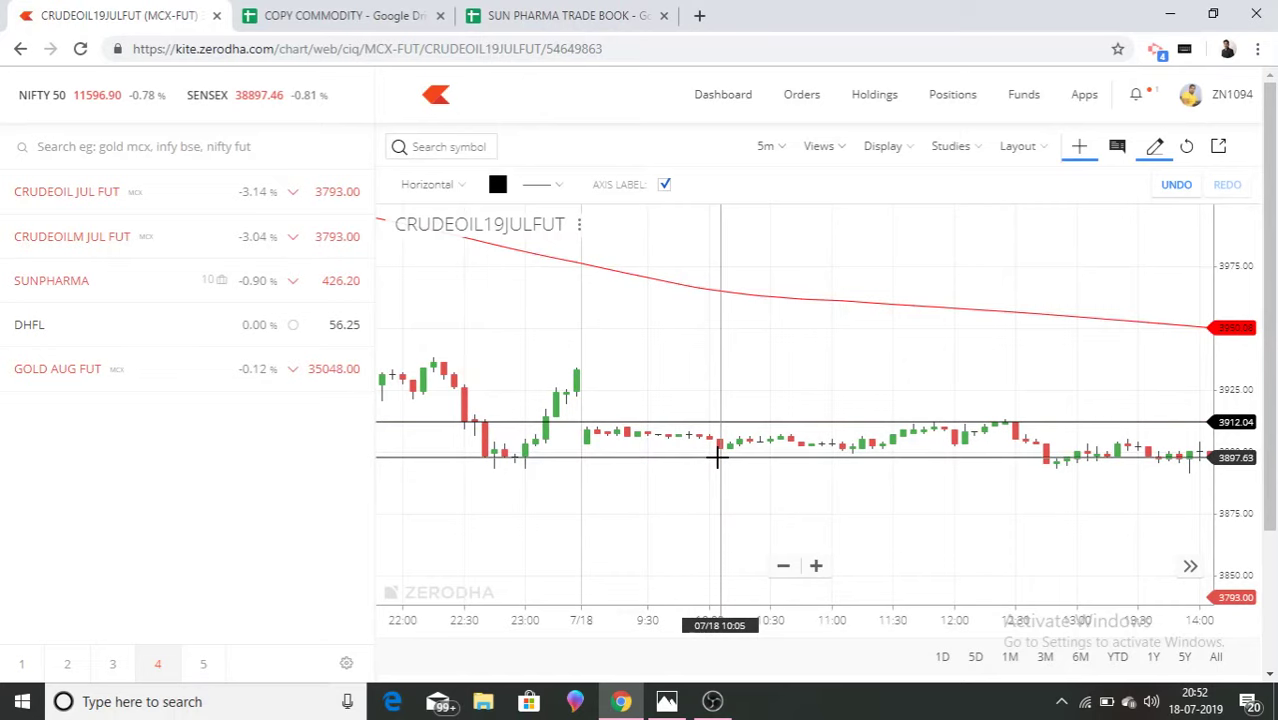
# Move the lower horizontal line down to 3889.00, following the price action into the evening session.
pyautogui.moveTo(998, 502); pyautogui.dragTo(762, 432)
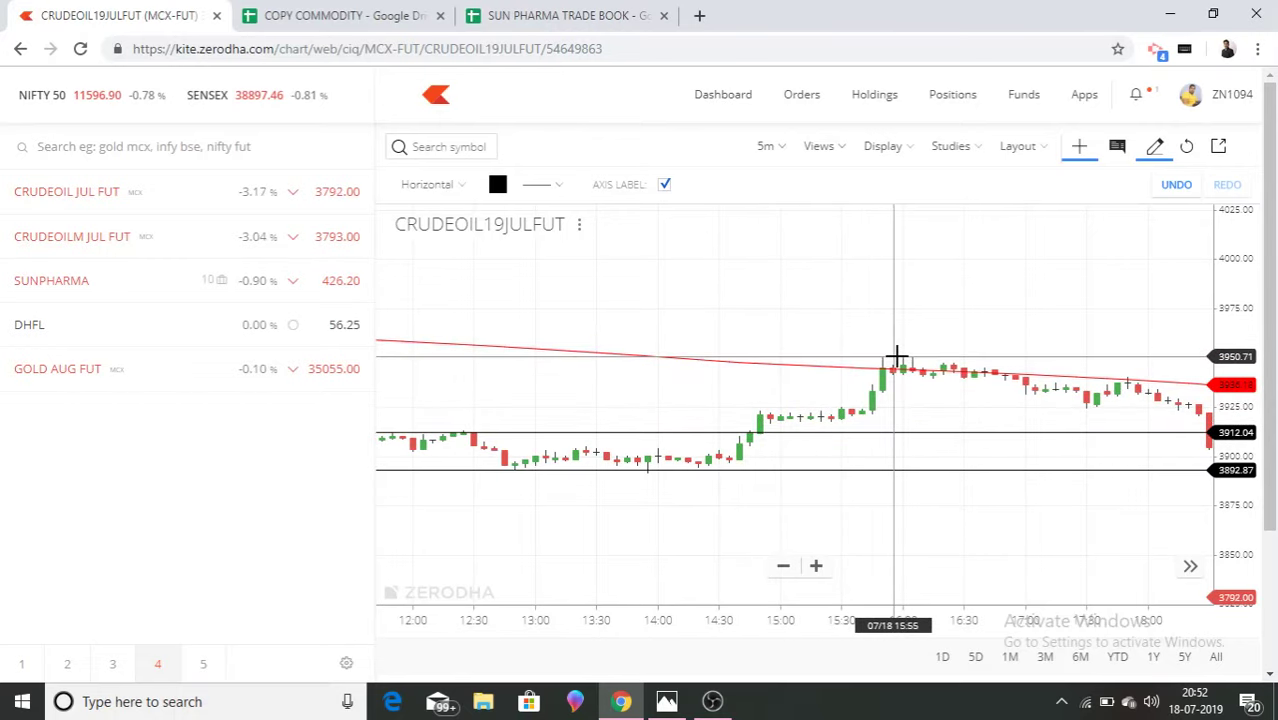
pyautogui.moveTo(944, 317); pyautogui.dragTo(659, 334)
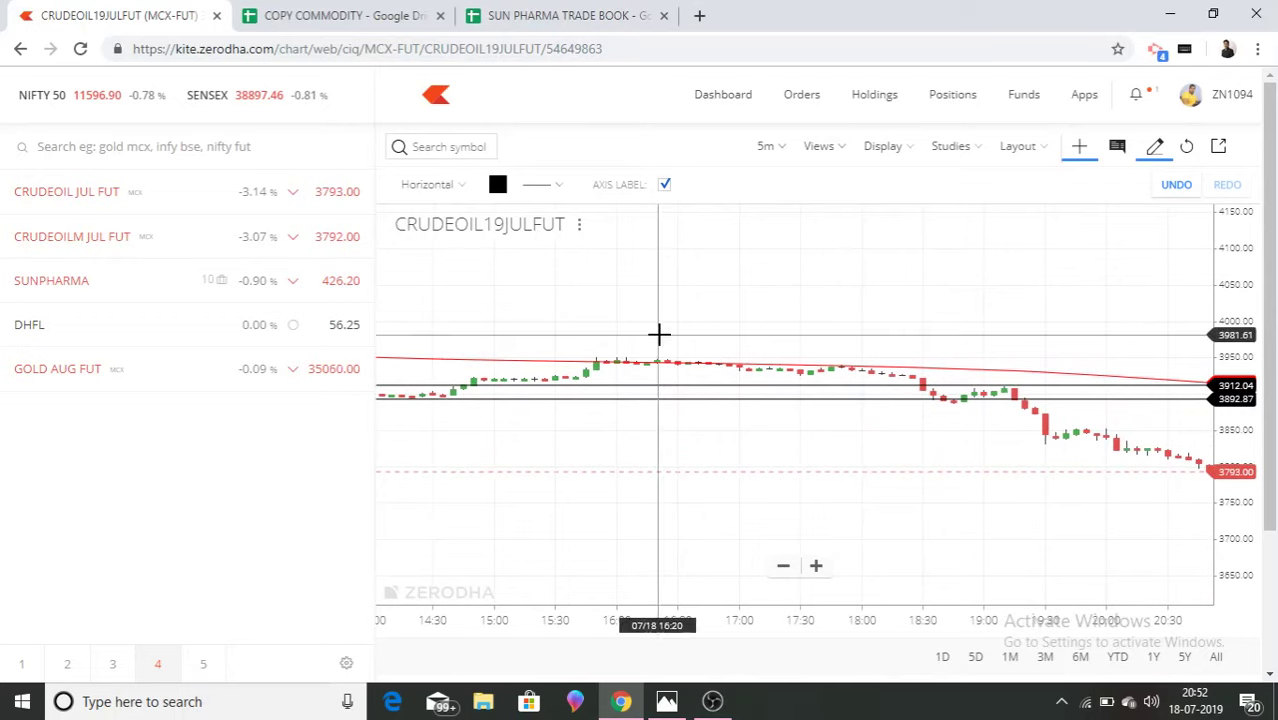
pyautogui.moveTo(1015, 398); pyautogui.dragTo(1020, 402)
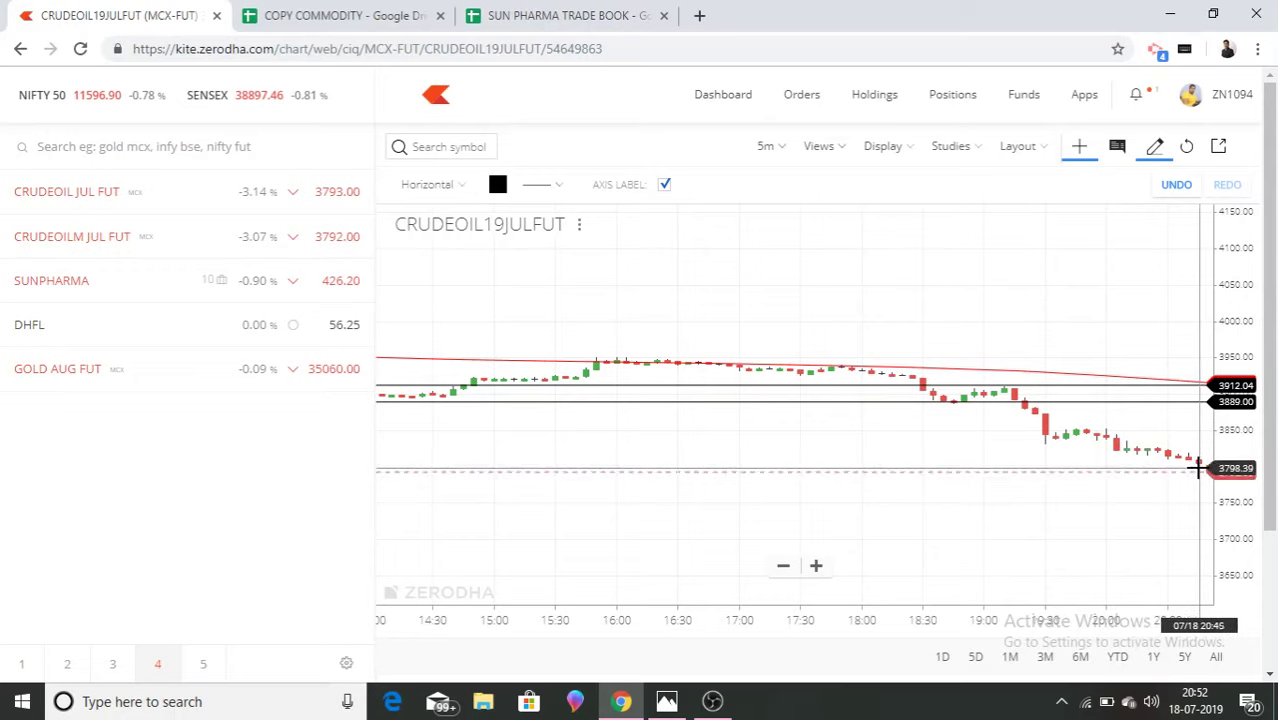
# Rescale the chart to show the whole 18 July session, and delete both horizontal lines.
pyautogui.click(785, 568)
pyautogui.click(785, 568)
pyautogui.moveTo(1232, 516); pyautogui.dragTo(1227, 265)
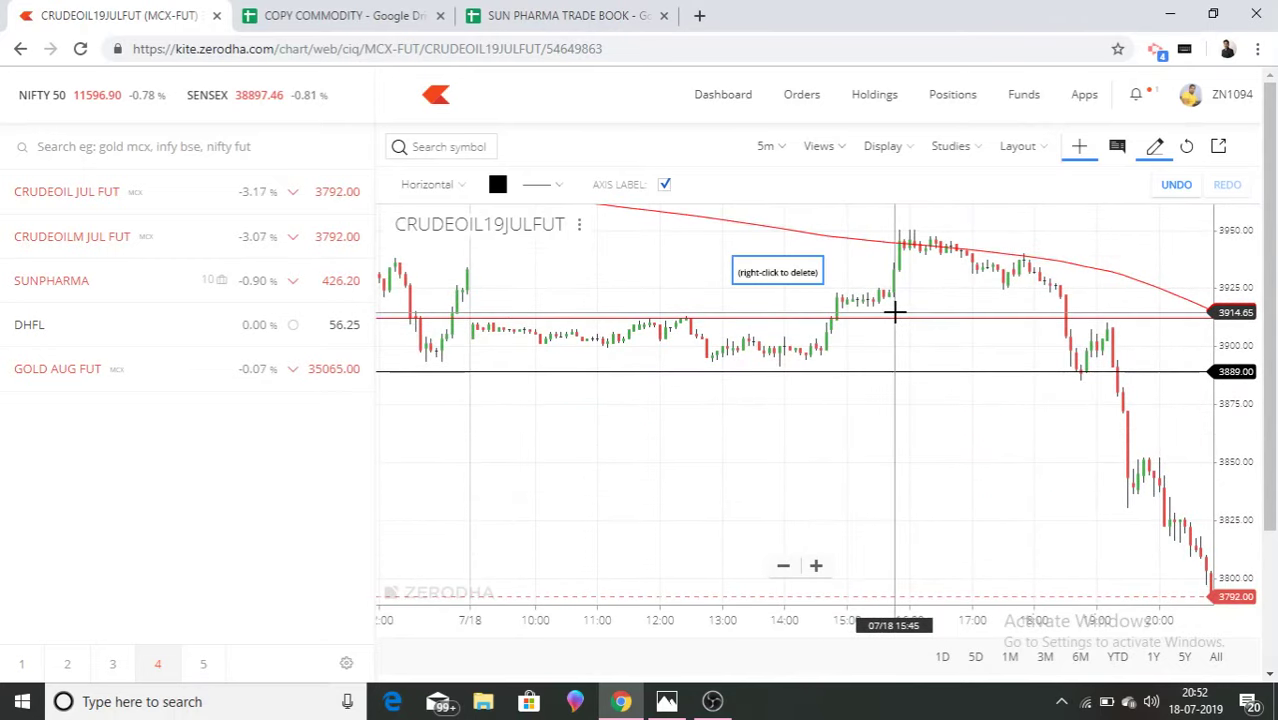
pyautogui.rightClick(899, 316)
pyautogui.rightClick(923, 368)
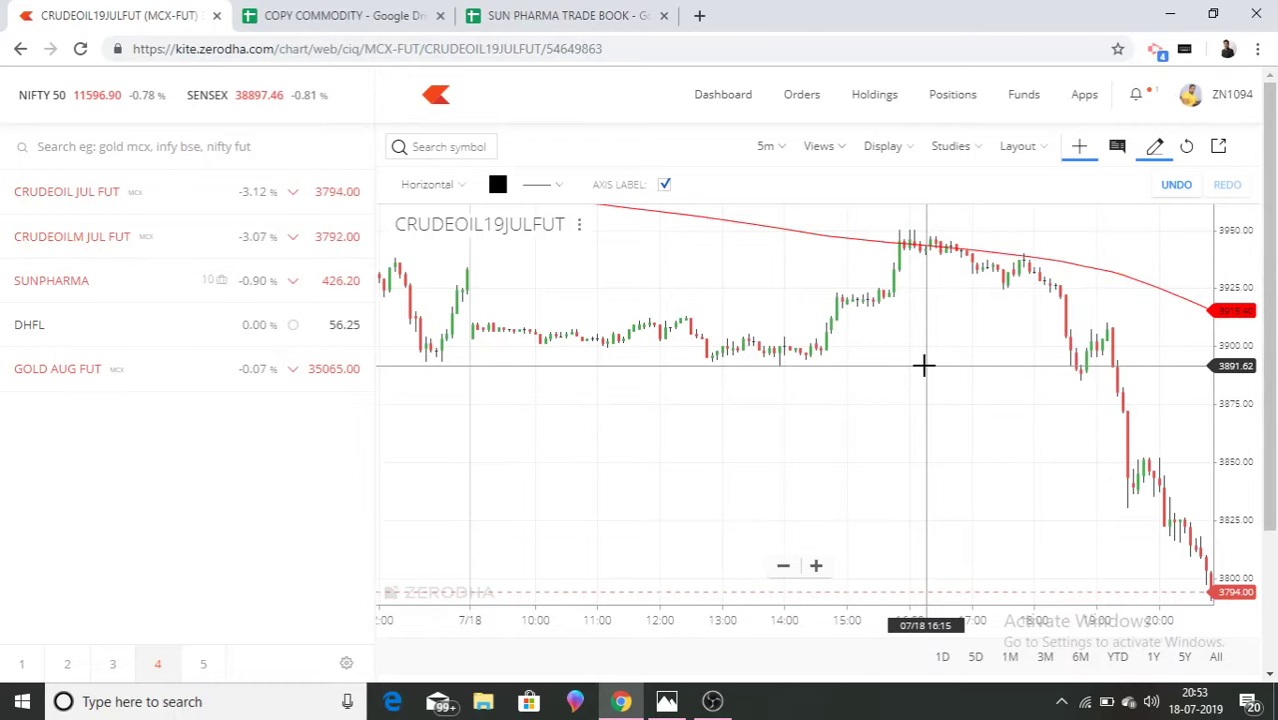
# Draw horizontal lines at 3889.60 and about 3795 across the evening decline on the crude oil chart, and delete both lines.
pyautogui.moveTo(1041, 459); pyautogui.dragTo(907, 357)
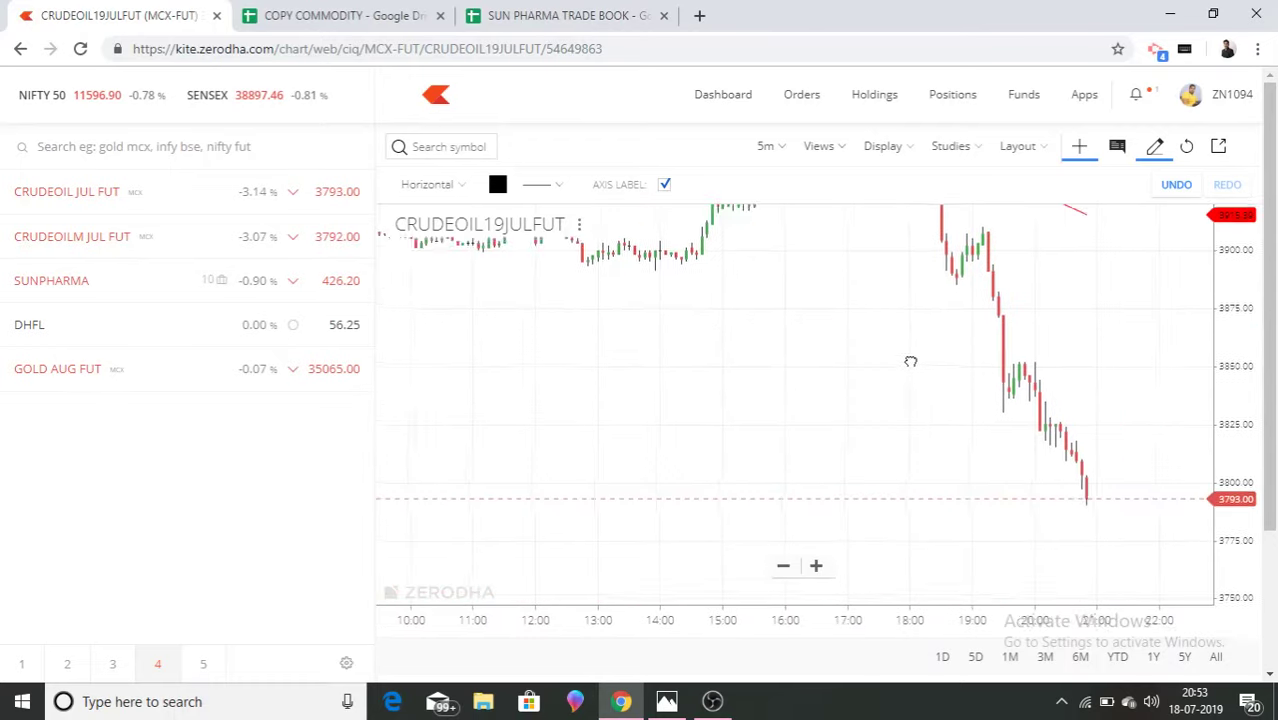
pyautogui.click(838, 260)
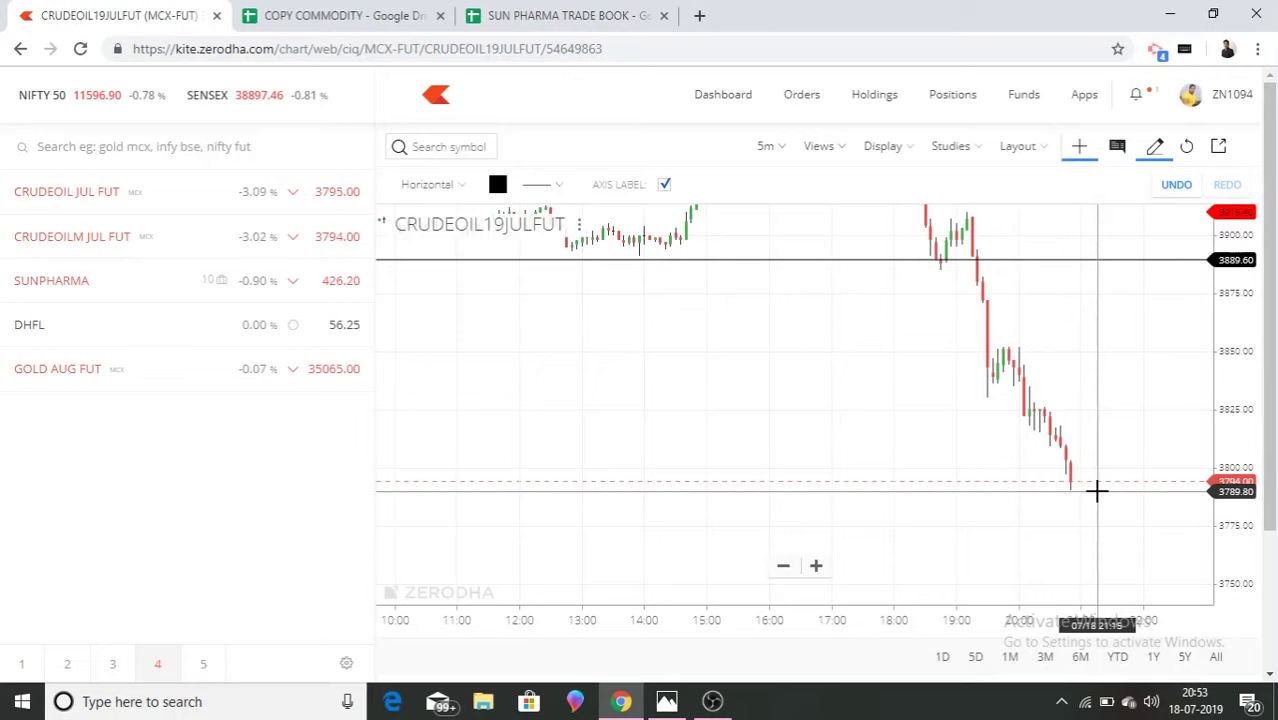
pyautogui.moveTo(1155, 376); pyautogui.dragTo(1135, 488)
pyautogui.moveTo(1234, 405); pyautogui.dragTo(1235, 457)
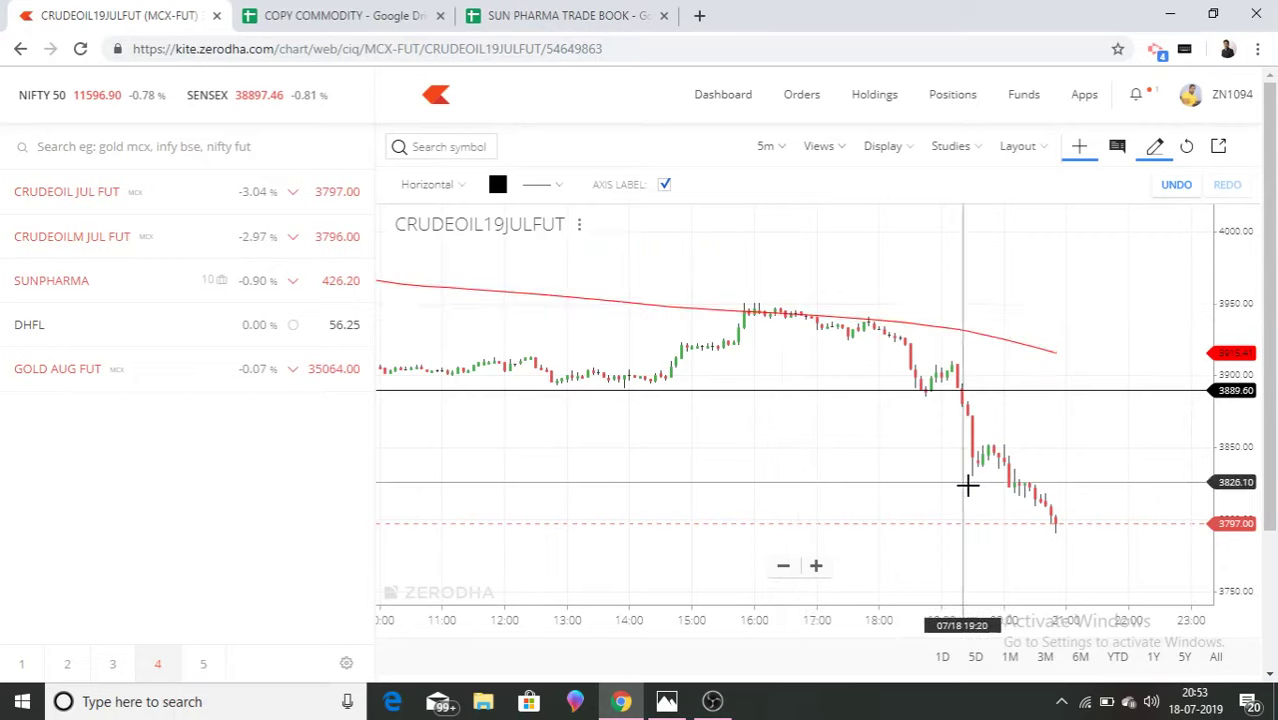
pyautogui.click(1025, 527)
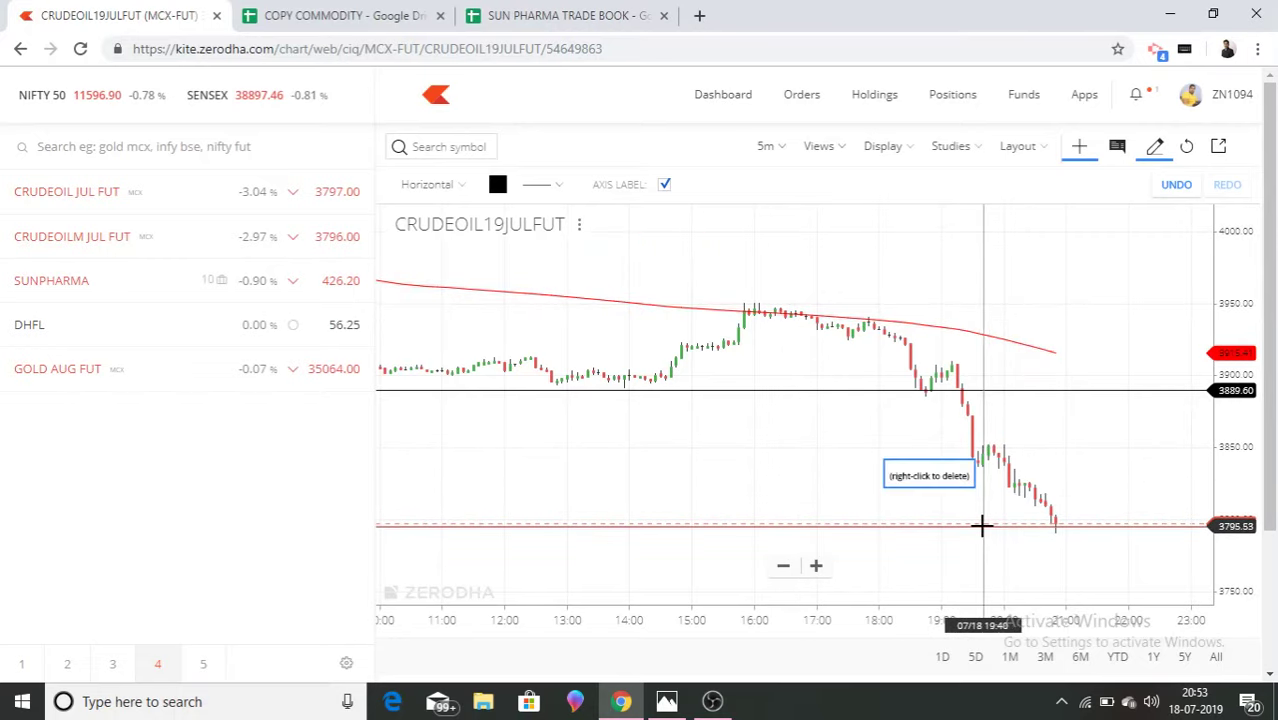
pyautogui.rightClick(981, 526)
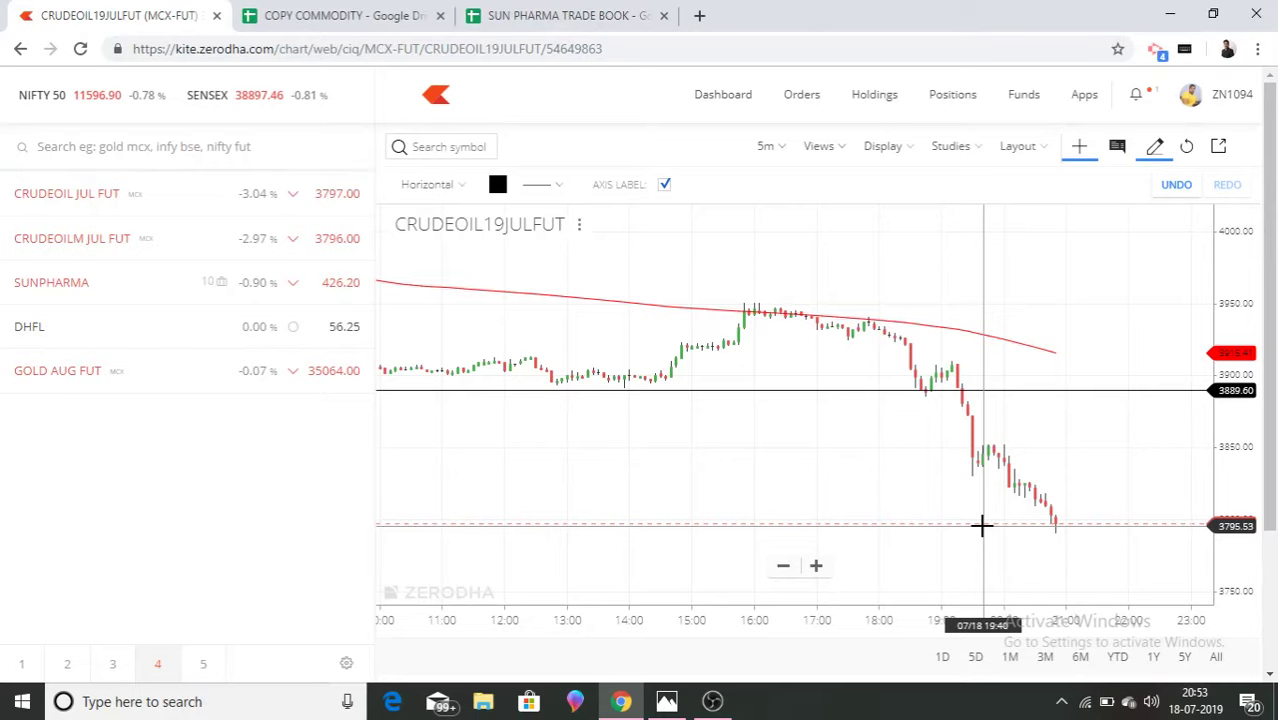
pyautogui.rightClick(950, 391)
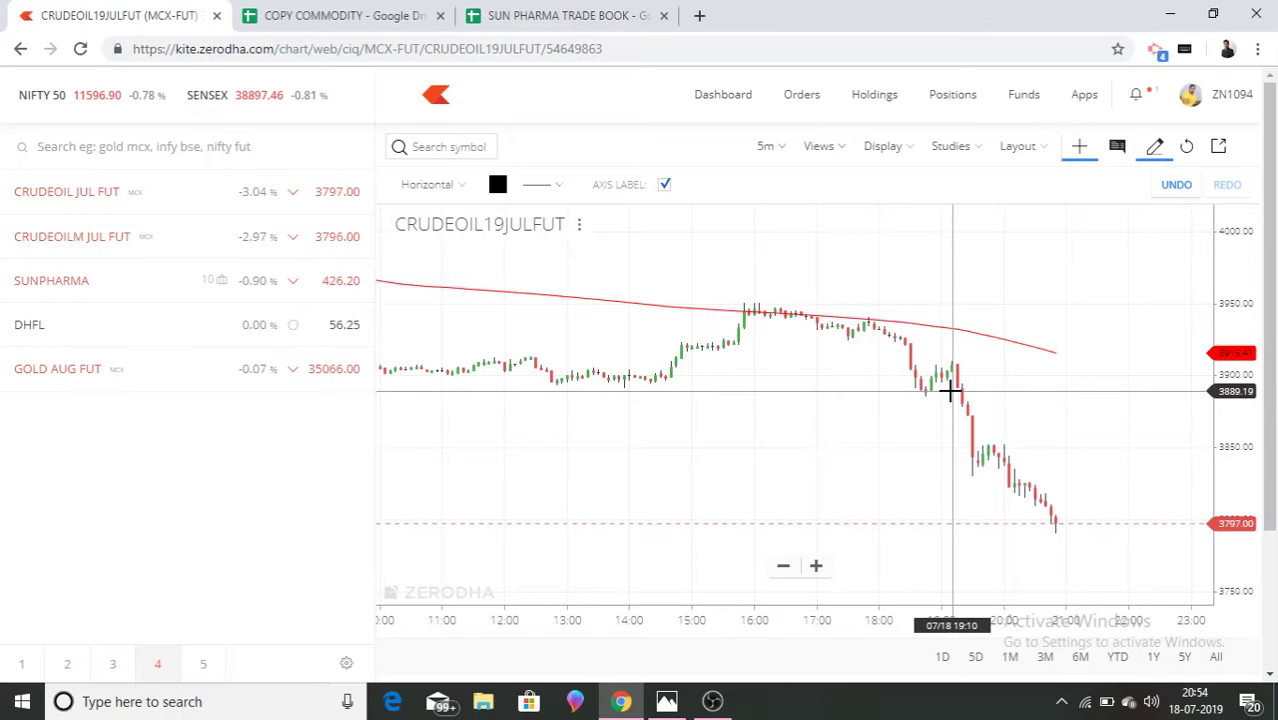
# Switch to the SUN PHARMA TRADE BOOK spreadsheet, review the crude oil entries from 08/07/2019 to 18/07/2019 and the profit totals, and return to the Kite chart.
pyautogui.click(568, 12)
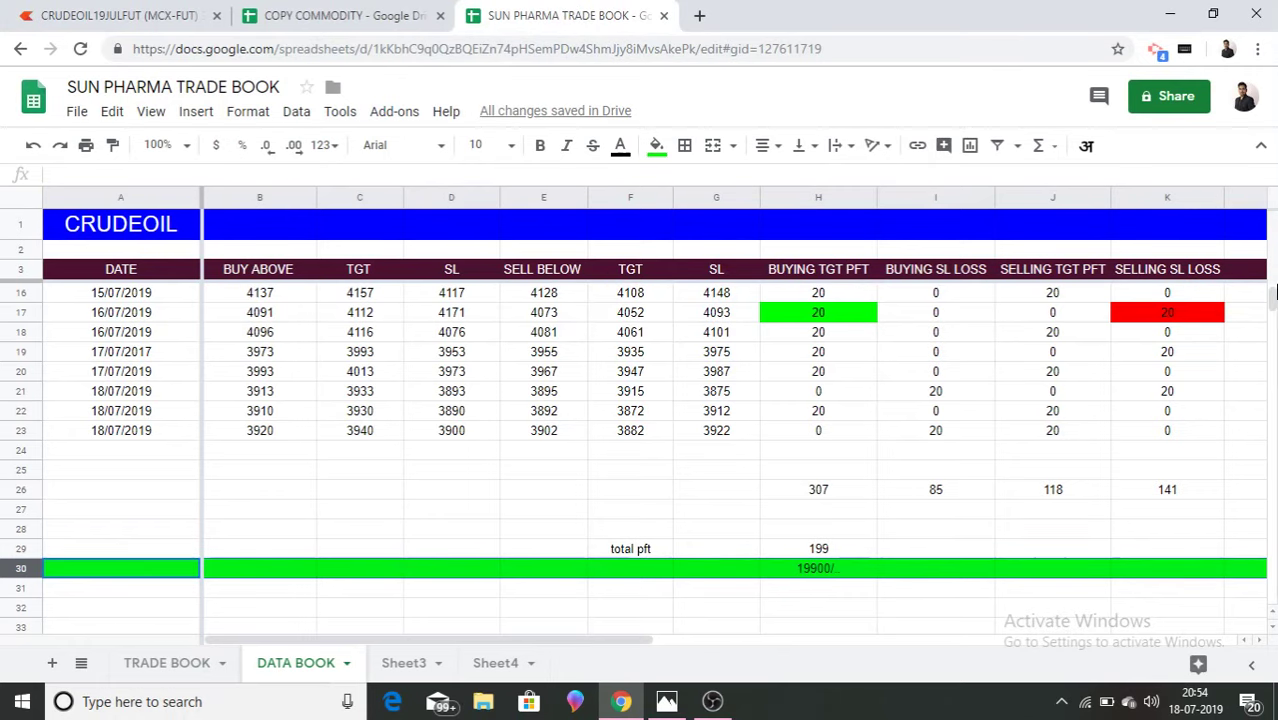
pyautogui.scroll(3, 1274, 292)
pyautogui.scroll(1, 1274, 292)
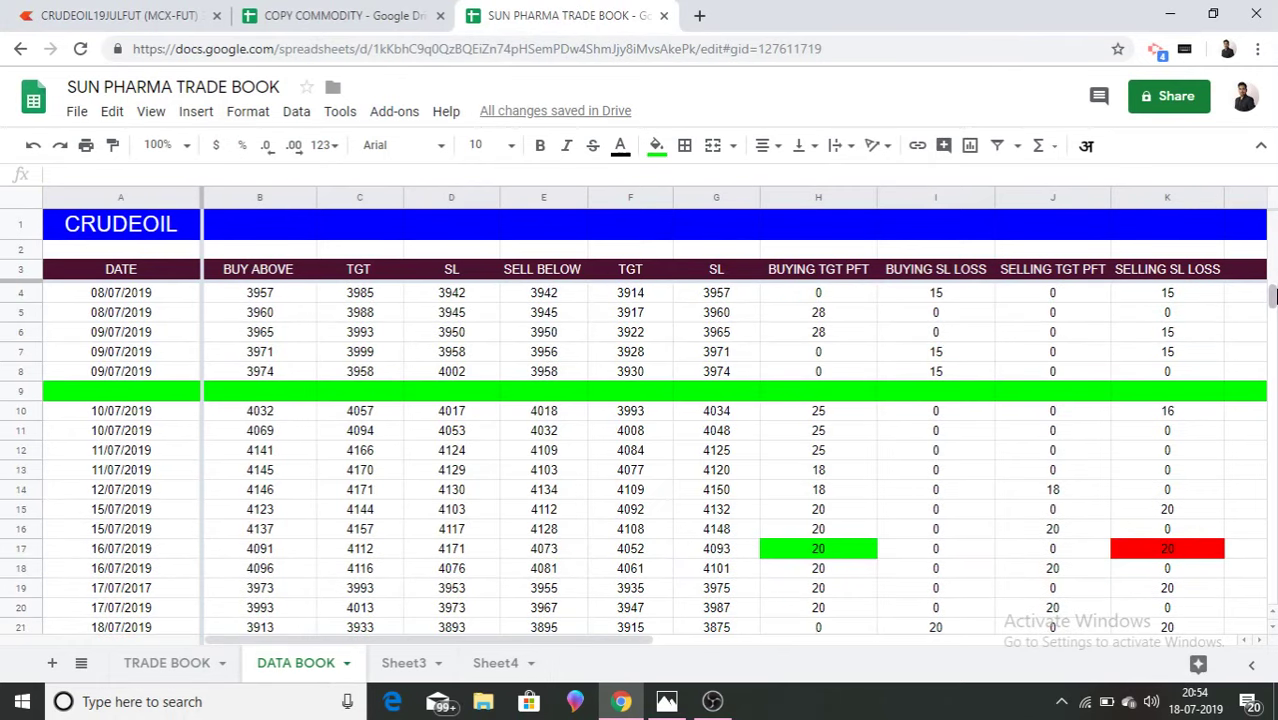
pyautogui.scroll(-4, 1274, 290)
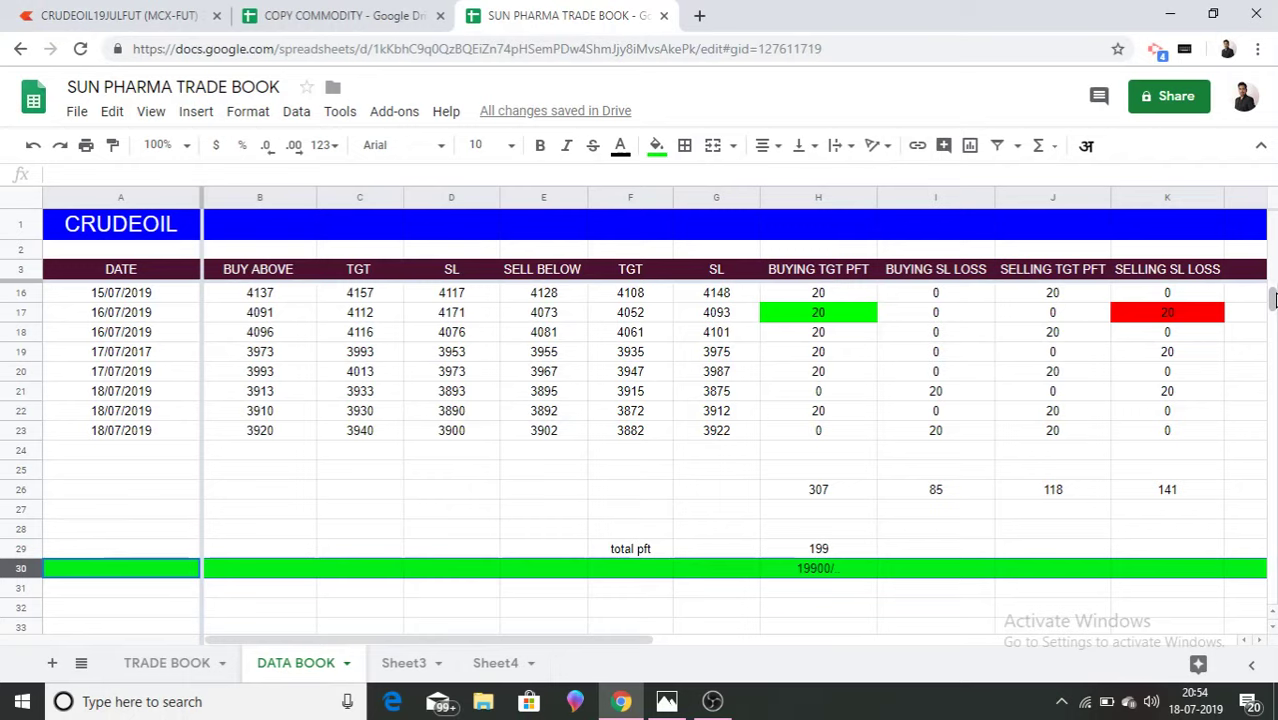
pyautogui.moveTo(1273, 299); pyautogui.dragTo(1273, 289)
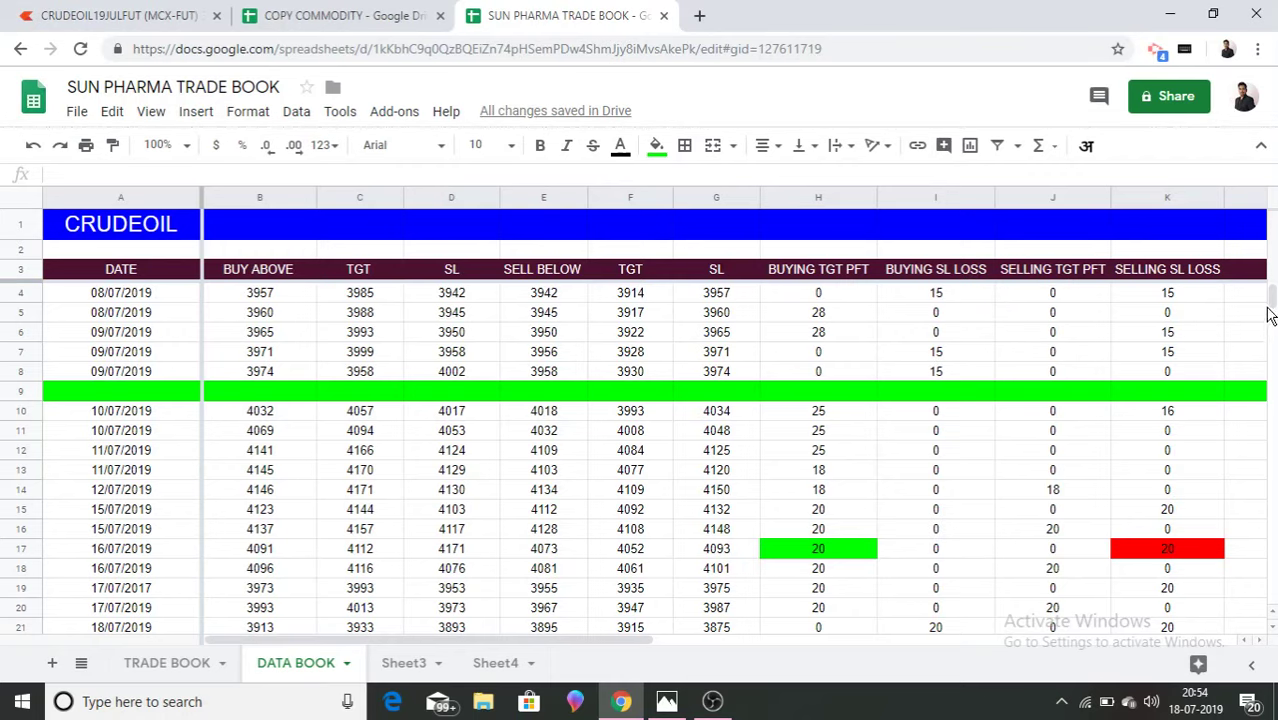
pyautogui.scroll(-6, 1270, 308)
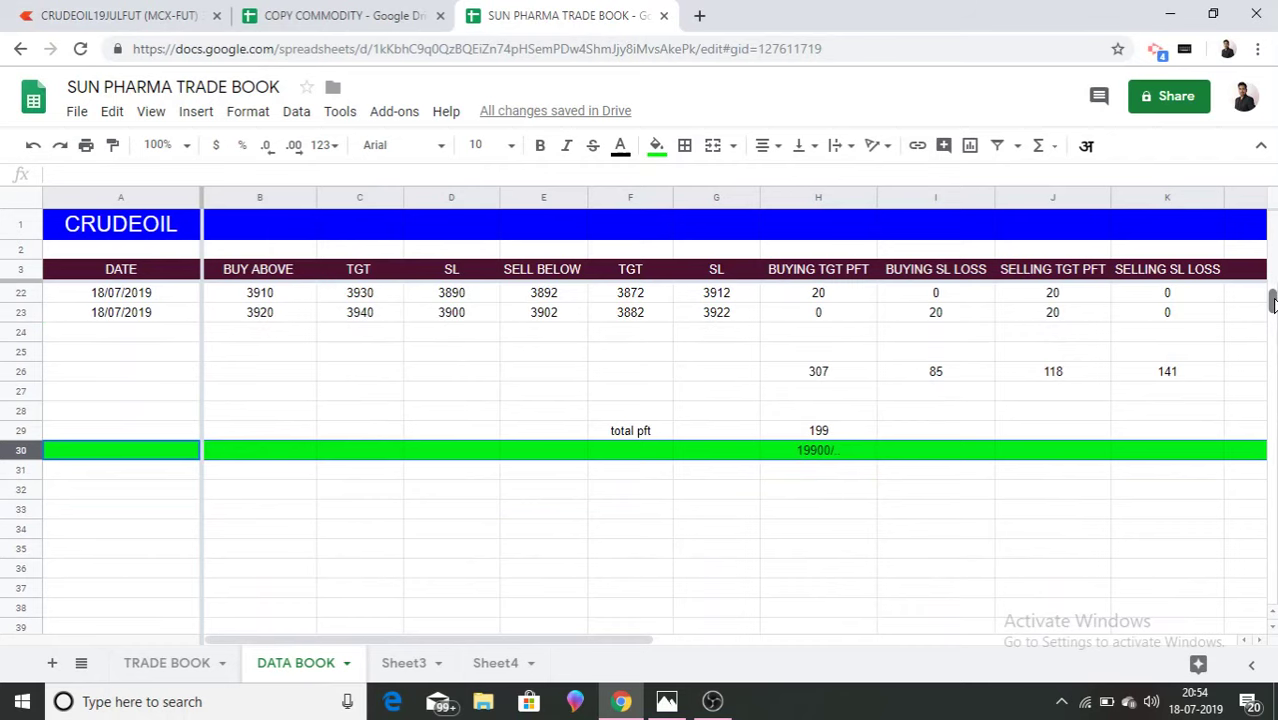
pyautogui.scroll(6, 1272, 304)
pyautogui.scroll(-3, 1272, 302)
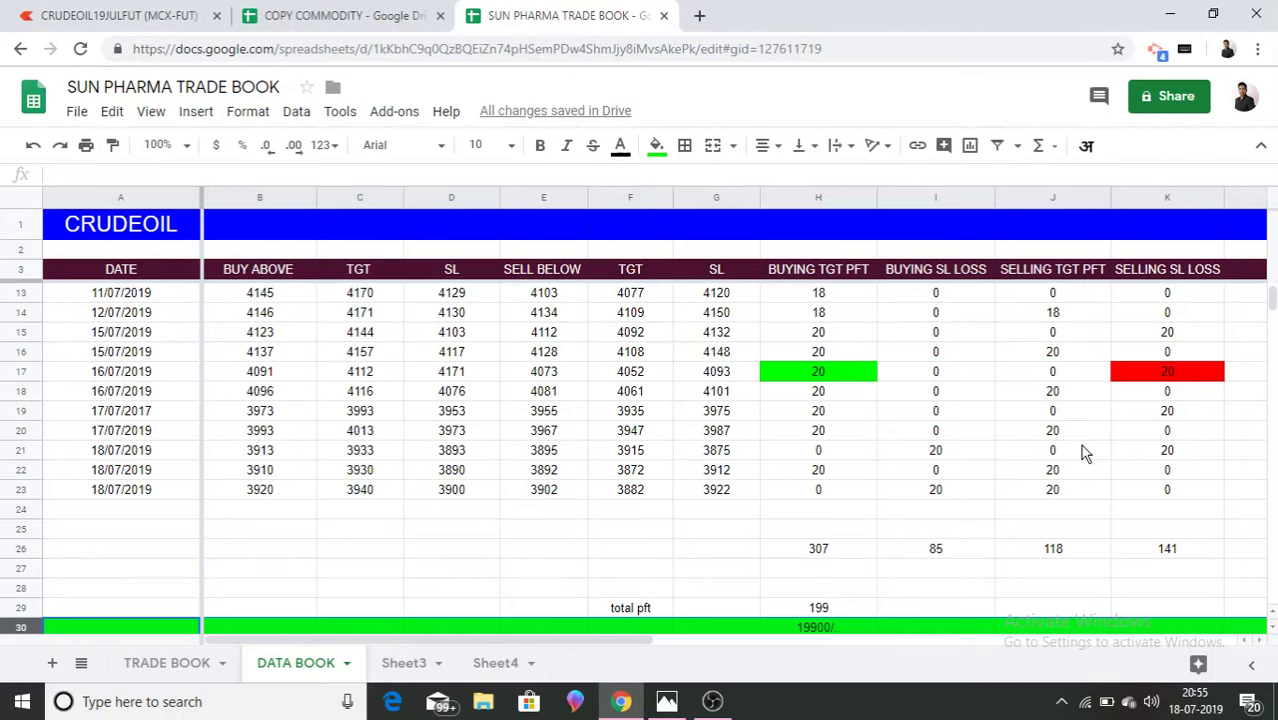
pyautogui.click(133, 7)
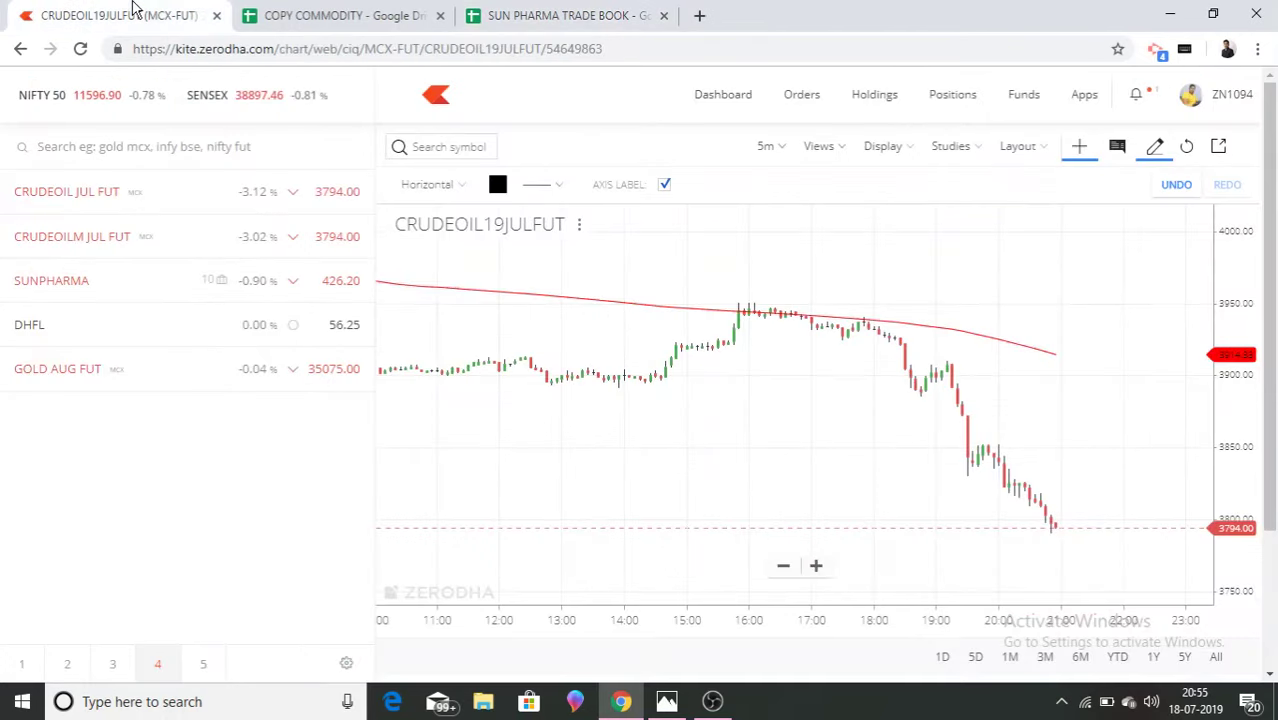